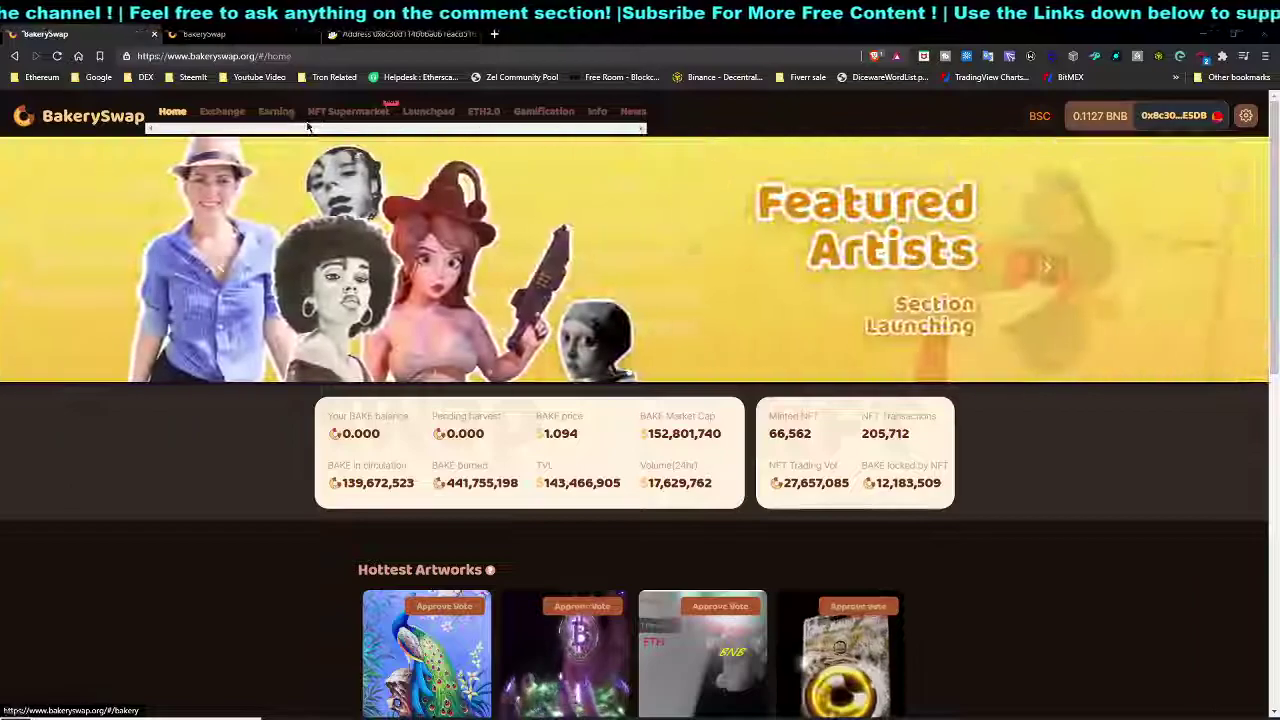
Open BakerySwap's Earning page and look over the Hot pools.
click(288, 114)
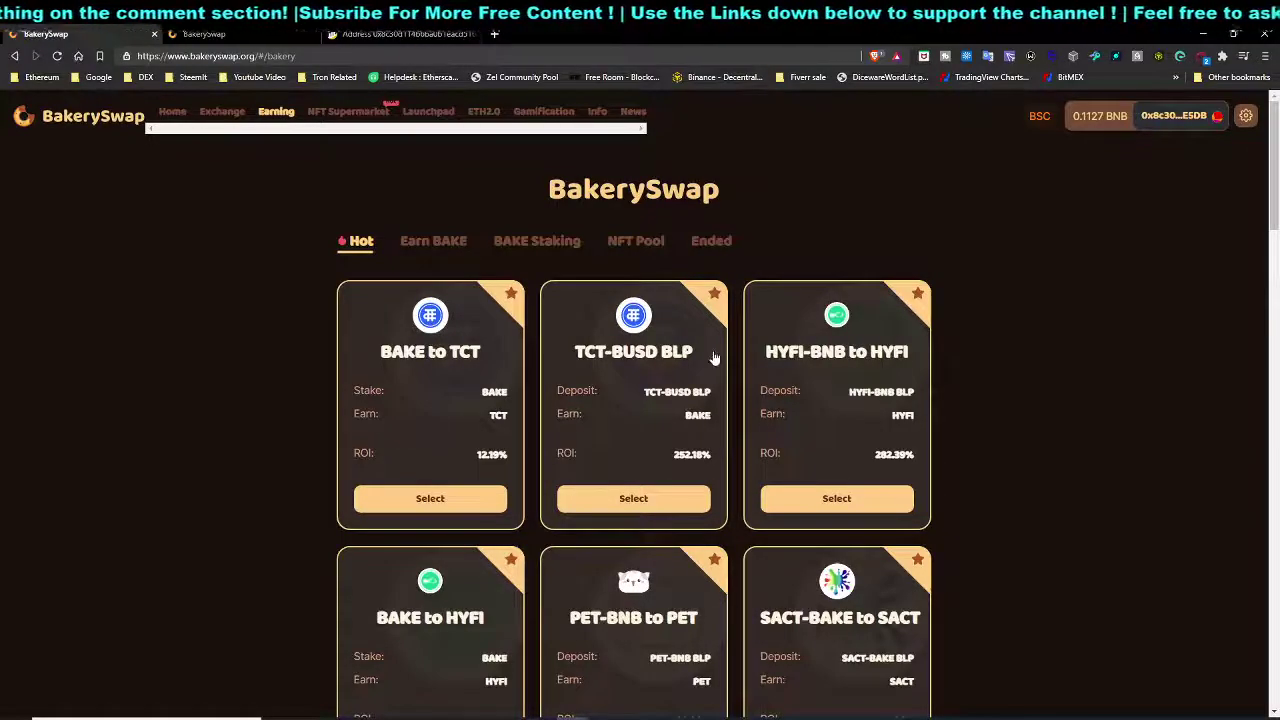
scroll(707, 453, down, 3)
scroll(519, 437, up, 3)
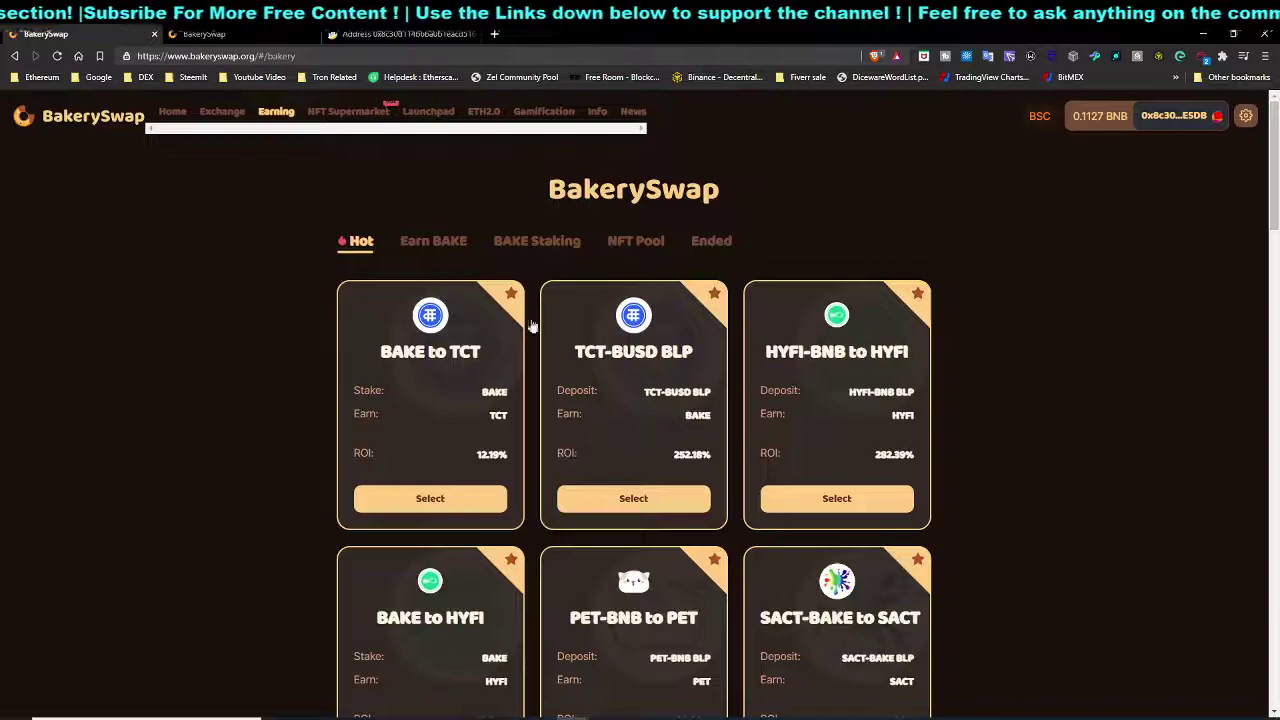
Show the Earn BAKE pools and review the deposit pairs and ROI of each pool through the whole list.
click(445, 244)
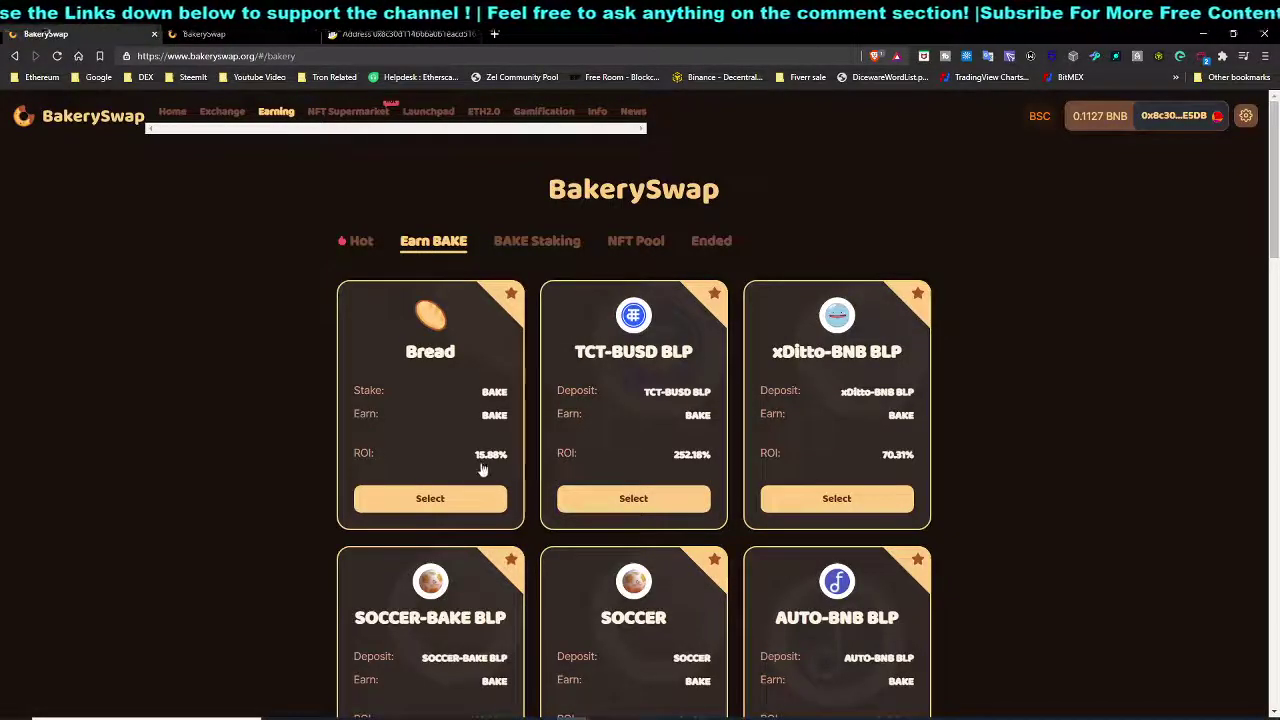
scroll(607, 406, down, 6)
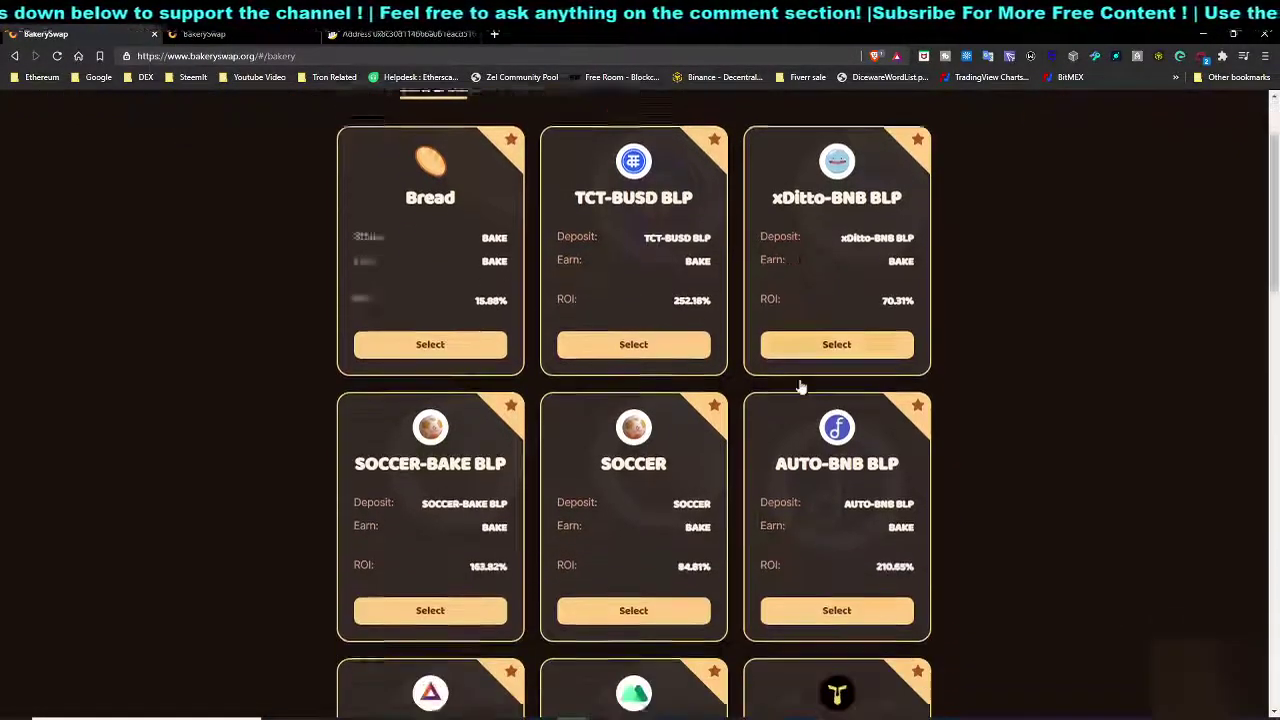
scroll(800, 362, down, 1)
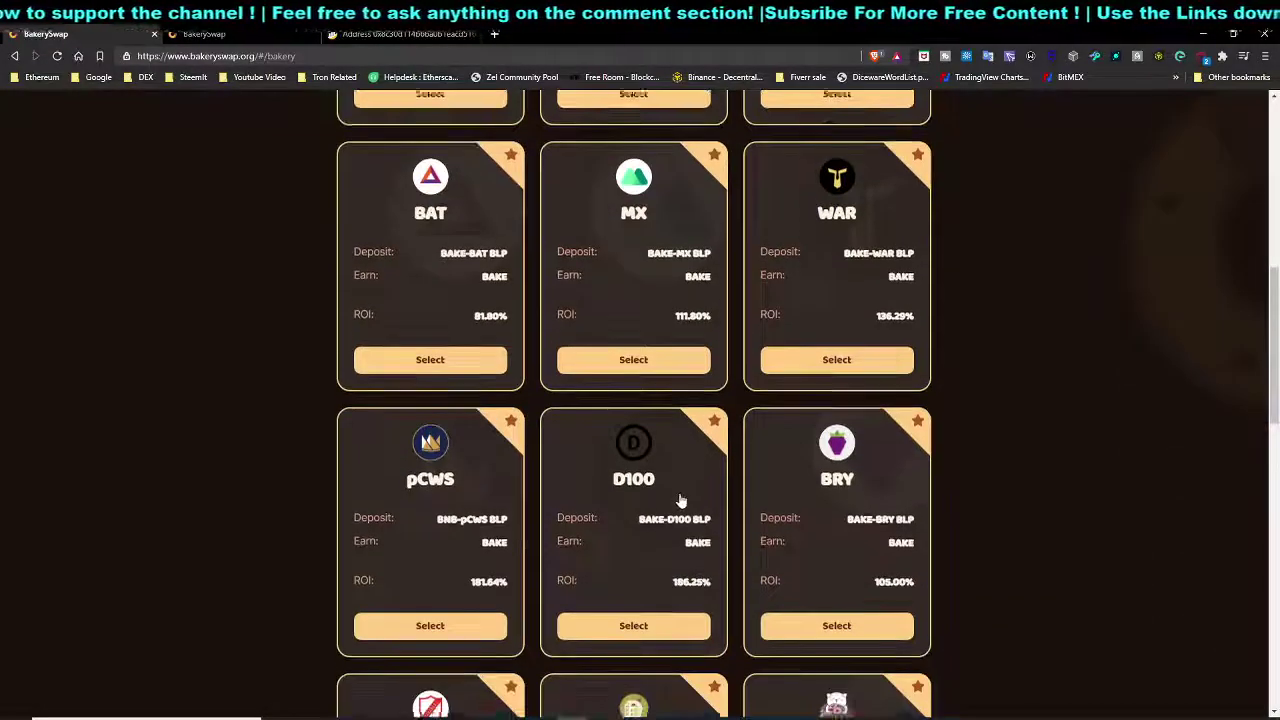
scroll(748, 447, down, 4)
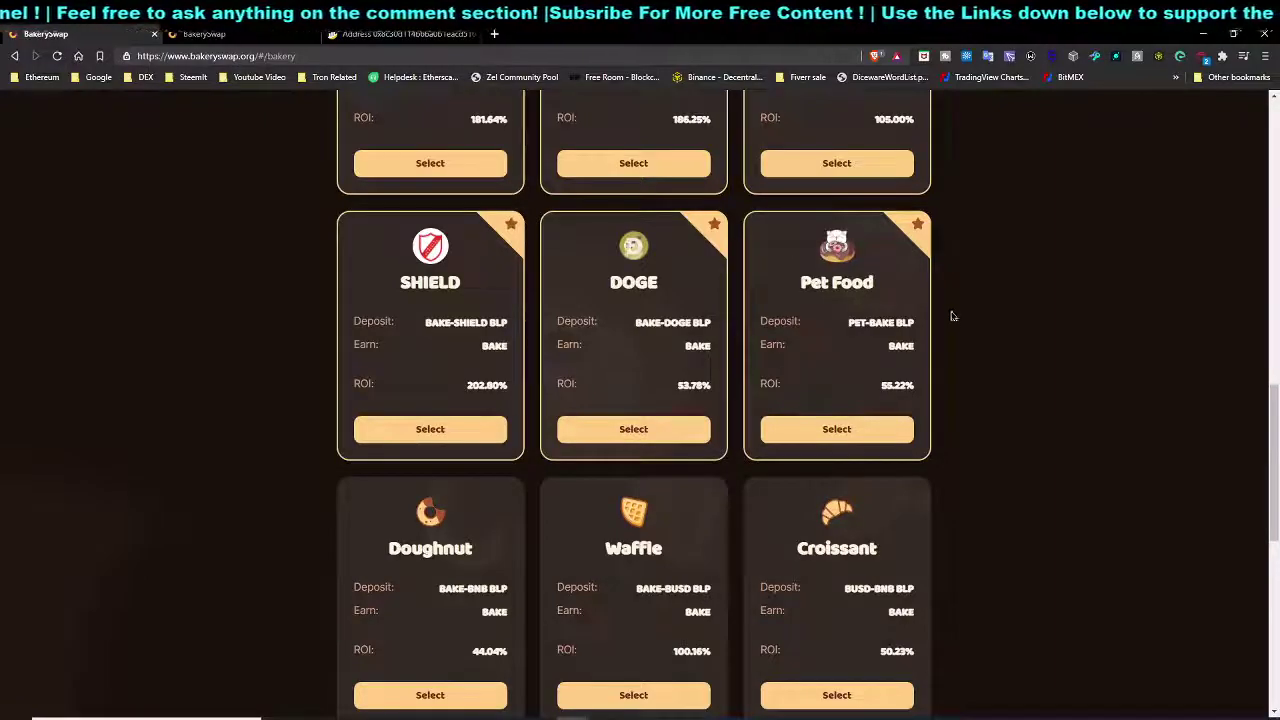
scroll(880, 409, down, 2)
scroll(970, 372, down, 3)
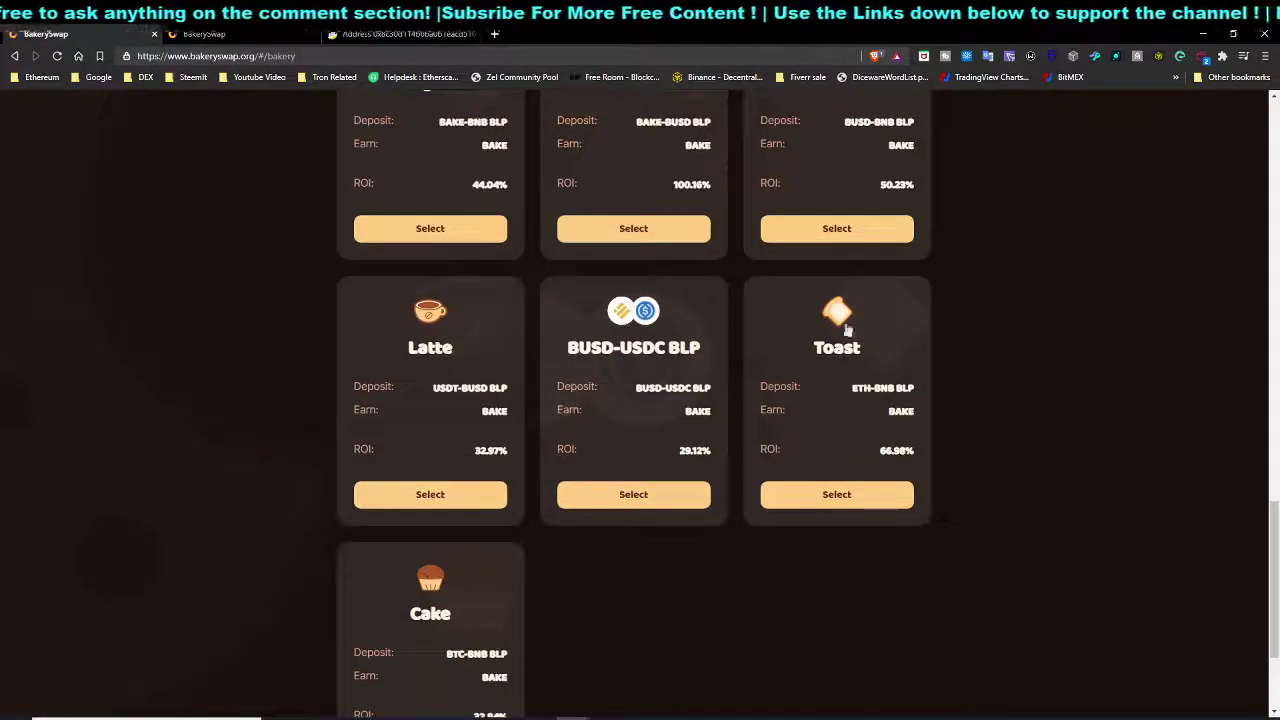
scroll(733, 456, up, 9)
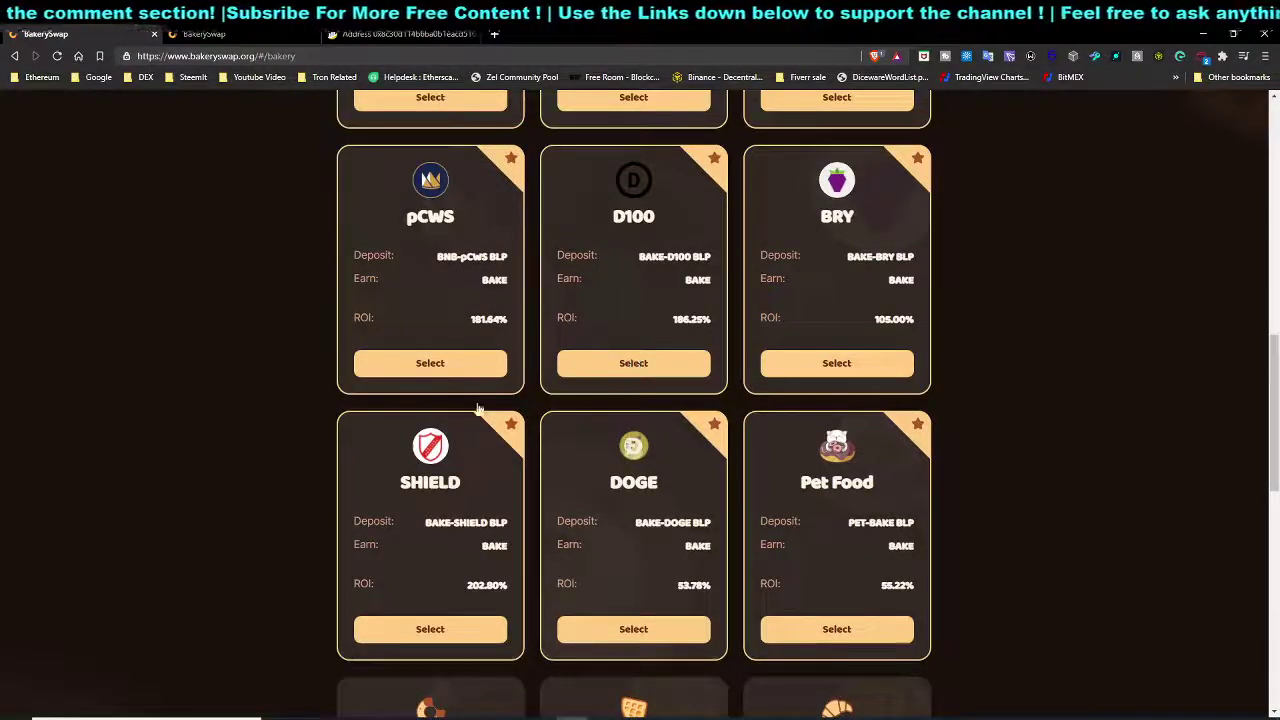
scroll(760, 510, up, 5)
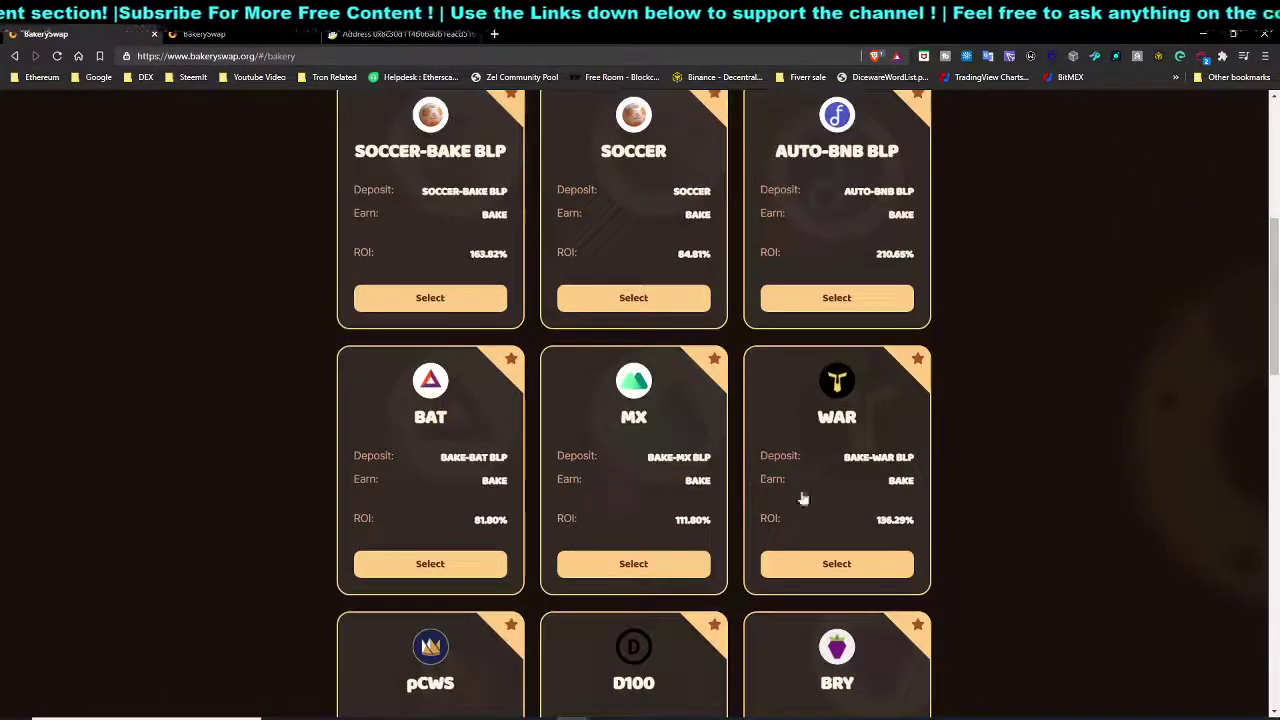
scroll(715, 445, up, 3)
scroll(715, 445, up, 2)
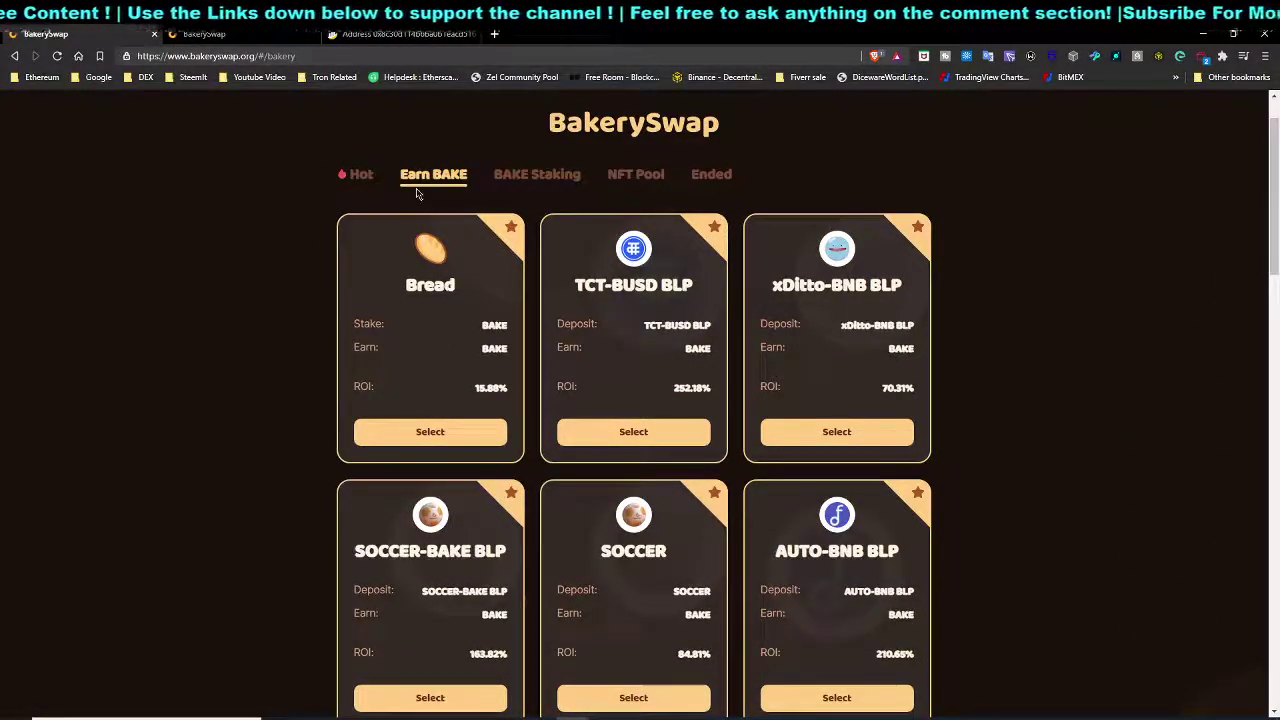
Show the BAKE Staking pools and review which tokens can be earned by staking BAKE, along with their ROI.
click(538, 175)
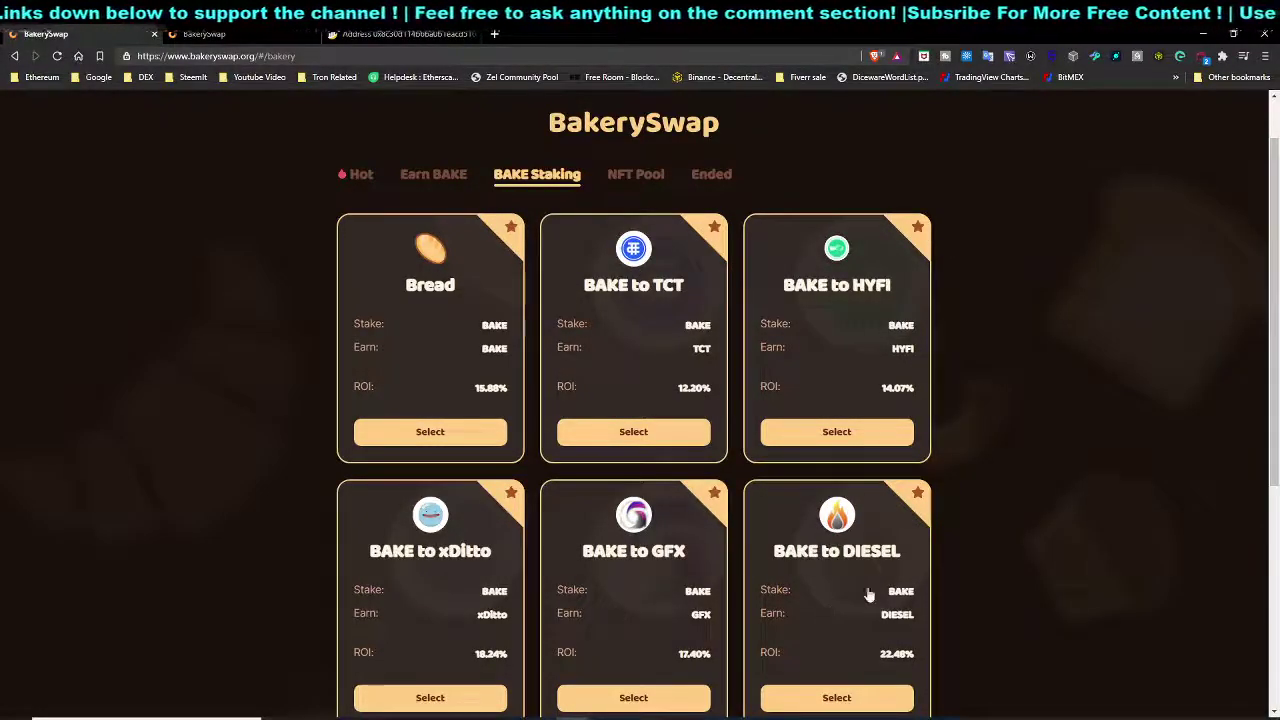
scroll(694, 546, down, 1)
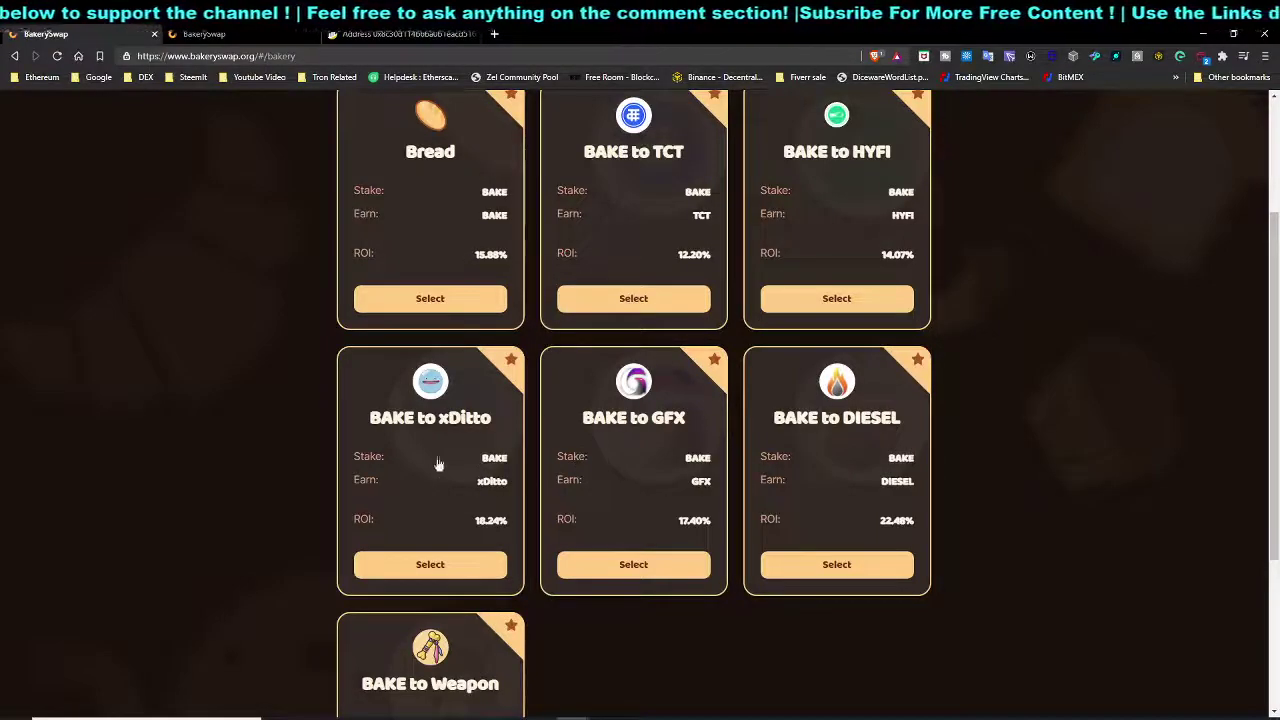
scroll(606, 457, down, 1)
scroll(797, 434, up, 1)
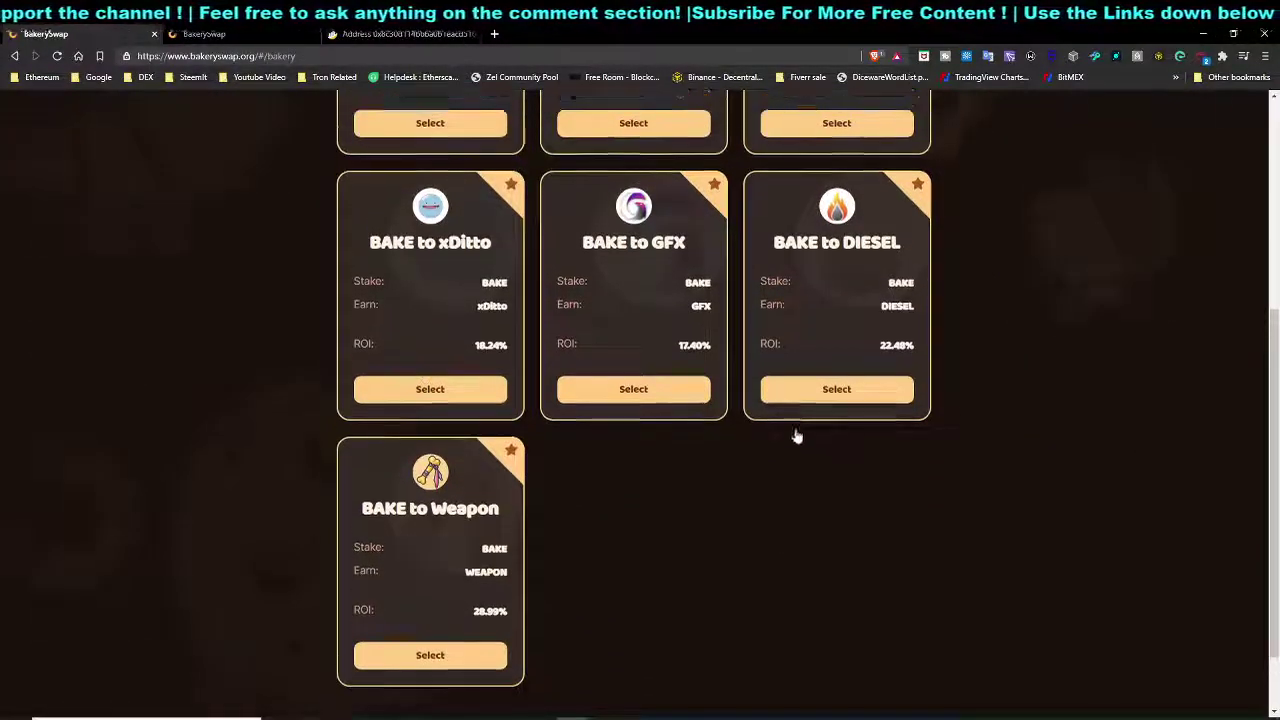
scroll(740, 400, up, 2)
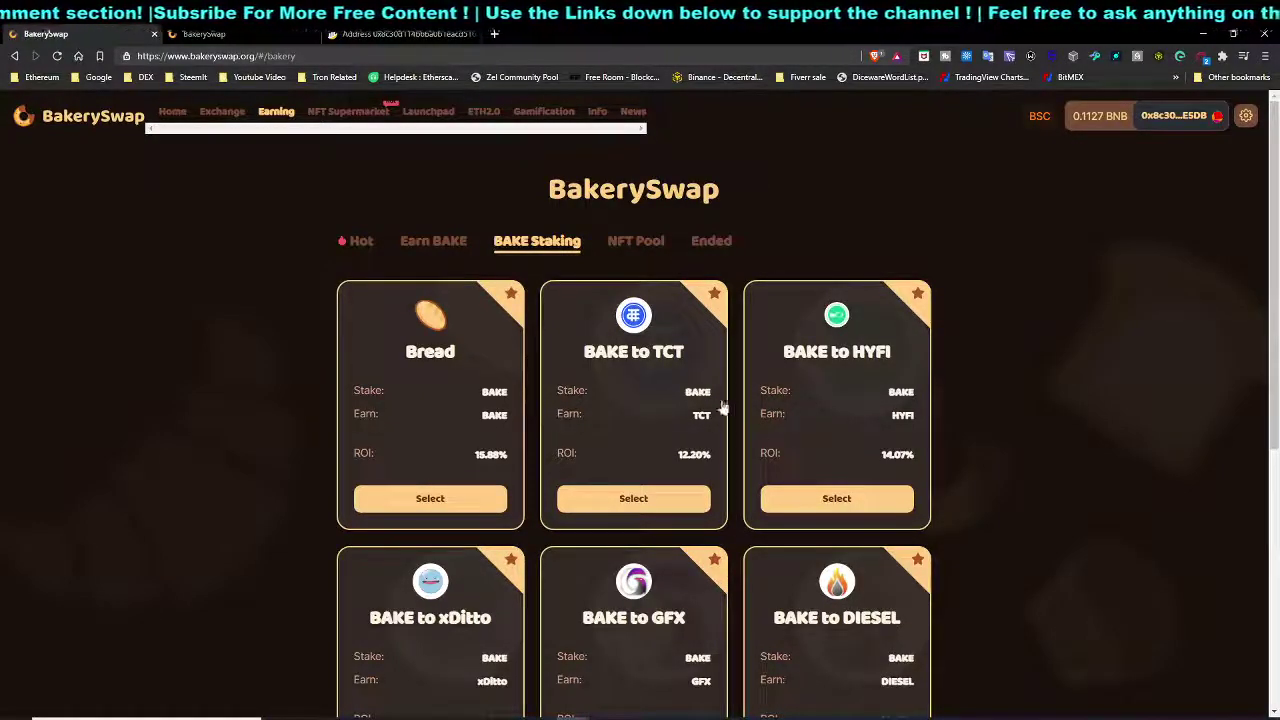
scroll(940, 400, down, 1)
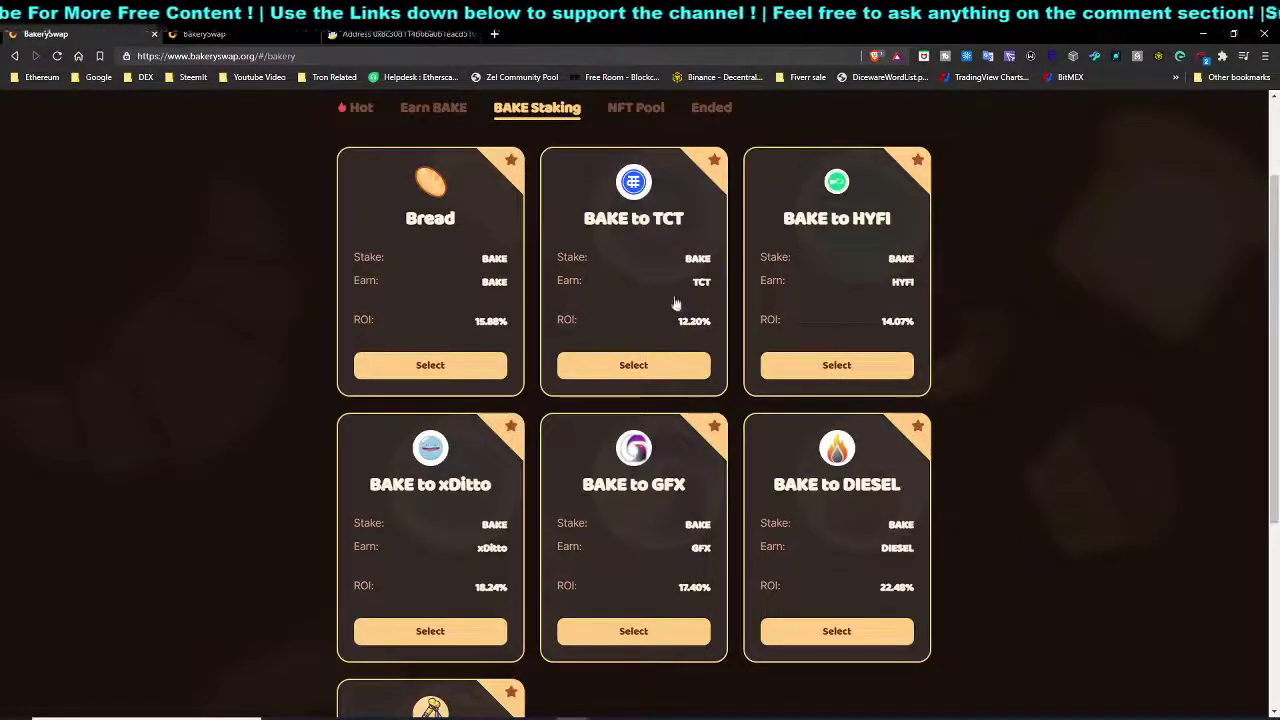
scroll(670, 320, up, 1)
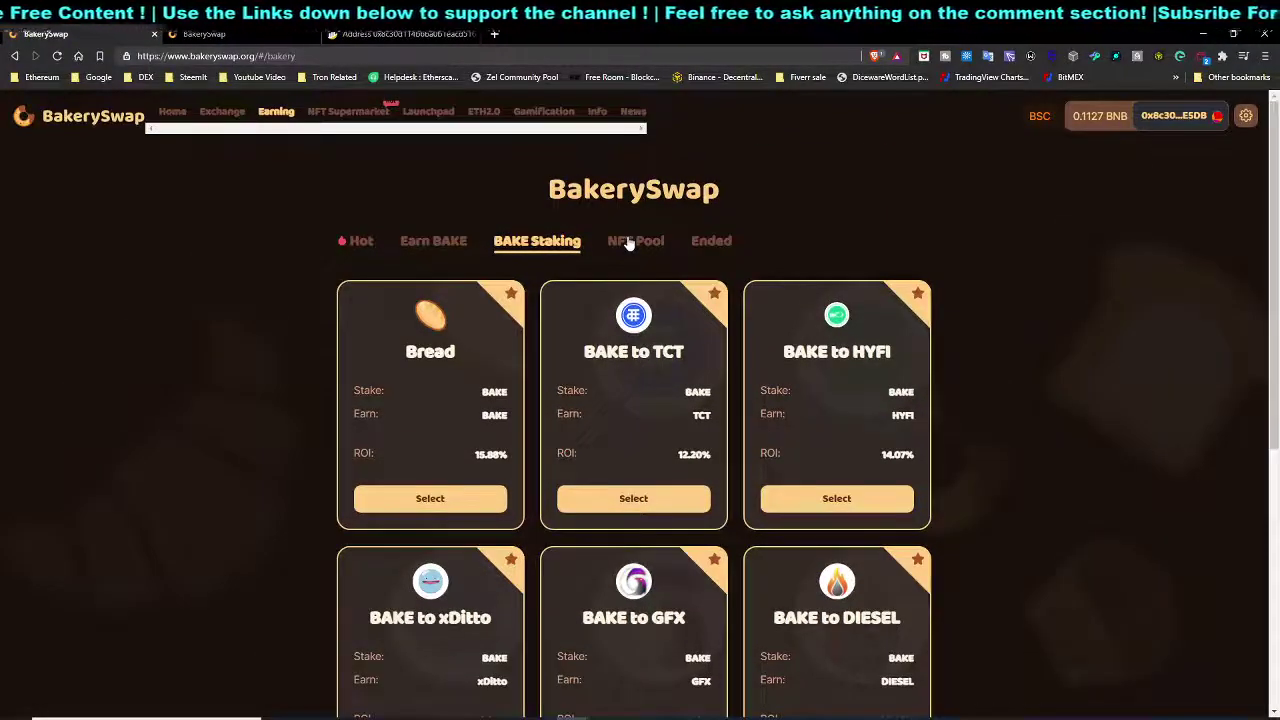
Check the NFT Pool category on the Earning page and return to the Hot pools.
click(630, 242)
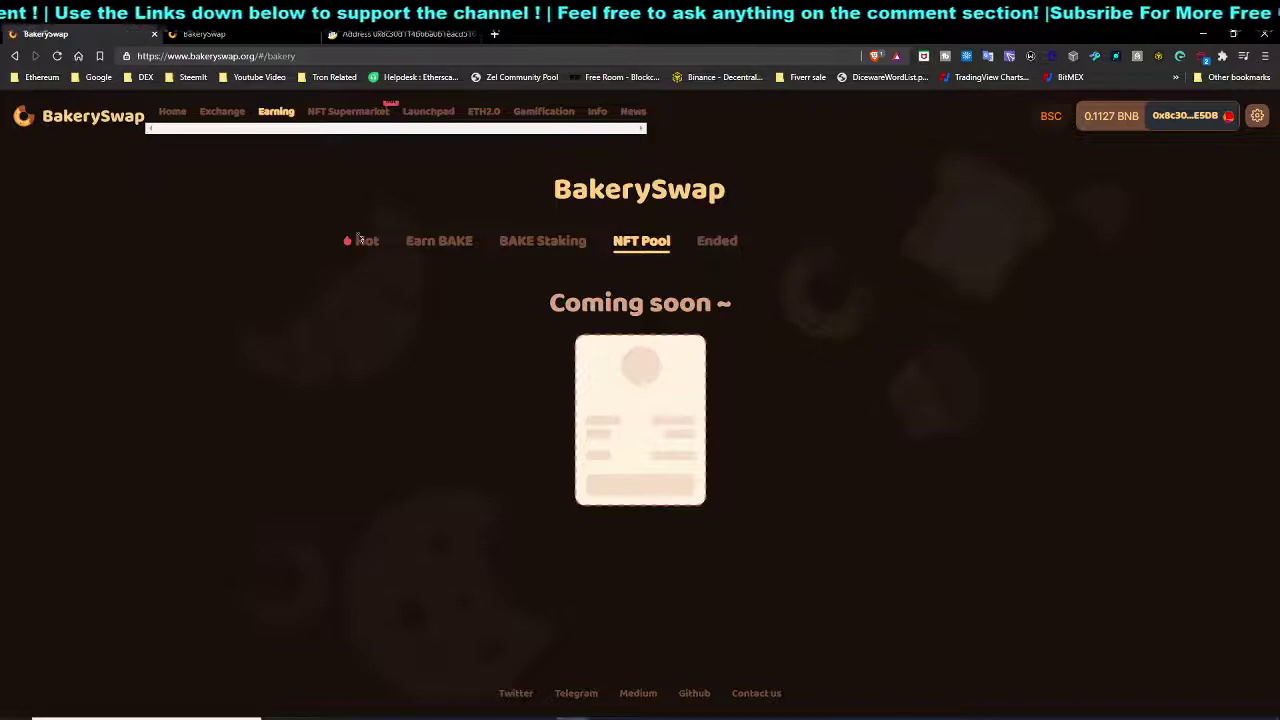
click(368, 242)
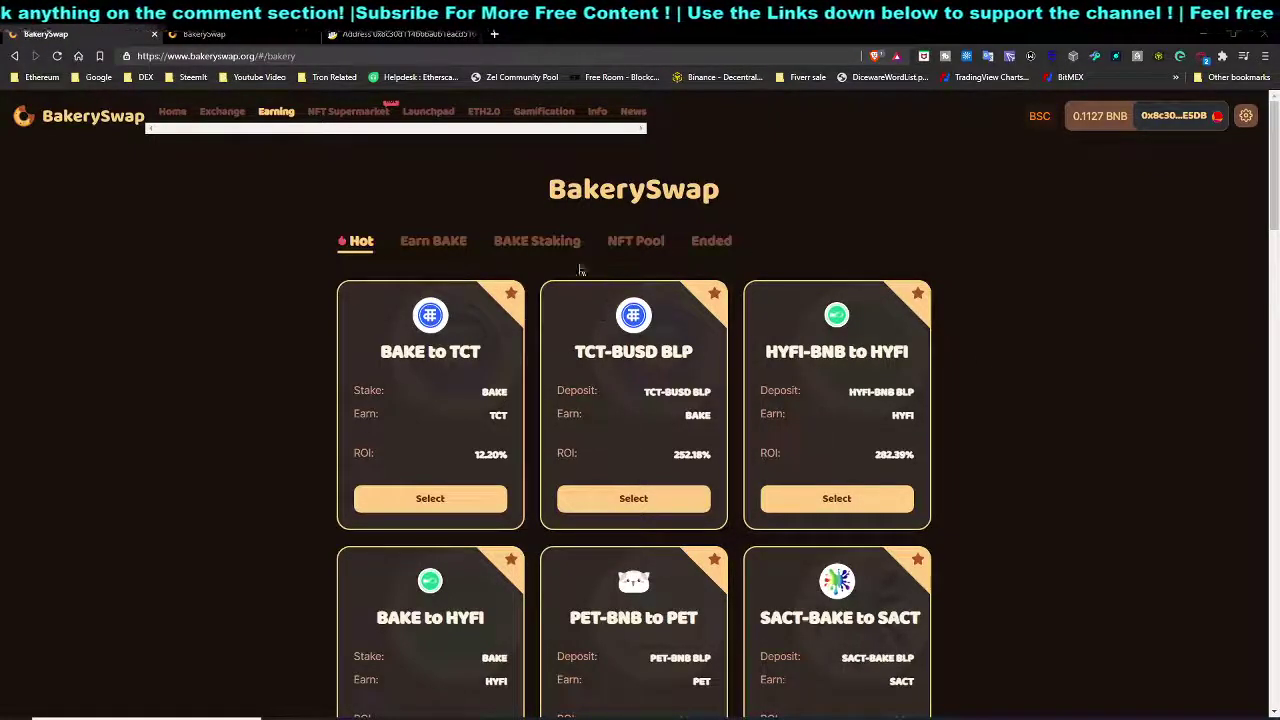
Open the NFT Supermarket, look over its featured artists, and view the Musk&Doge and Bakery Combos collections.
click(348, 111)
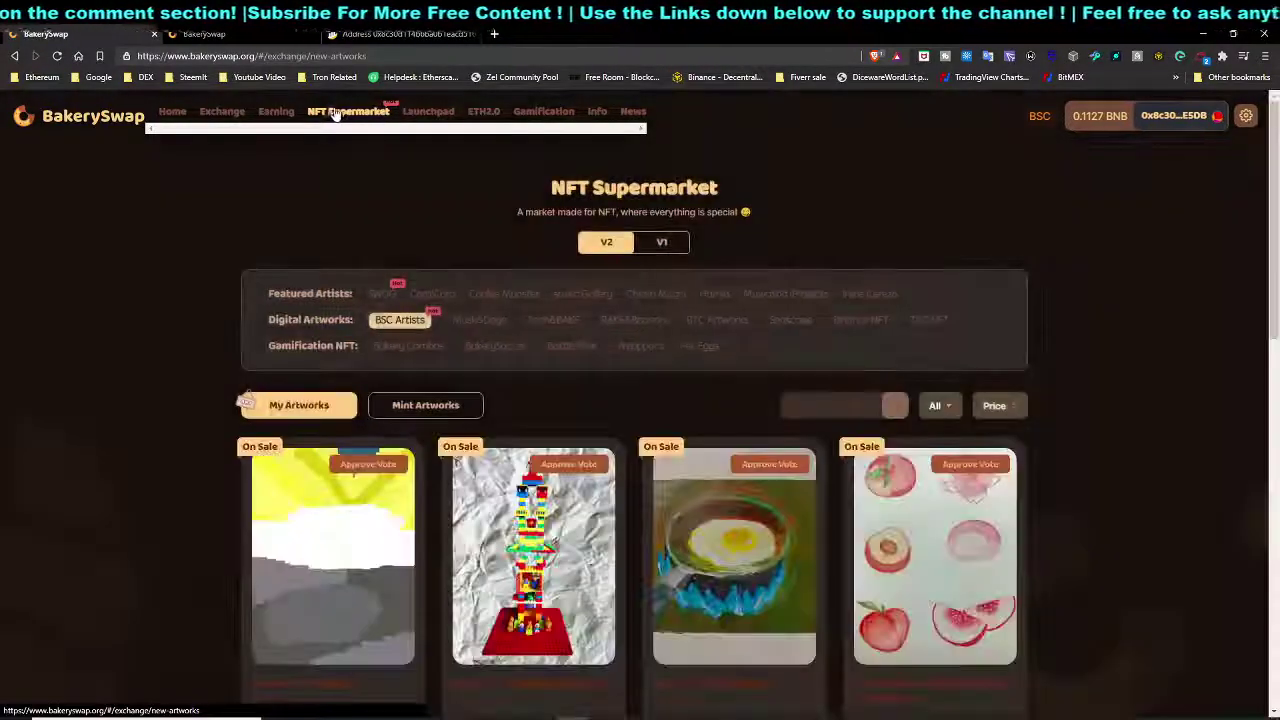
drag(546, 308, 361, 297)
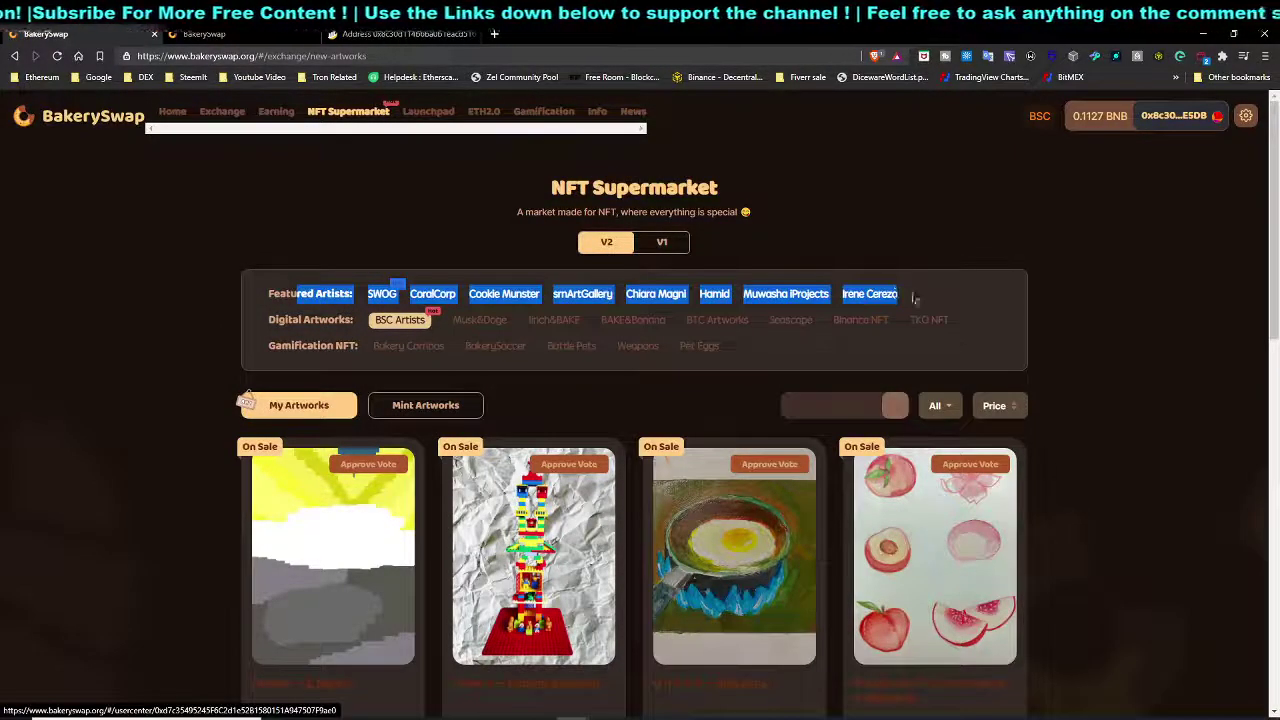
click(632, 342)
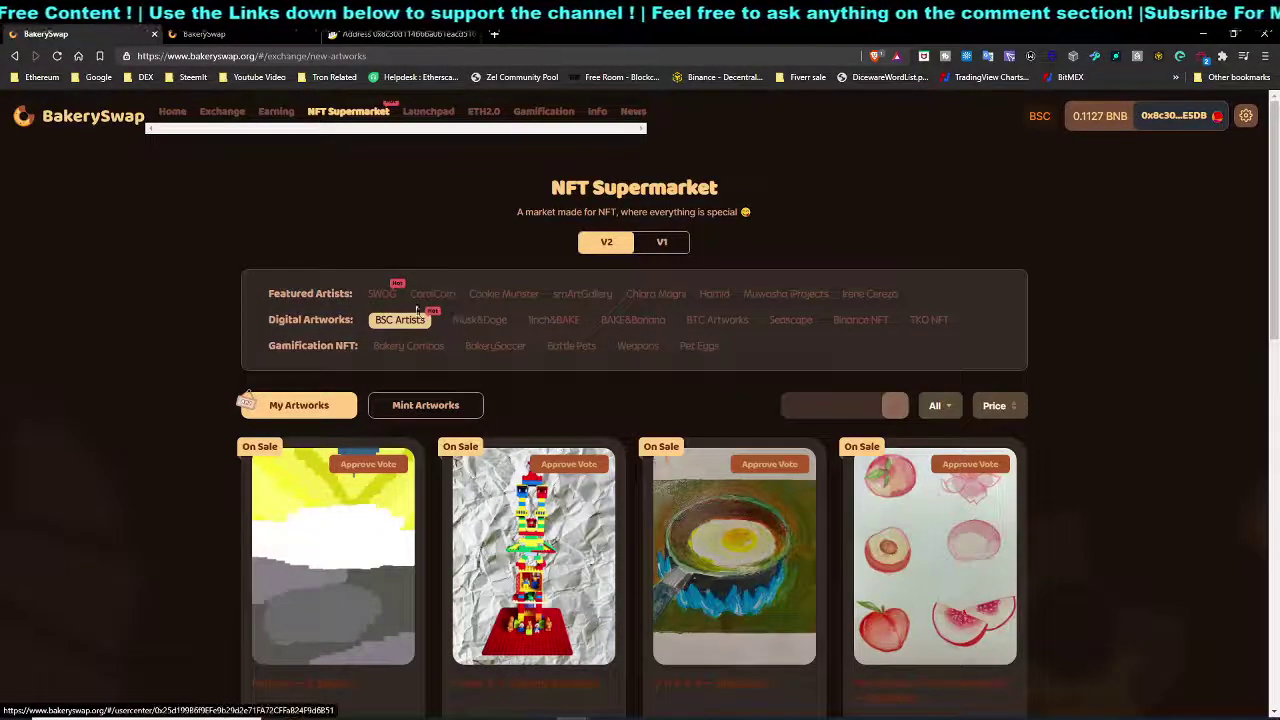
click(480, 322)
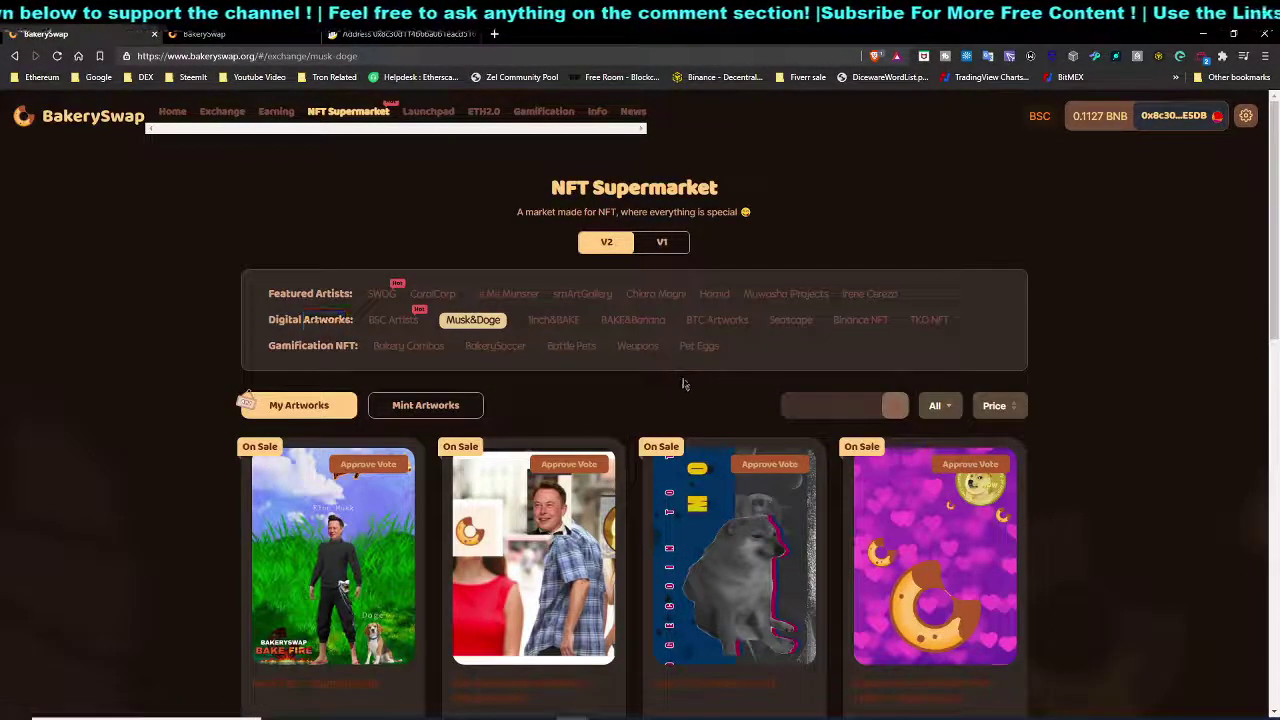
click(414, 346)
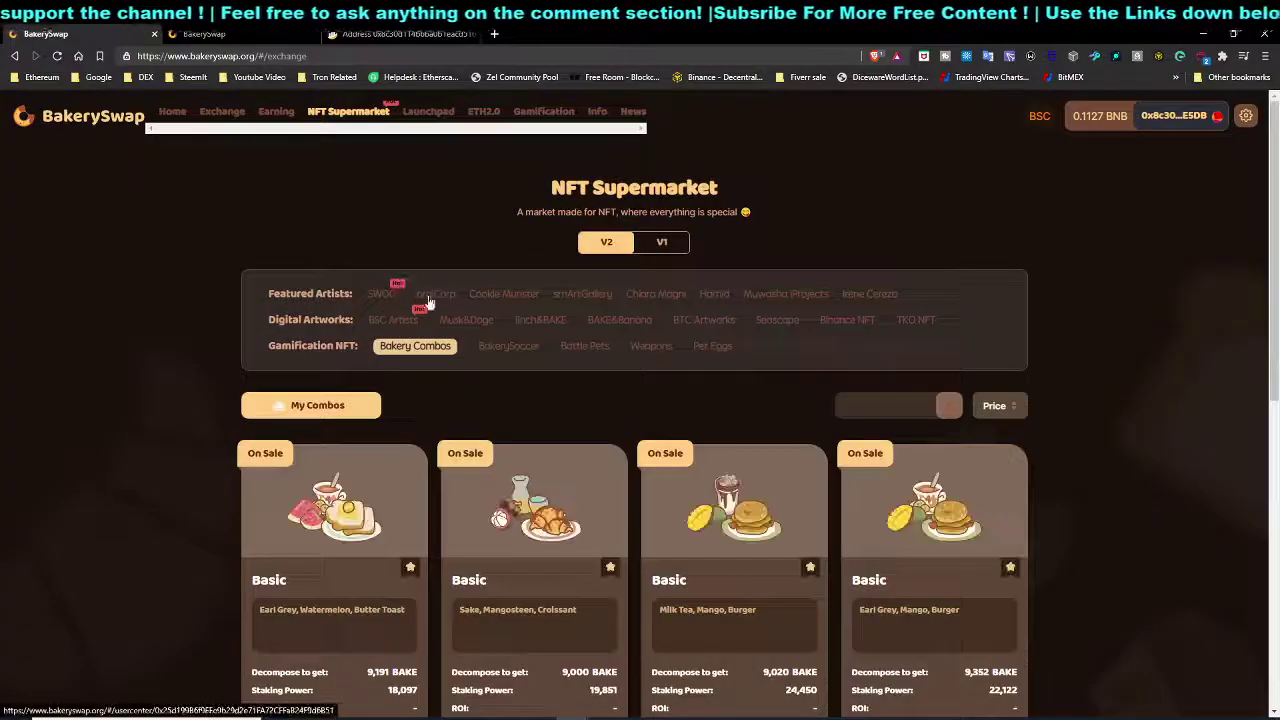
Open the featured artist Cookie Munster's page and browse the created artworks down to the second row.
click(570, 295)
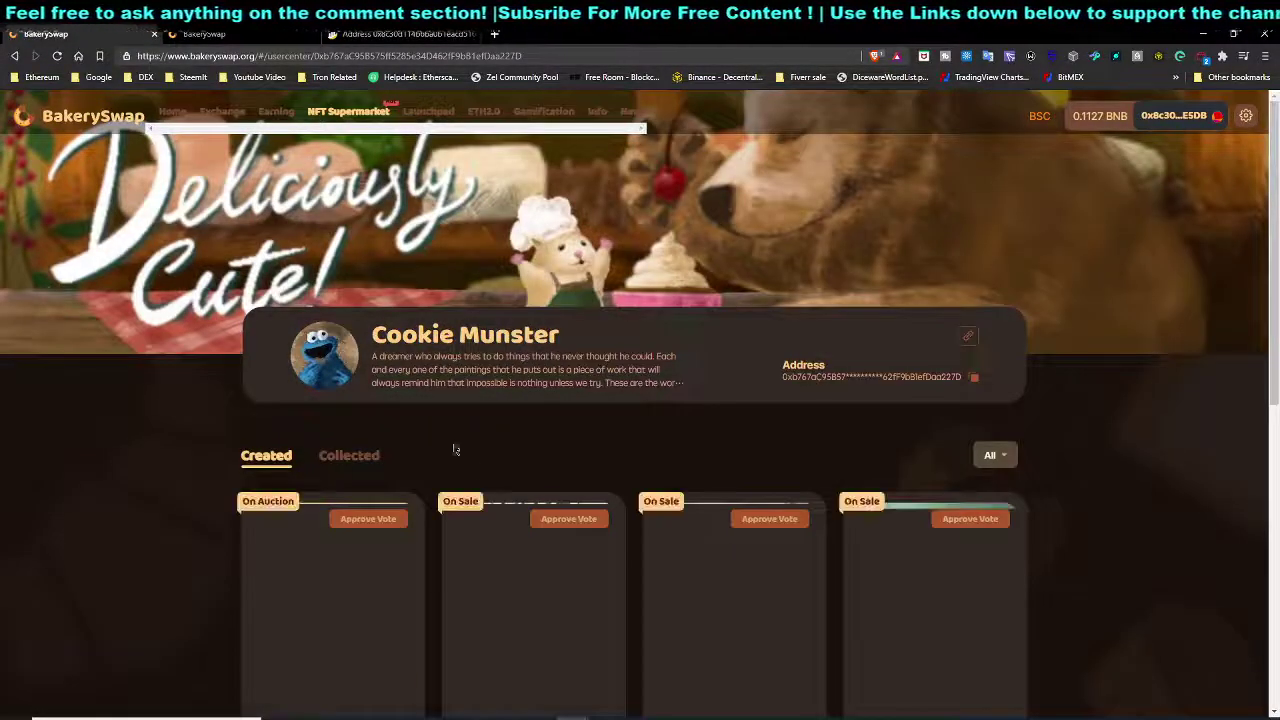
scroll(451, 449, down, 2)
scroll(703, 445, down, 1)
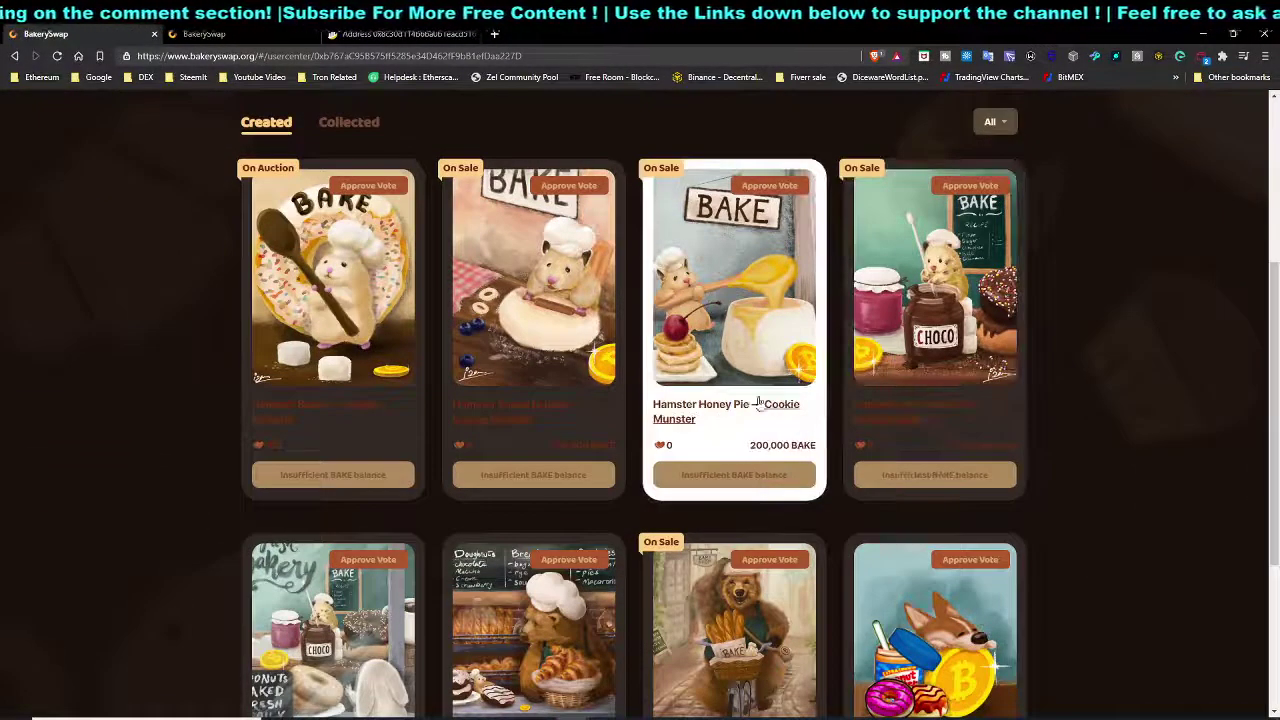
scroll(771, 249, down, 2)
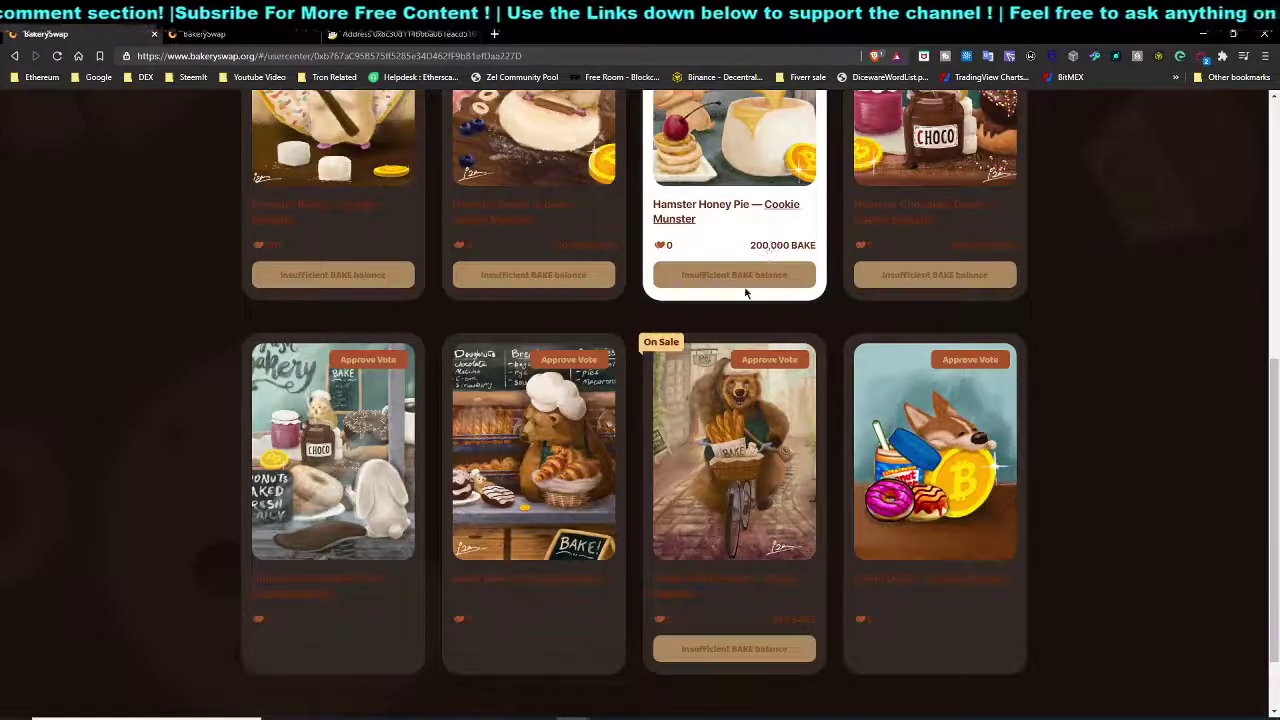
click(777, 590)
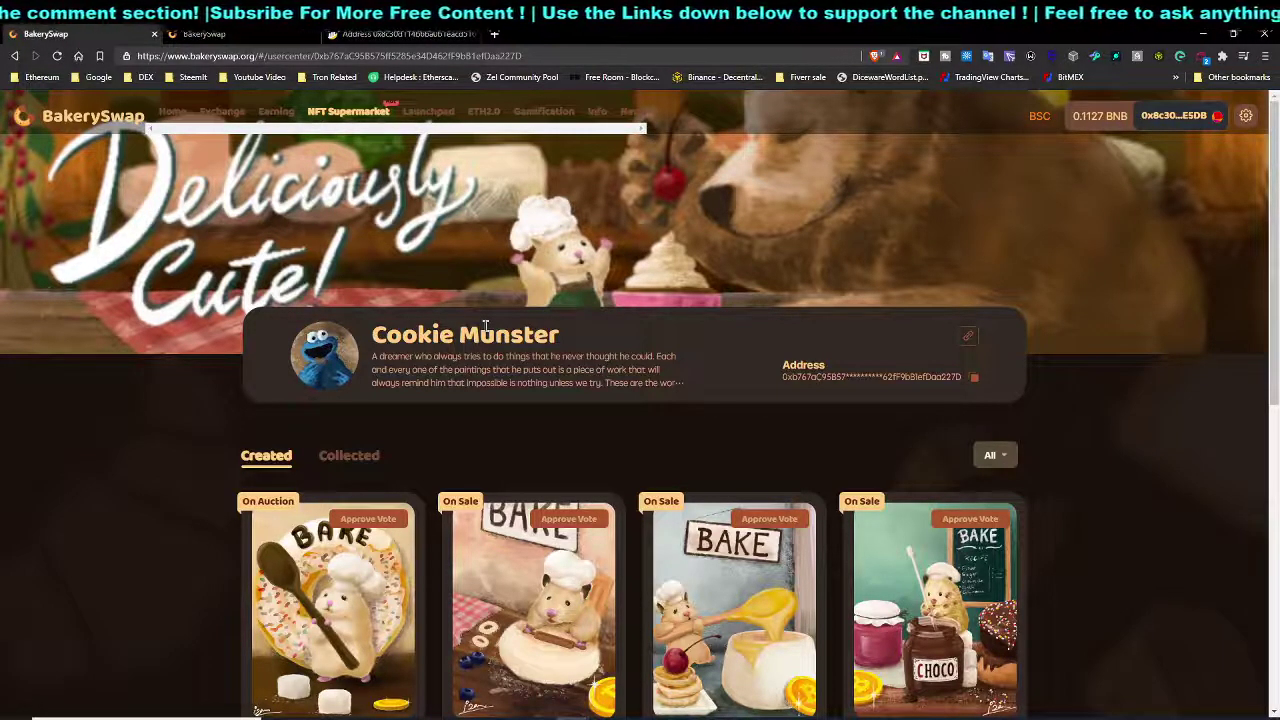
Examine the Cookie Munster profile's artwork listings and the name and description in its header.
scroll(472, 319, down, 1)
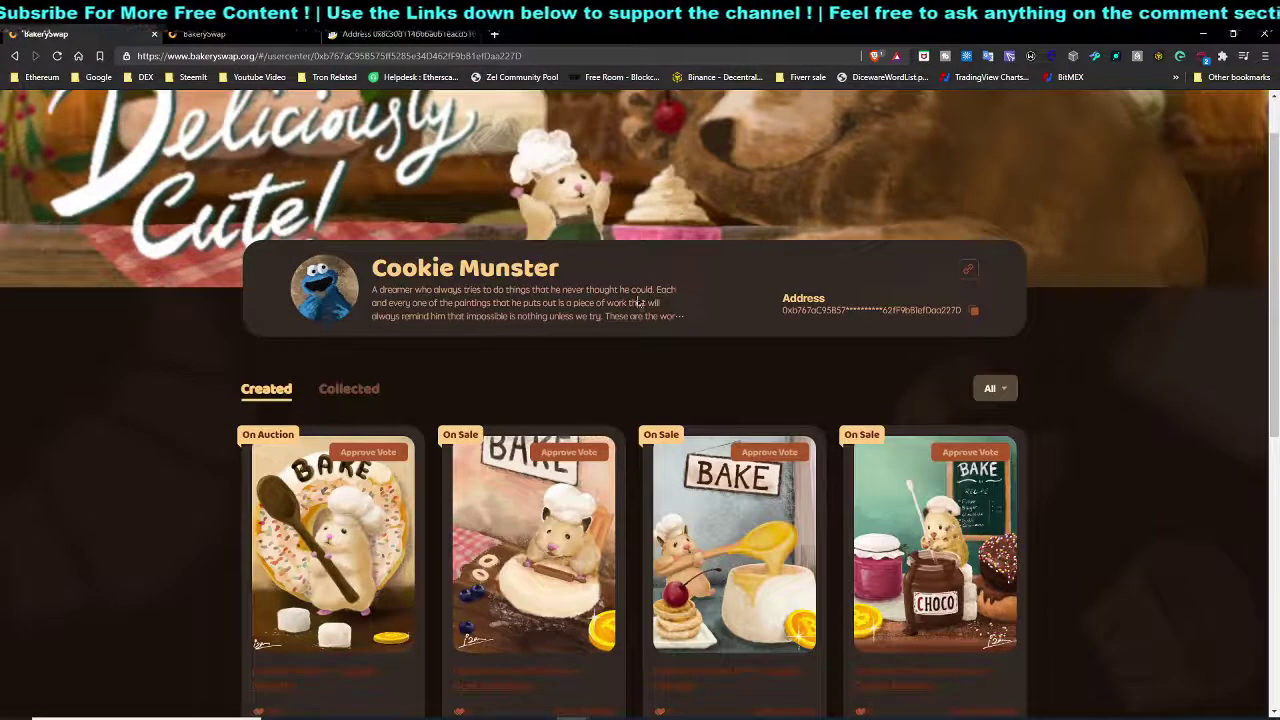
scroll(600, 428, down, 3)
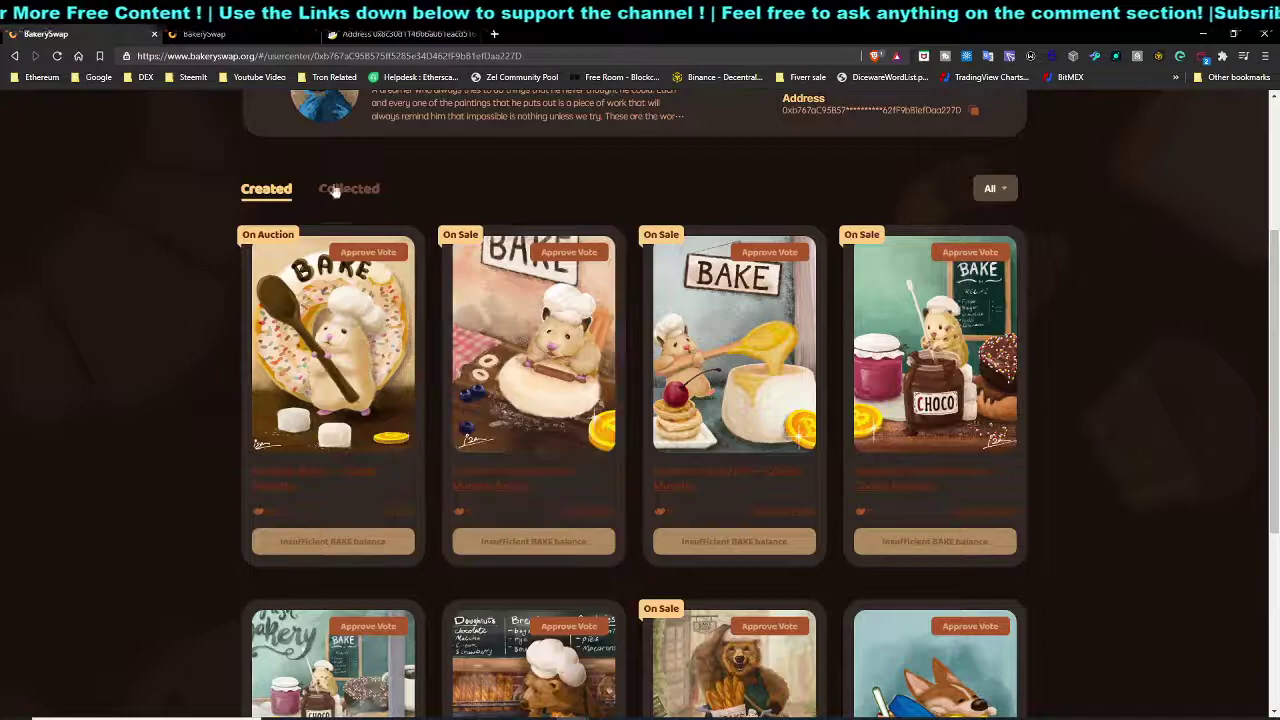
scroll(444, 292, up, 4)
drag(373, 335, 538, 345)
click(530, 369)
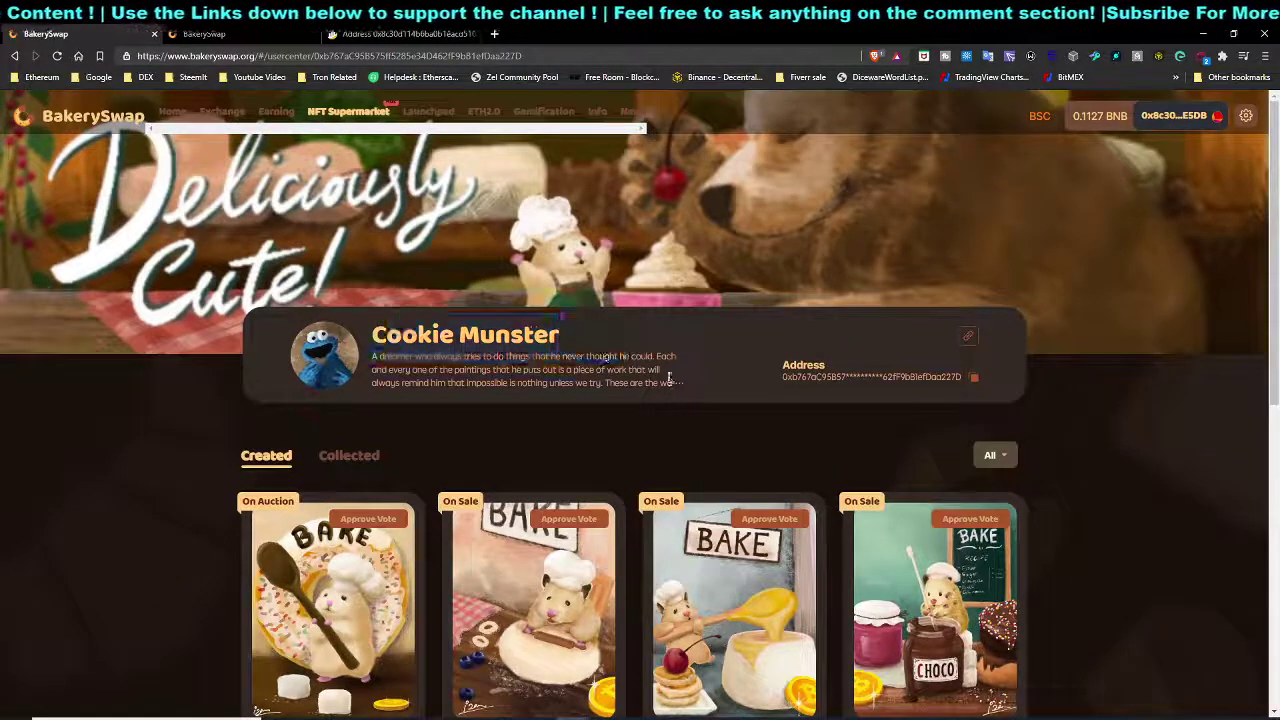
click(180, 270)
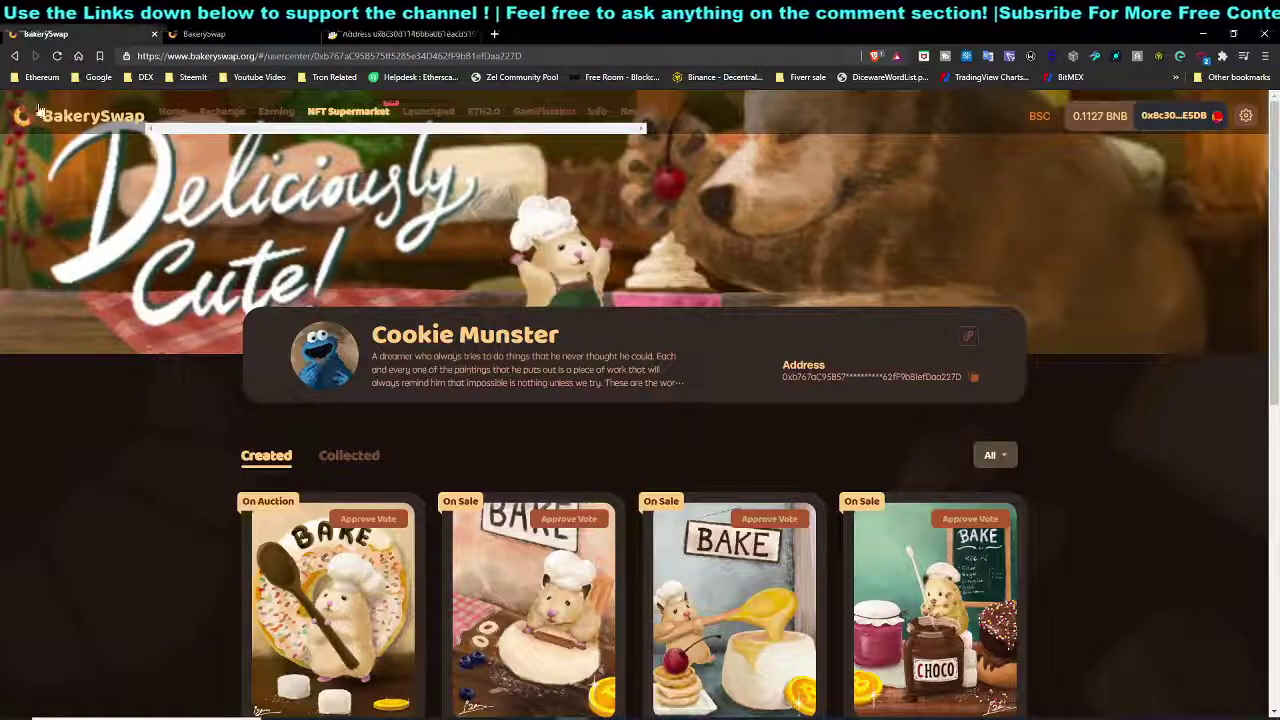
Return to the NFT Supermarket listing, reopen Cookie Munster's artist page and check the artworks' titles and prices.
click(348, 111)
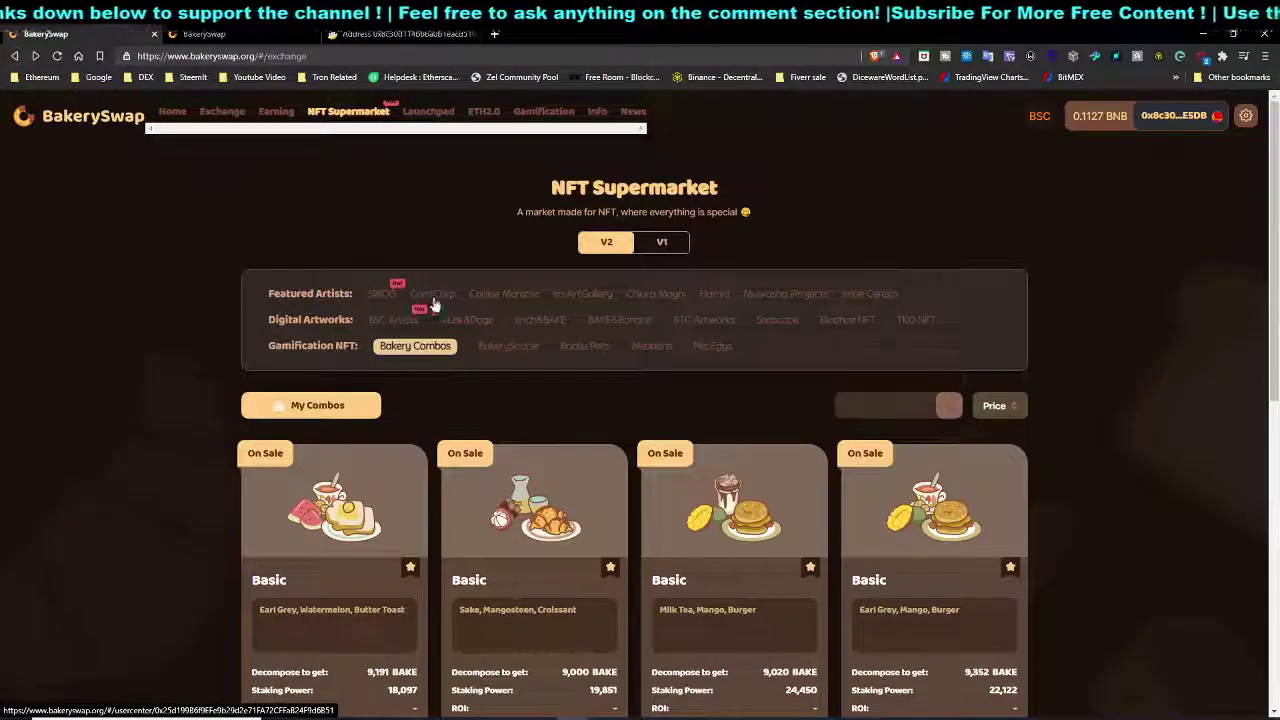
click(505, 293)
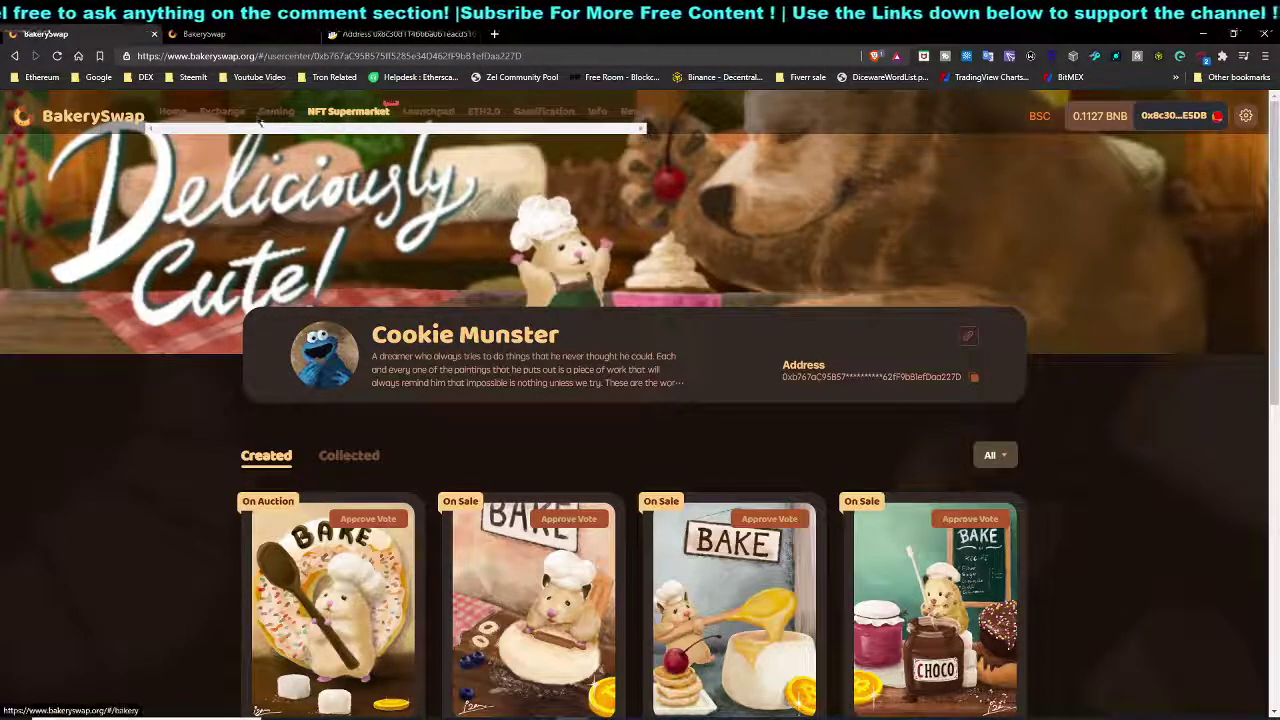
scroll(660, 443, down, 3)
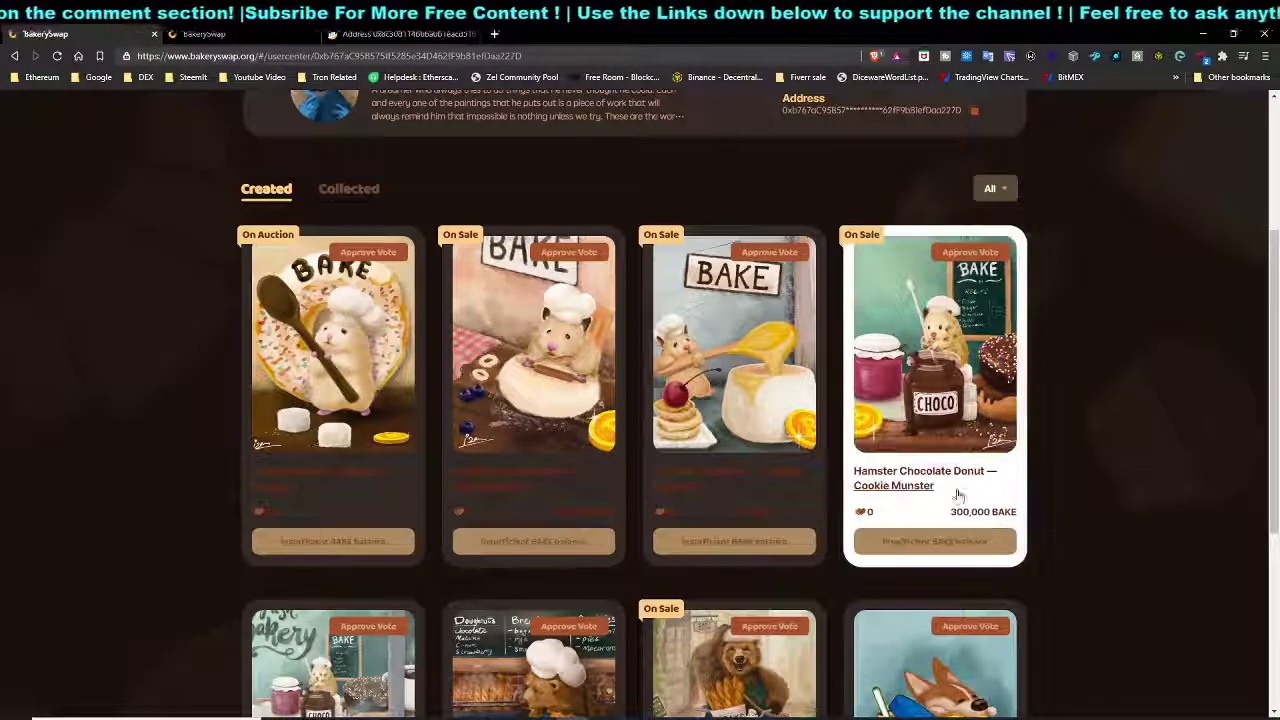
scroll(897, 500, down, 3)
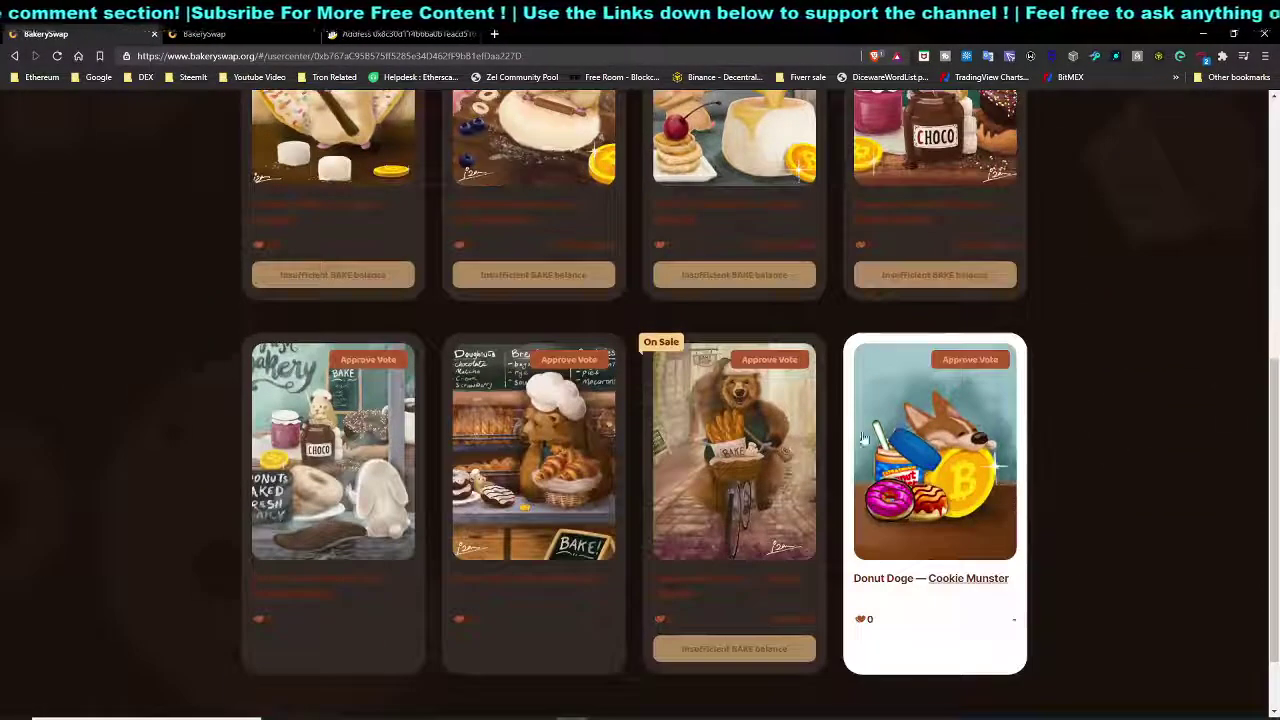
Open Cookie Munster's Hamster Honey Pie artwork and examine its price, bidding and trading history.
click(751, 211)
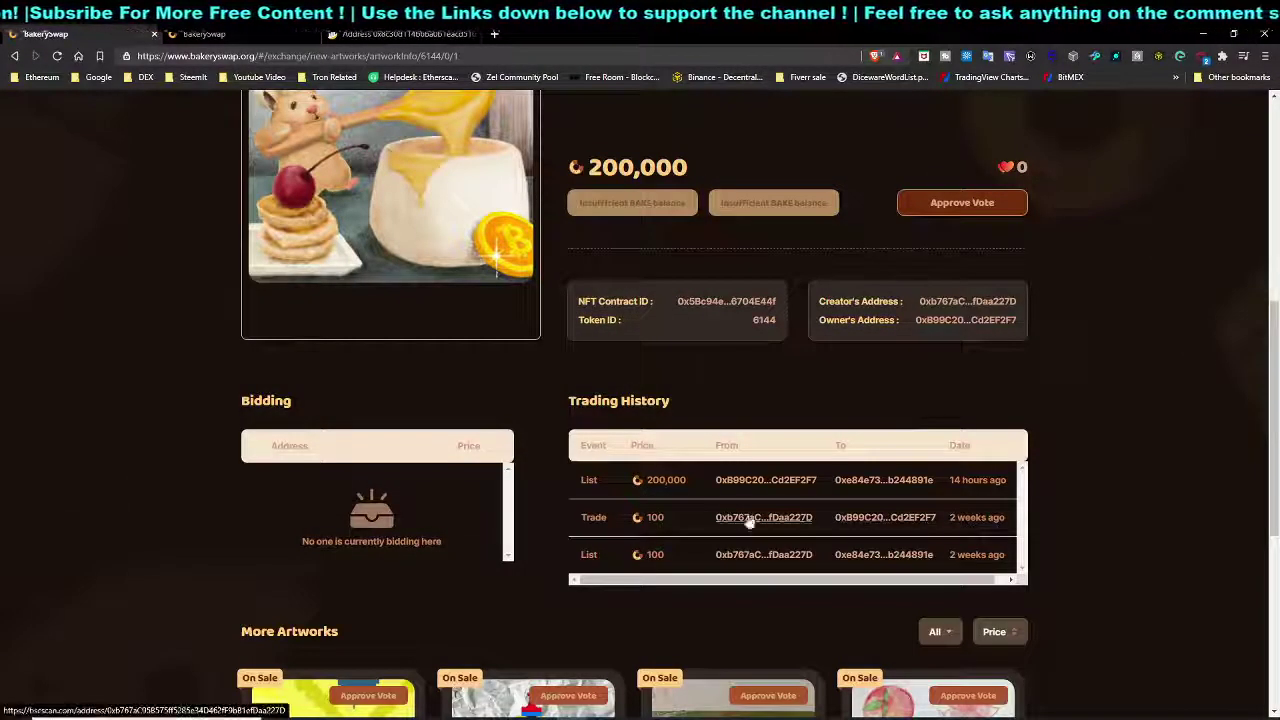
scroll(633, 538, down, 1)
scroll(633, 538, down, 1)
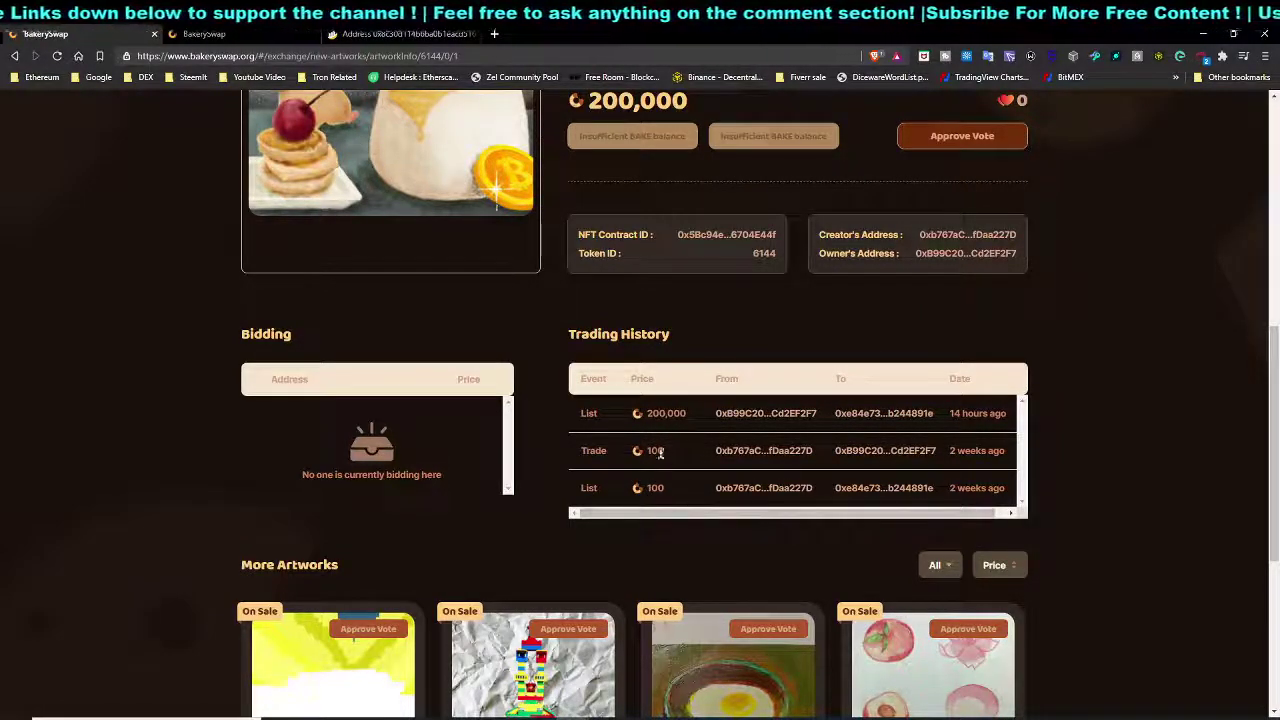
scroll(670, 430, up, 6)
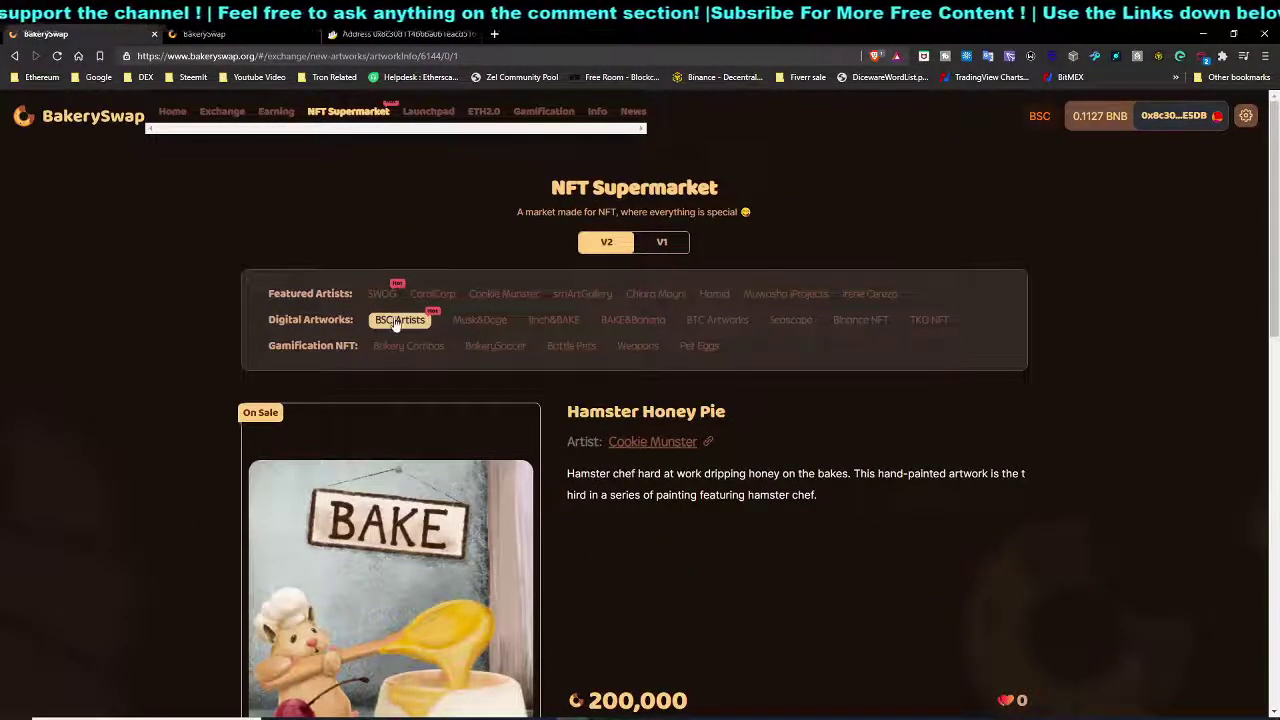
Open the BSC Artists digital artworks collection and browse its listings down to the third row.
click(397, 322)
scroll(829, 510, down, 1)
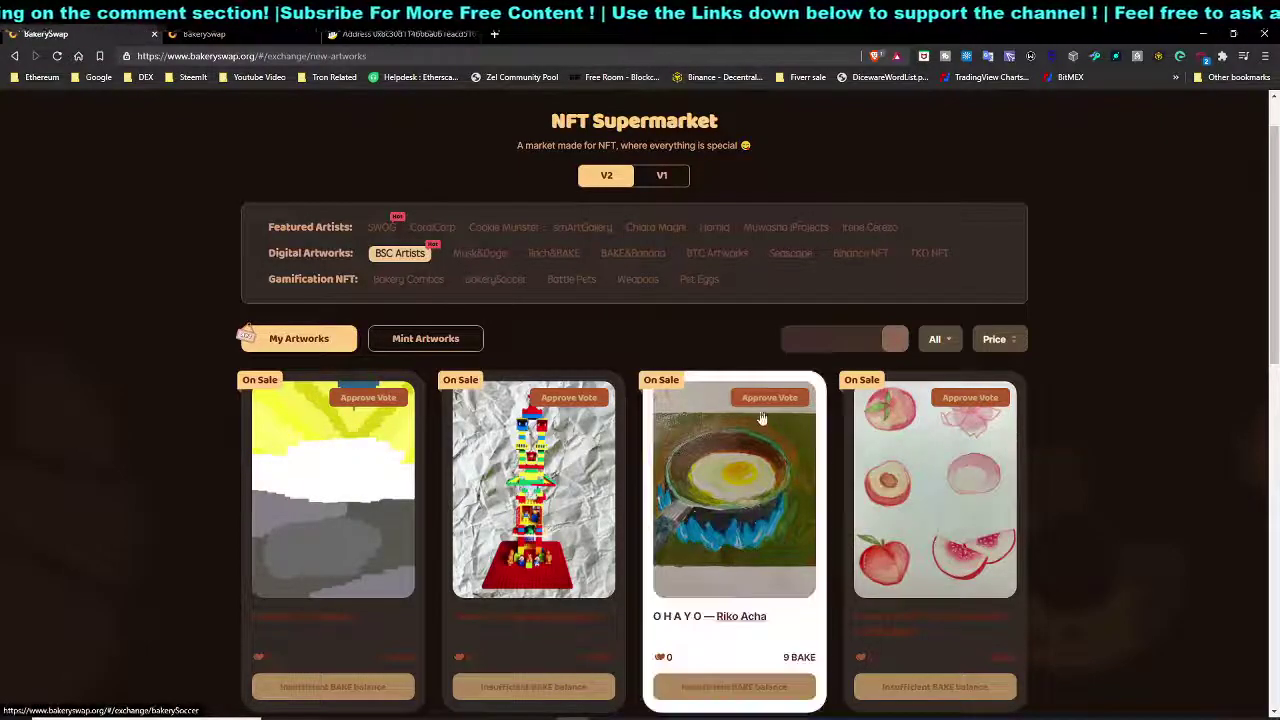
scroll(762, 418, down, 5)
scroll(884, 466, down, 3)
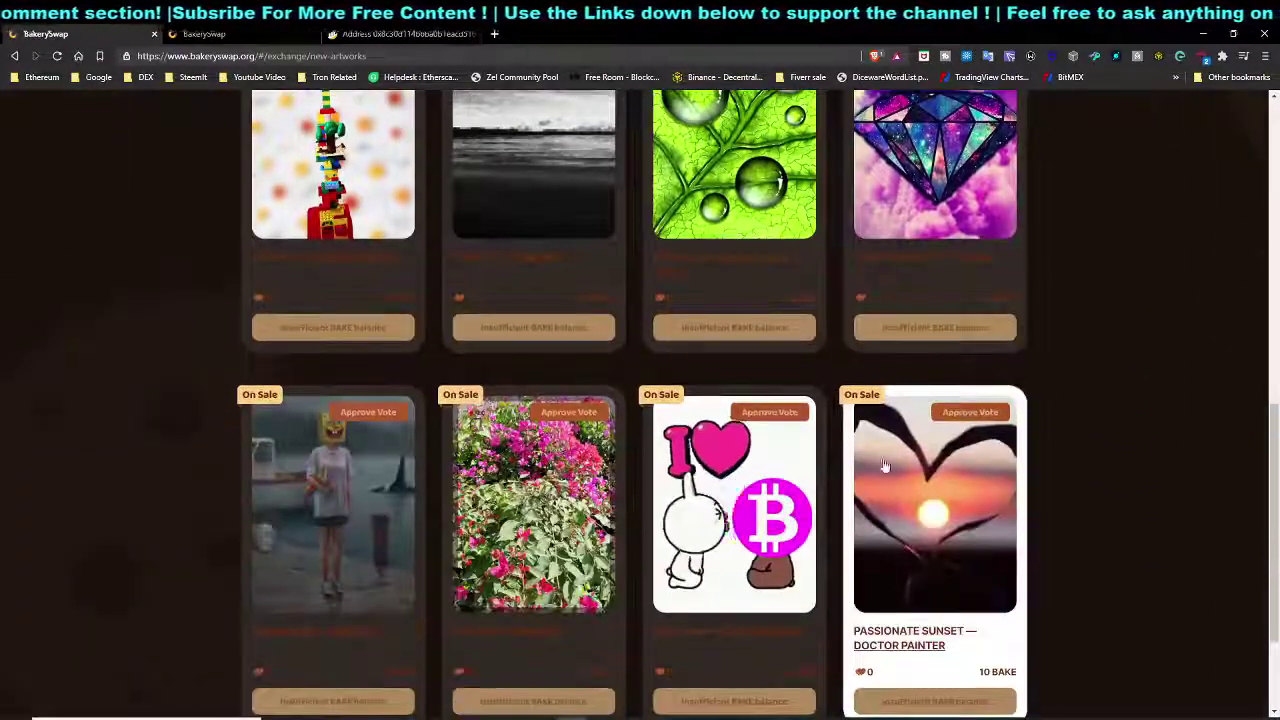
scroll(884, 466, up, 8)
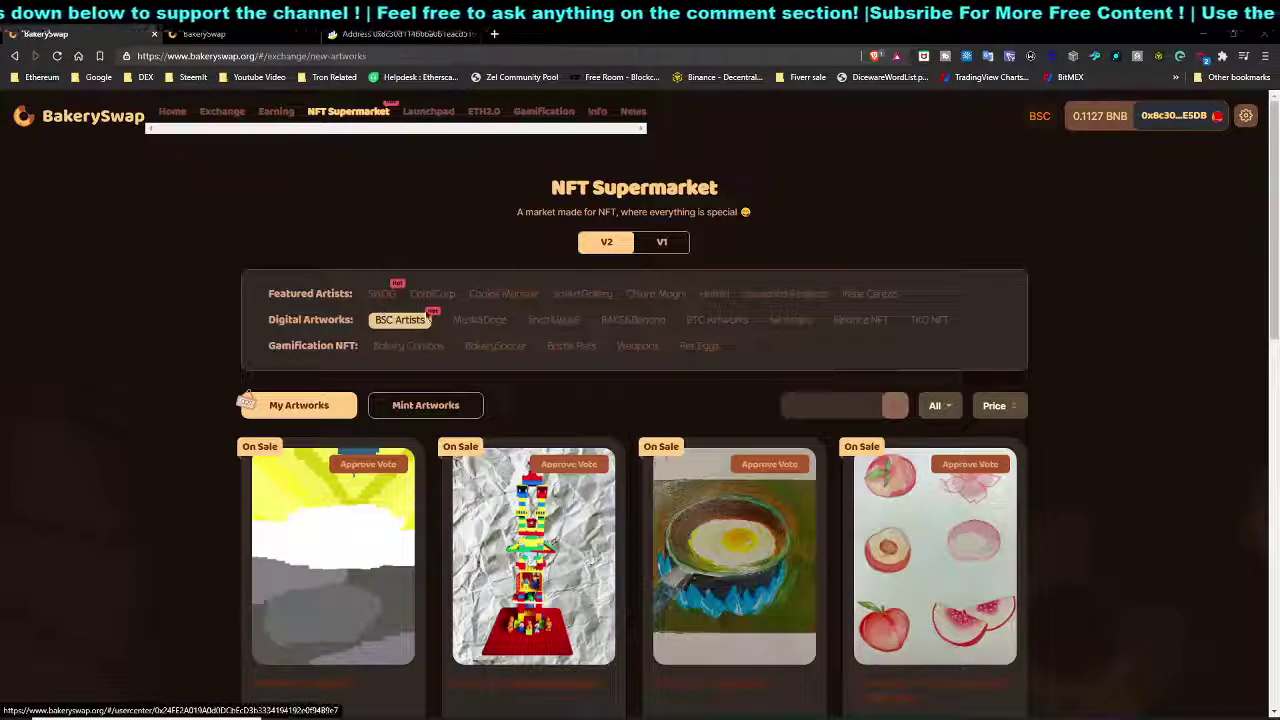
View the Musk&Doge and 1inch&BAKE collections, opening the Cookie Munster artist page briefly and returning to the collection.
click(480, 320)
click(556, 321)
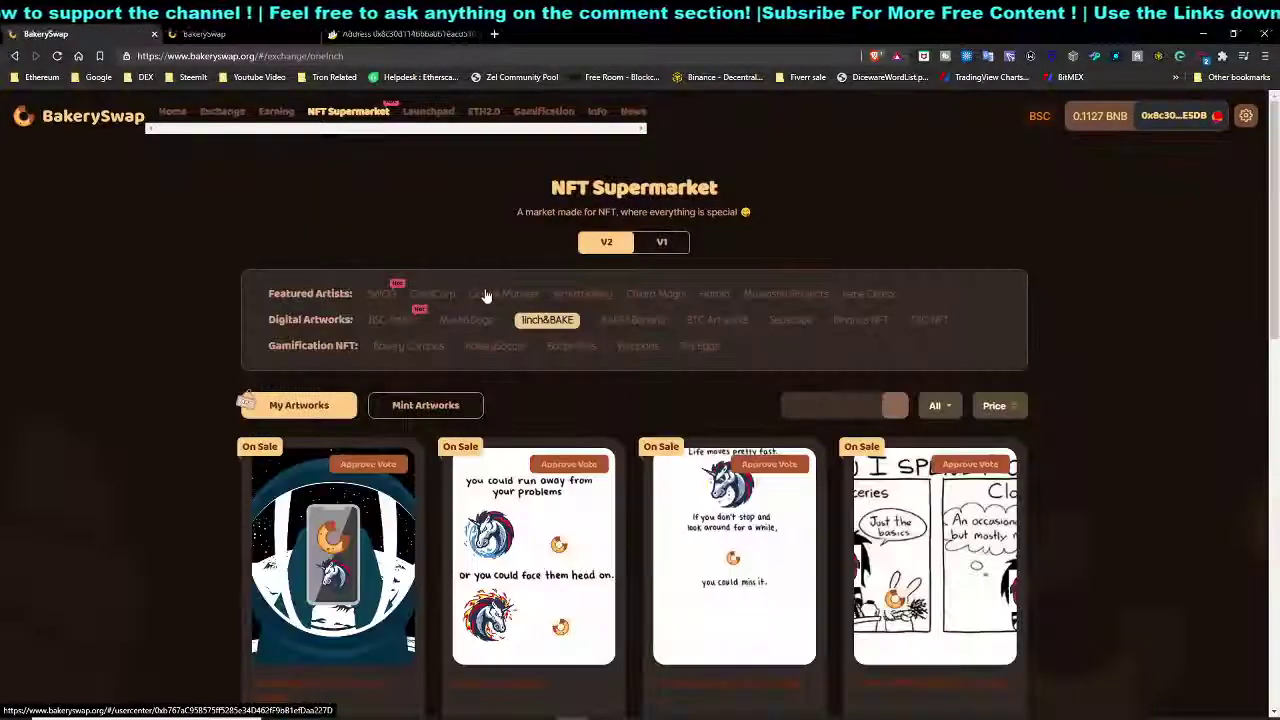
click(486, 294)
click(14, 55)
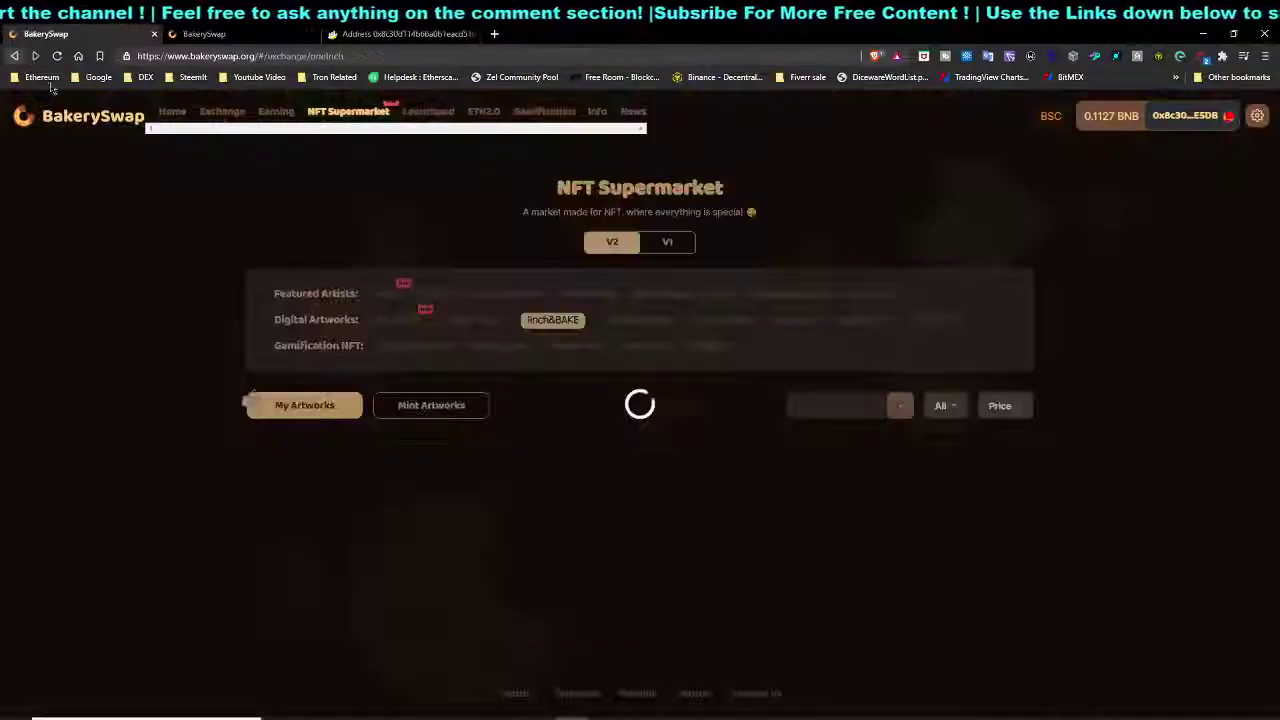
View the gamification NFT collections Bakery Combos, BakerySoccer, Battle Pets and Weapons, checking the pets' listed stats and prices.
click(418, 348)
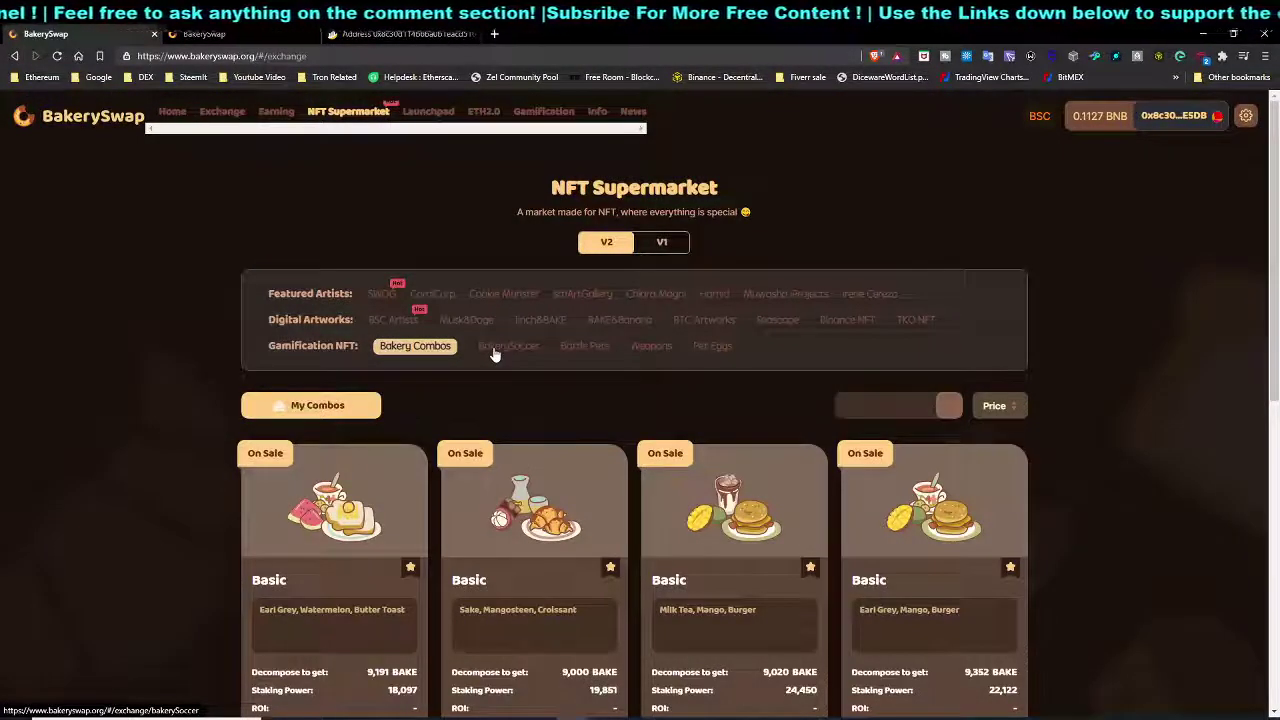
click(493, 350)
click(583, 346)
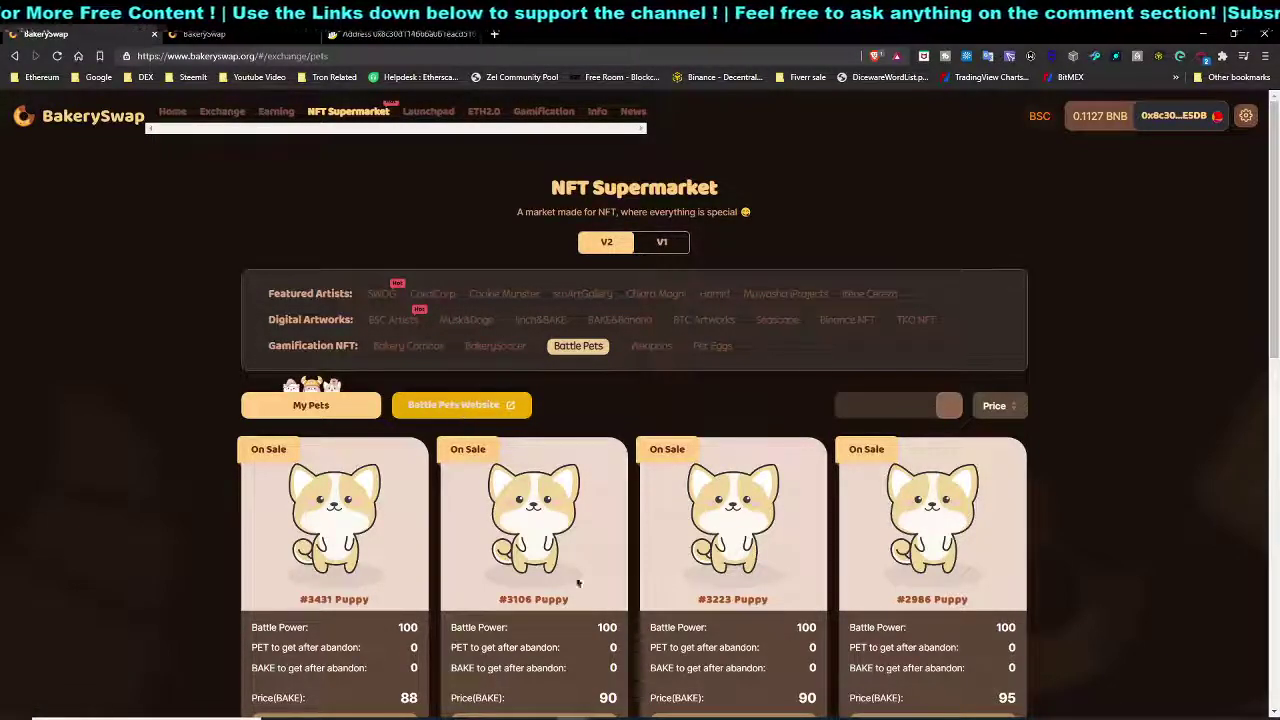
scroll(535, 558, down, 1)
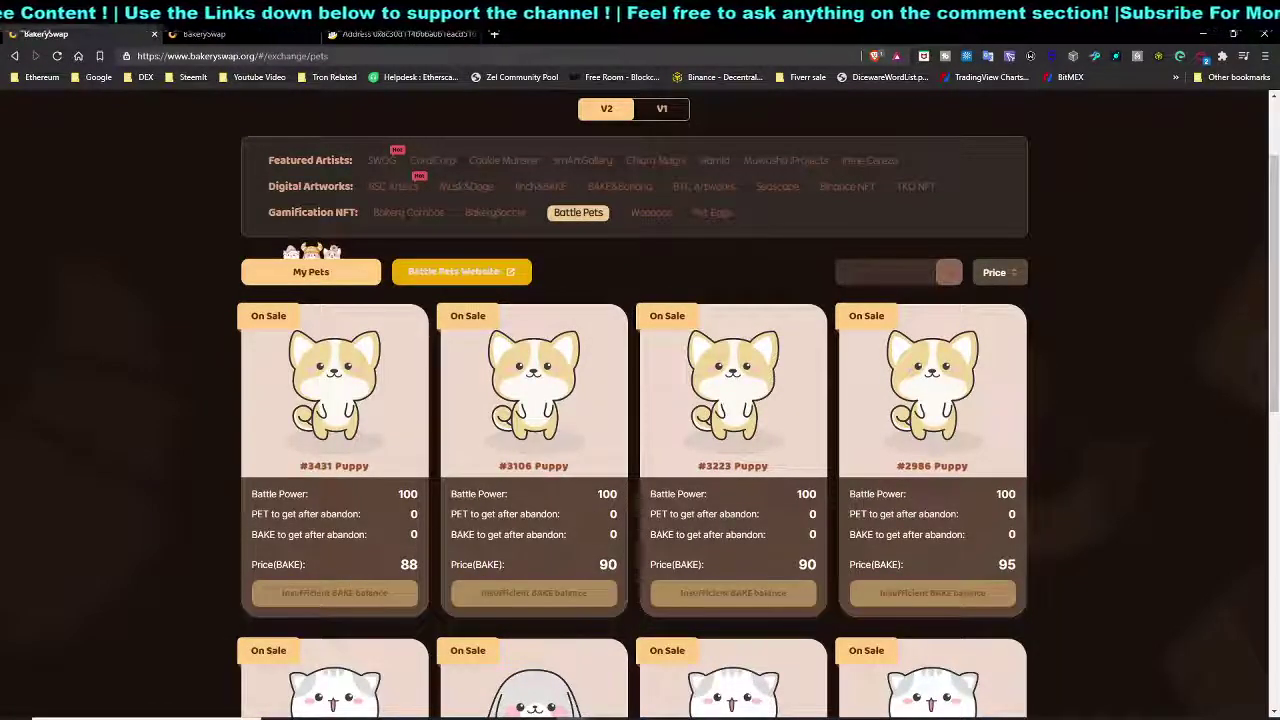
scroll(510, 520, up, 1)
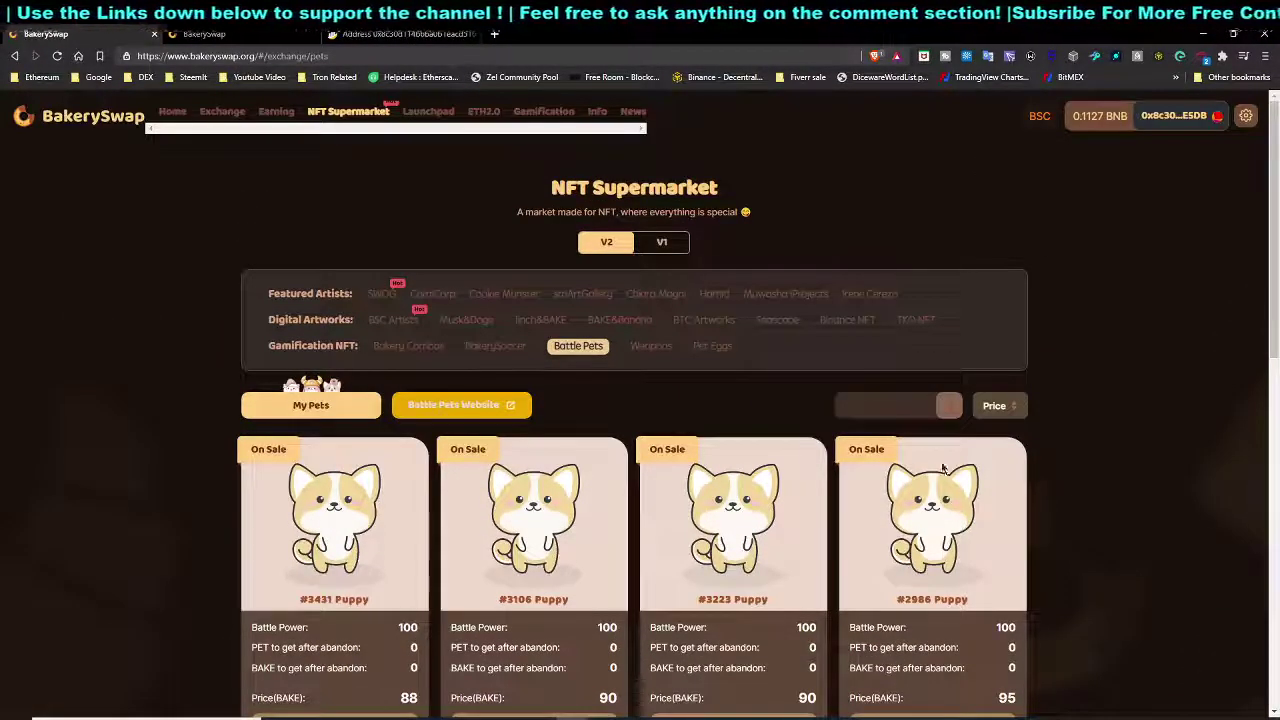
click(648, 346)
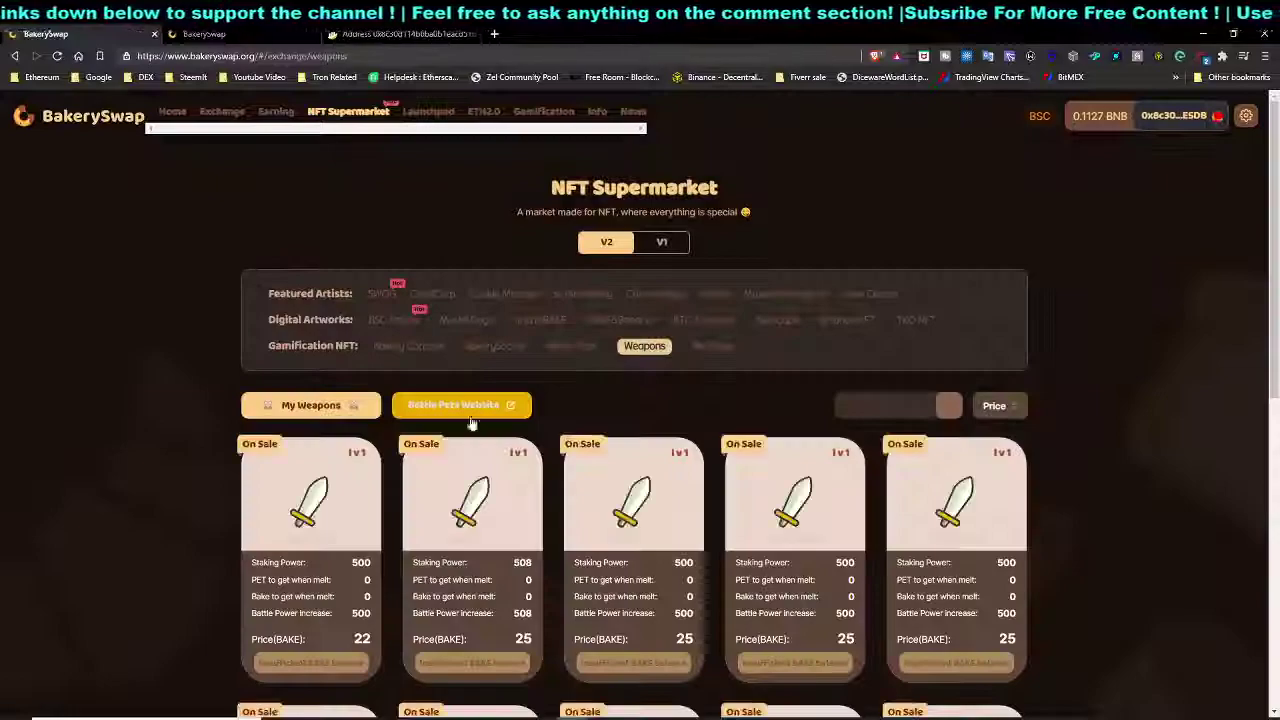
Open the artwork minting form from the BSC Artists collection and set the artwork type to GIF.
click(448, 321)
click(398, 322)
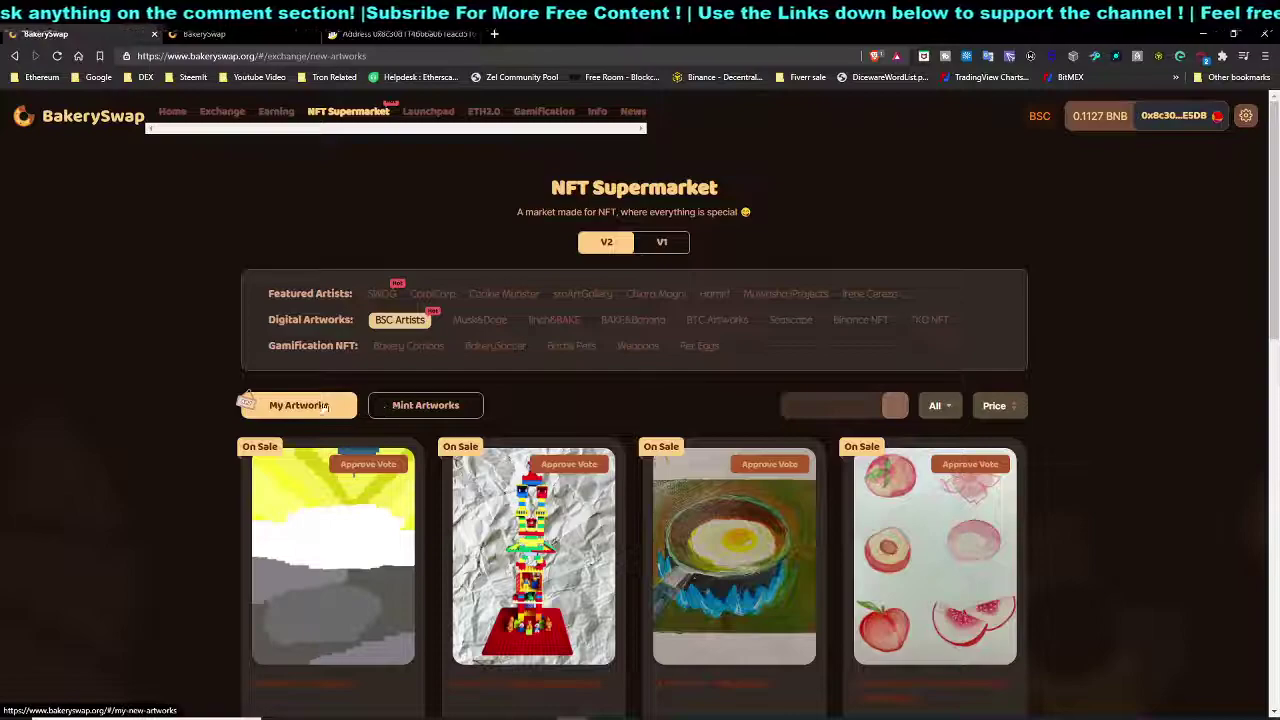
click(424, 410)
scroll(497, 316, down, 2)
click(507, 244)
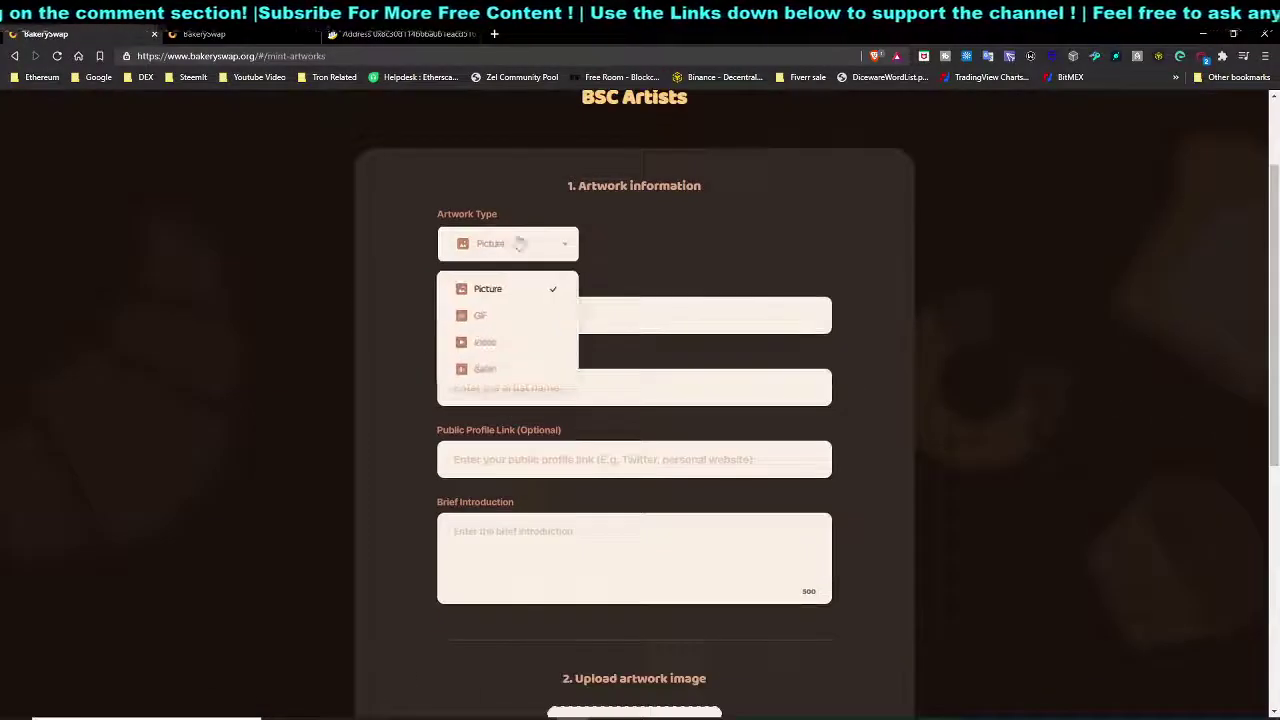
click(489, 318)
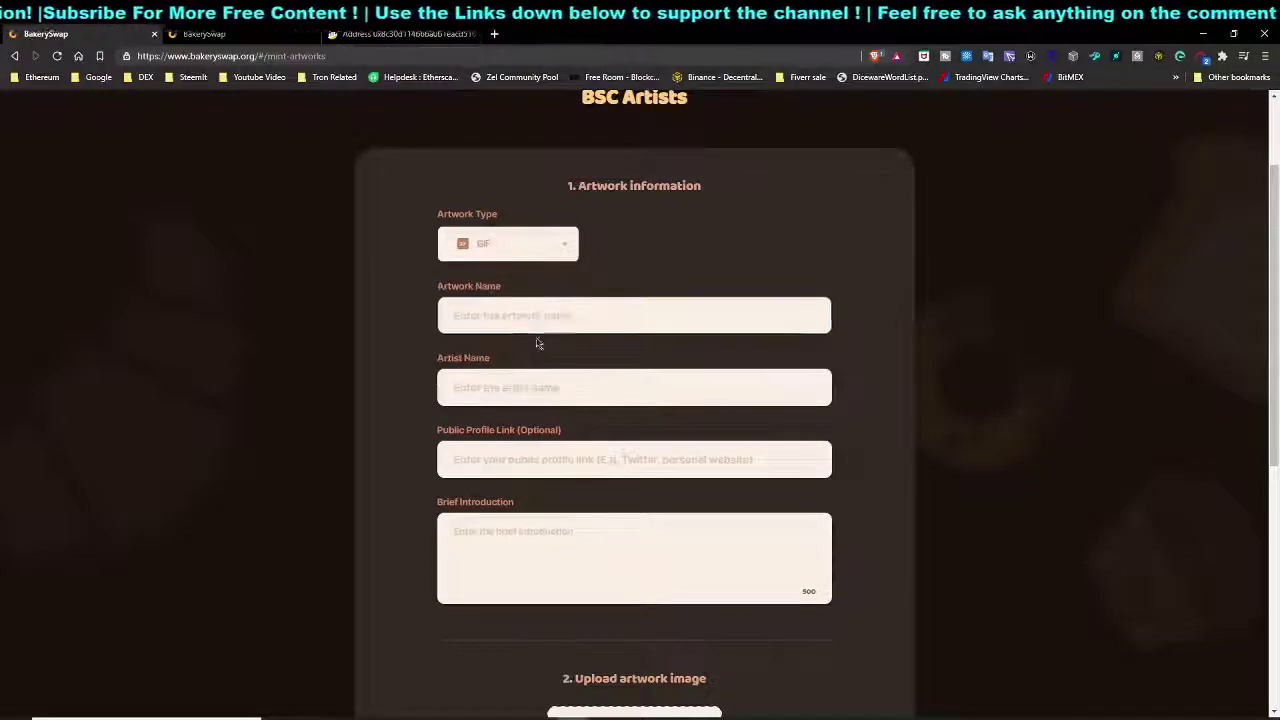
Fill in SimplyEverything Crypto as the artist name and Art work 1 as the artwork name.
click(468, 317)
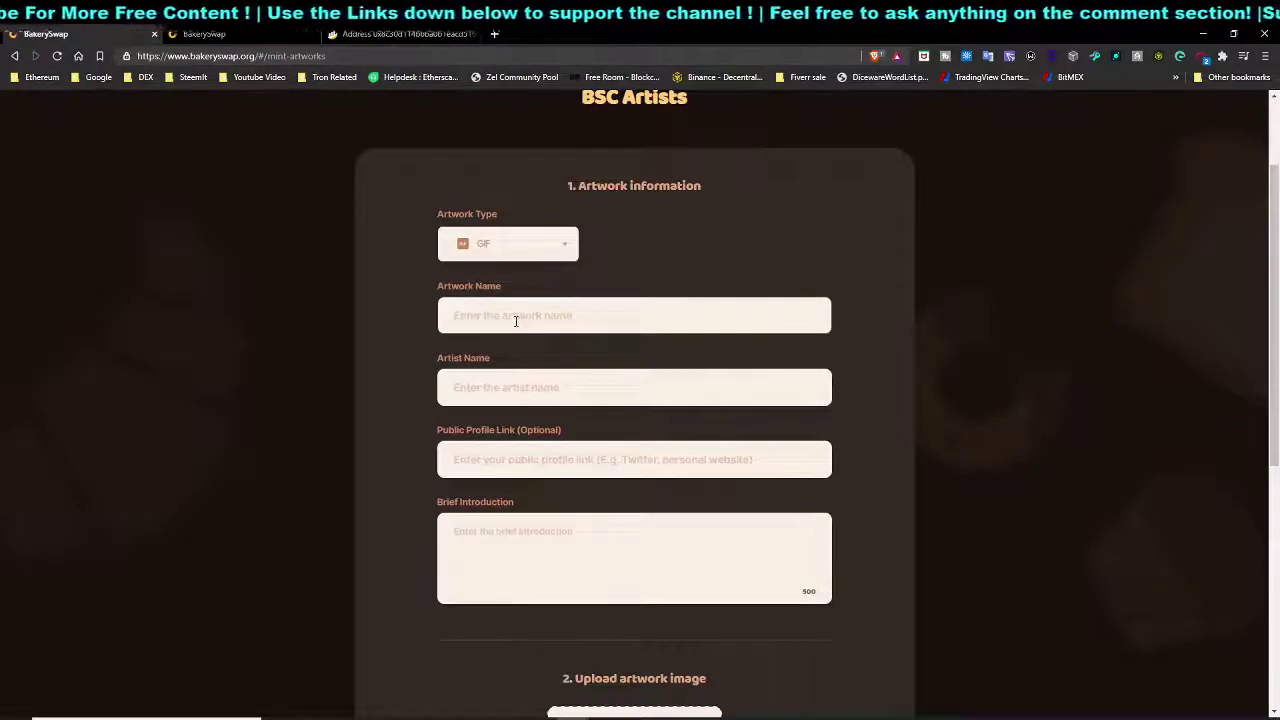
text(SimplyE)
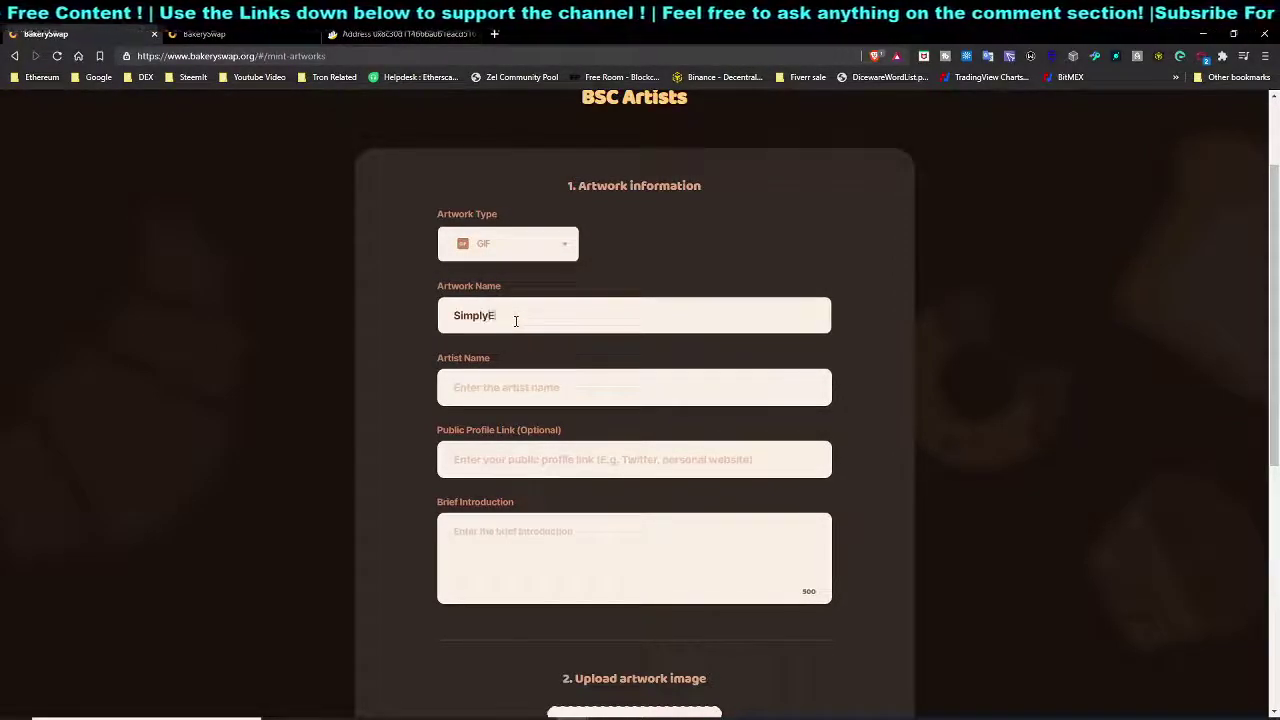
text(verything Crypto)
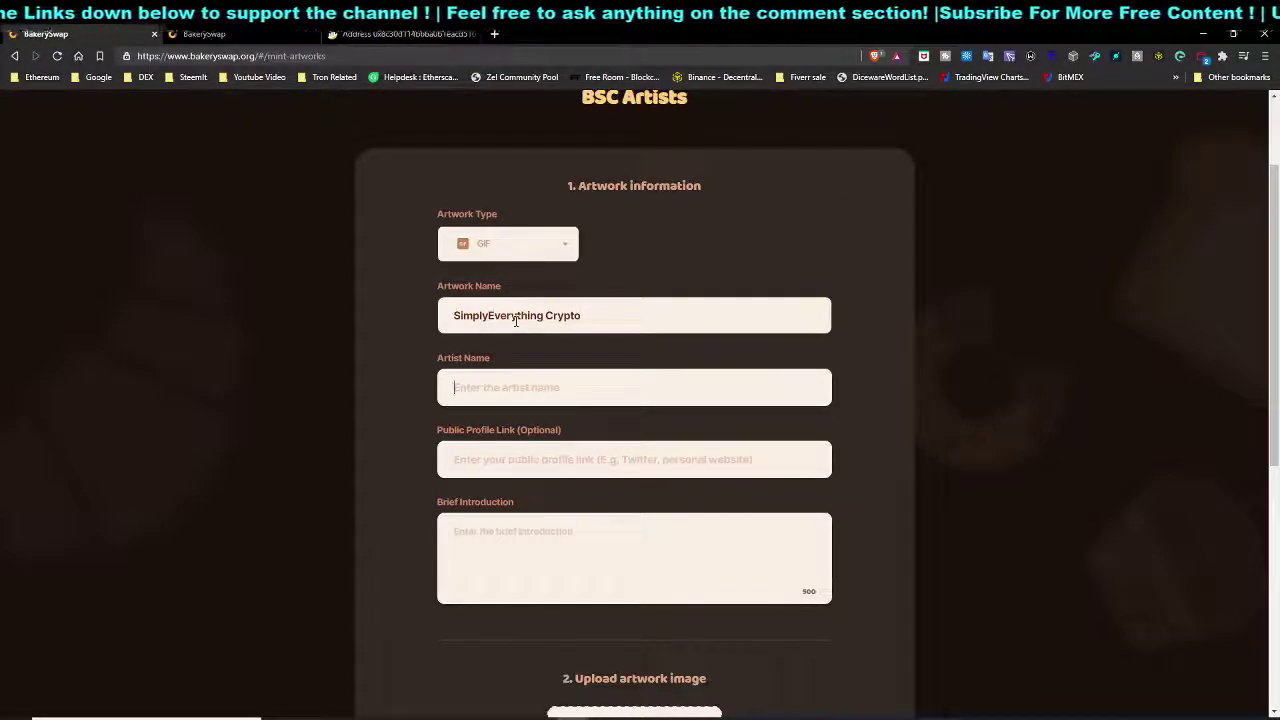
key(ctrl+a)
key(ctrl+c)
key(Tab)
key(ctrl+v)
drag(582, 316, 557, 305)
text(A)
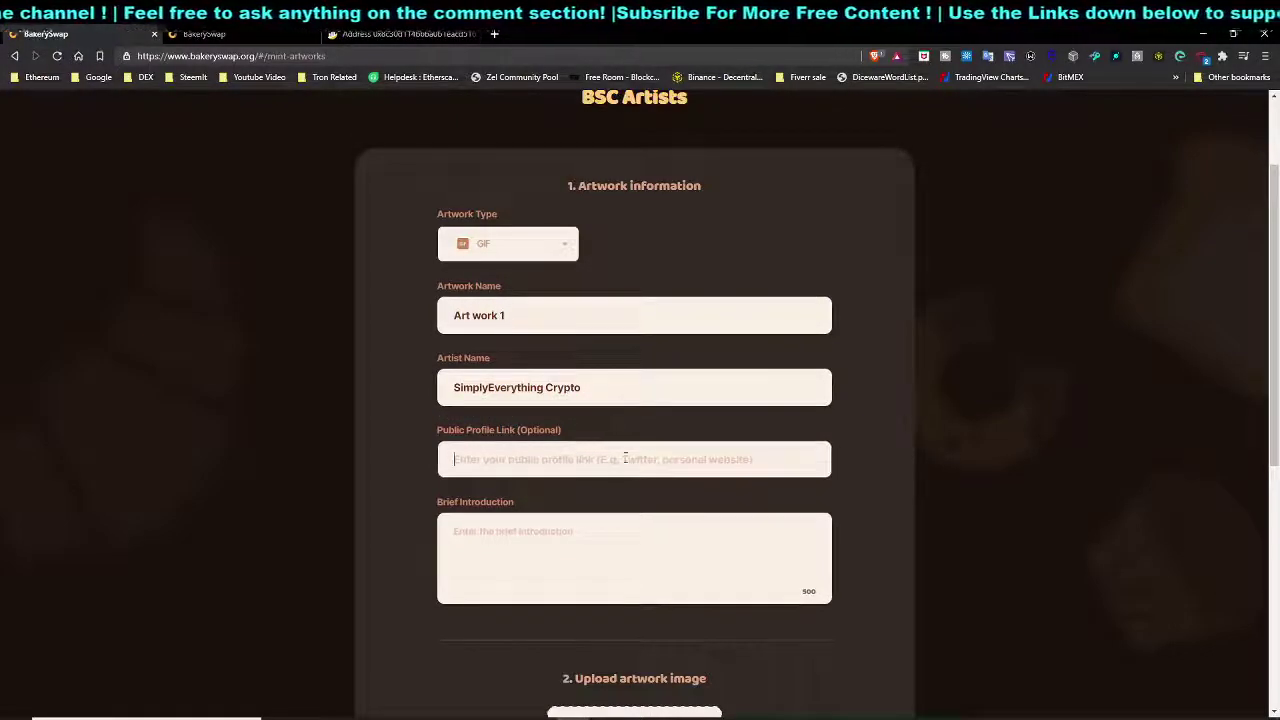
Examine the minting form's profile link, brief introduction, image upload requirements, originality declaration and minting fee.
click(514, 456)
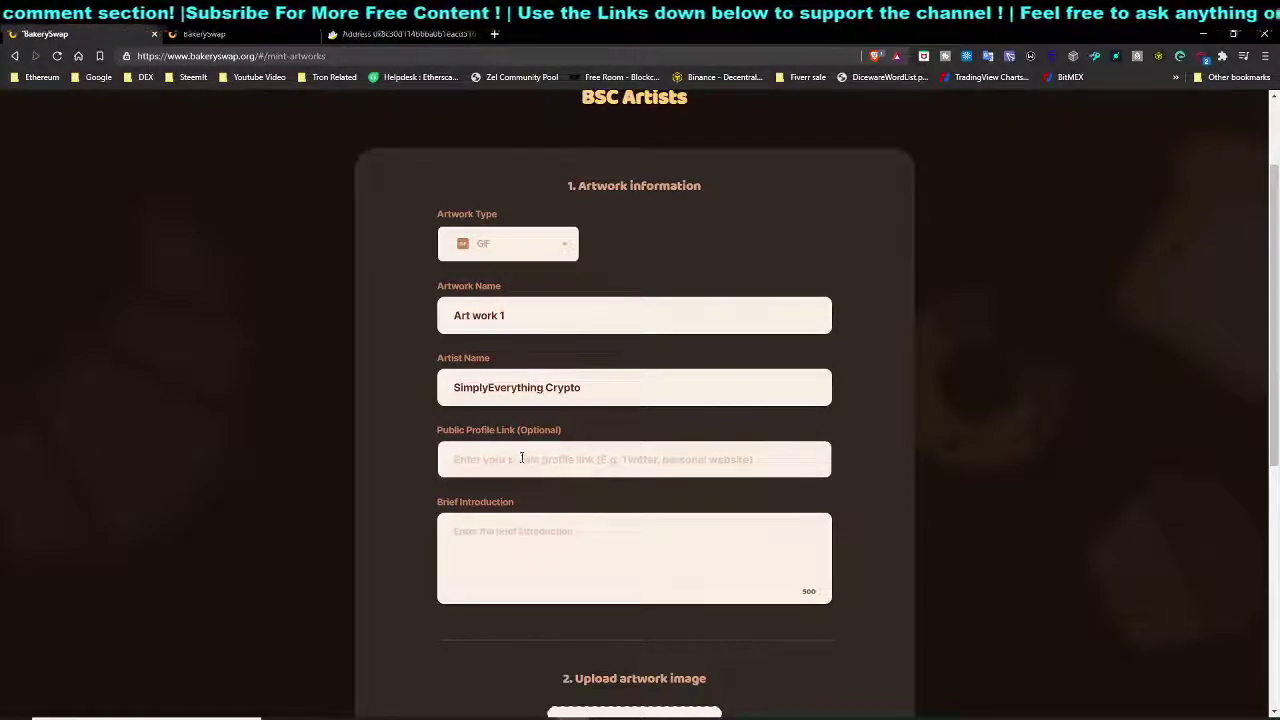
click(572, 534)
scroll(515, 518, down, 1)
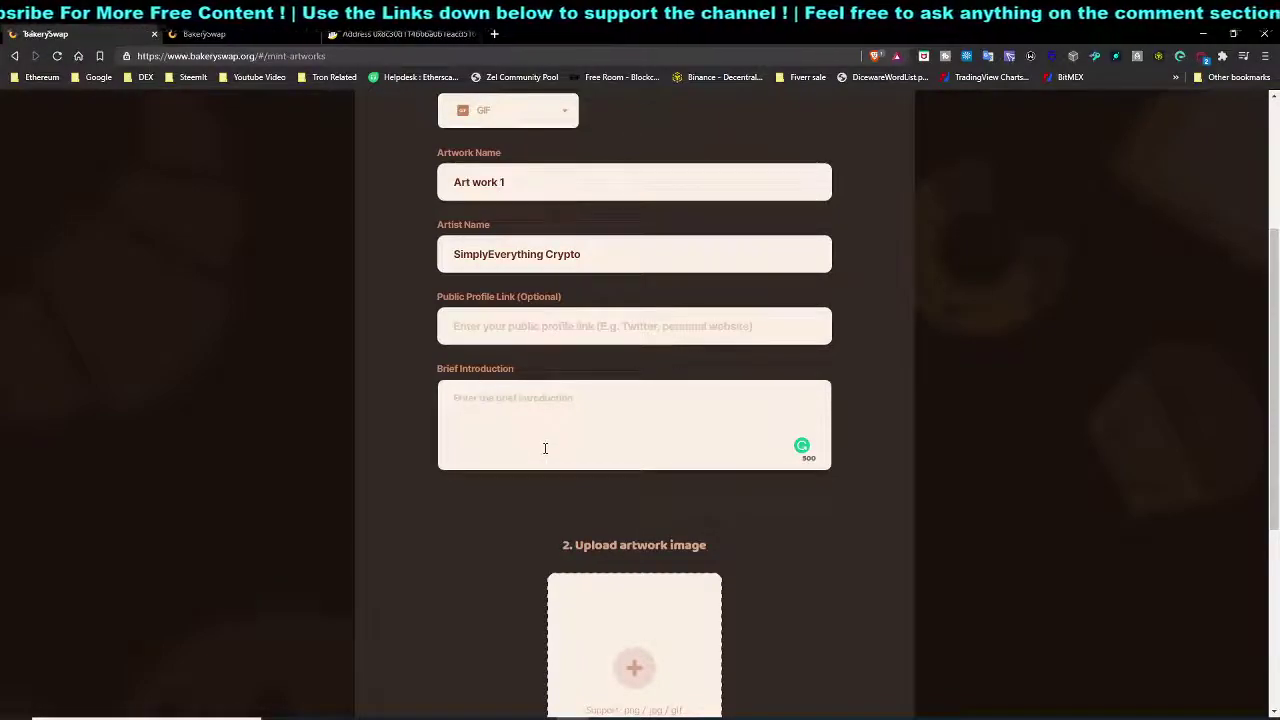
scroll(510, 465, up, 1)
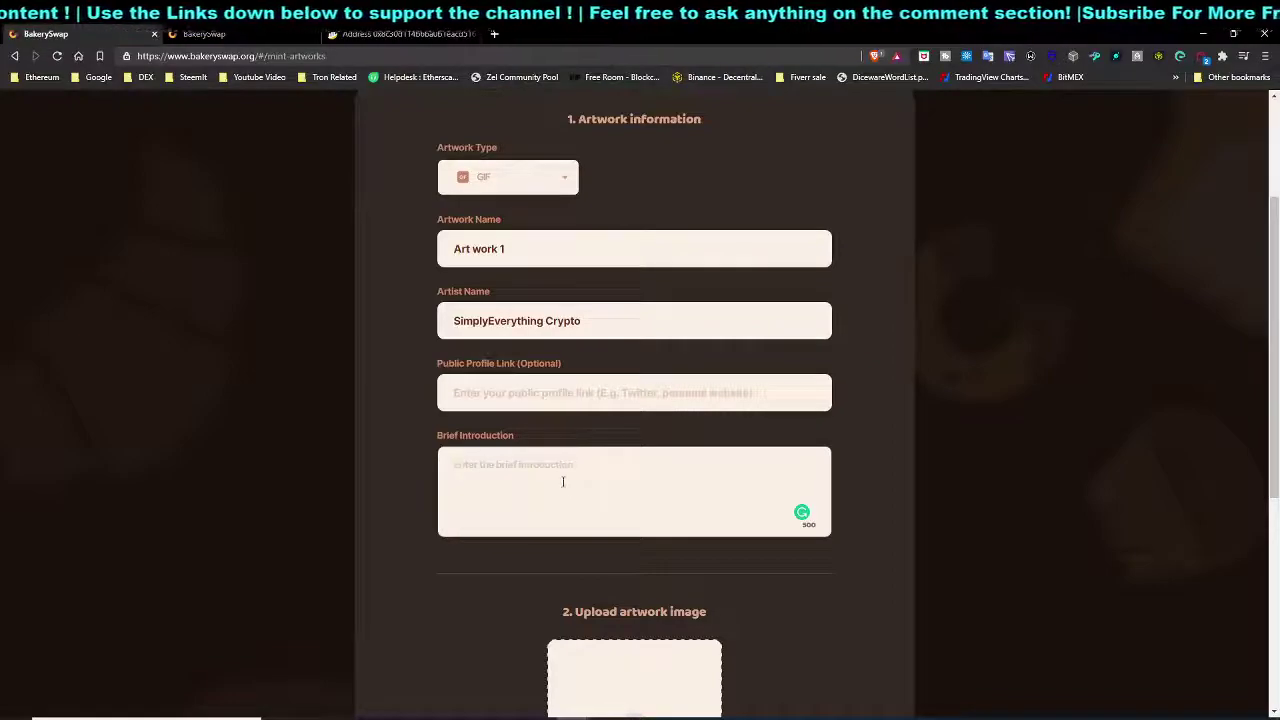
scroll(563, 482, up, 1)
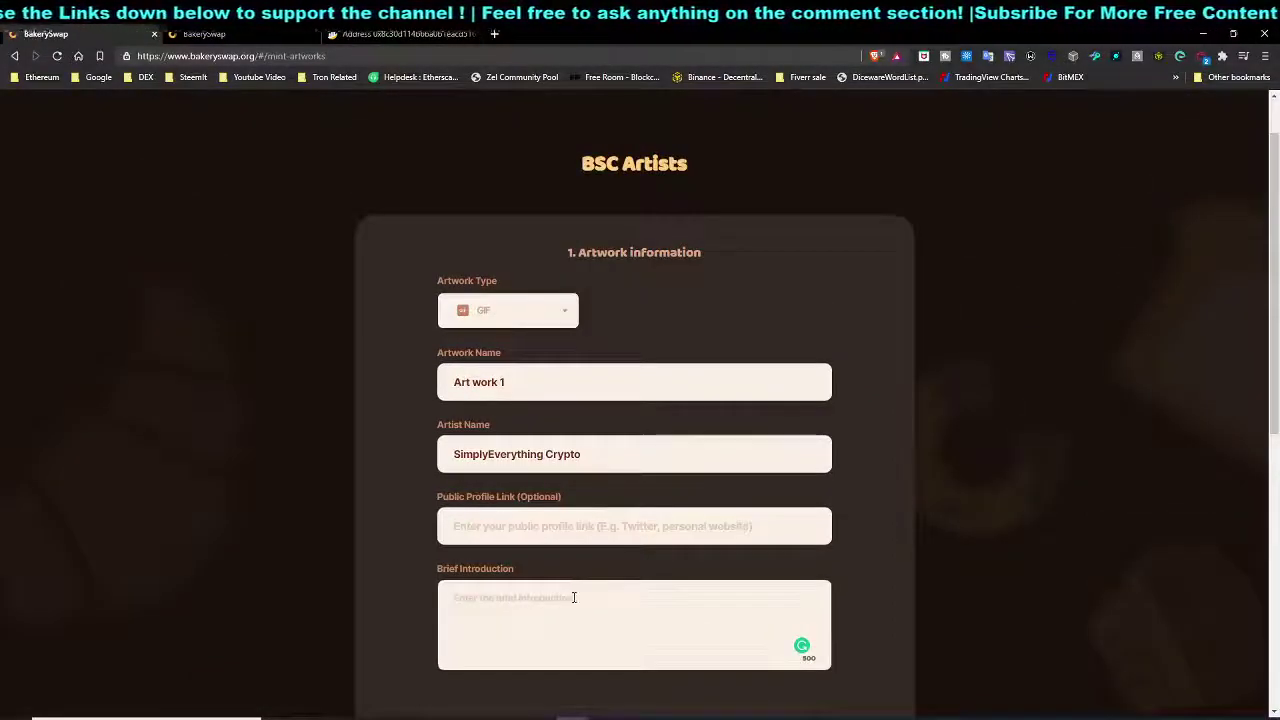
scroll(580, 560, down, 2)
scroll(634, 570, down, 1)
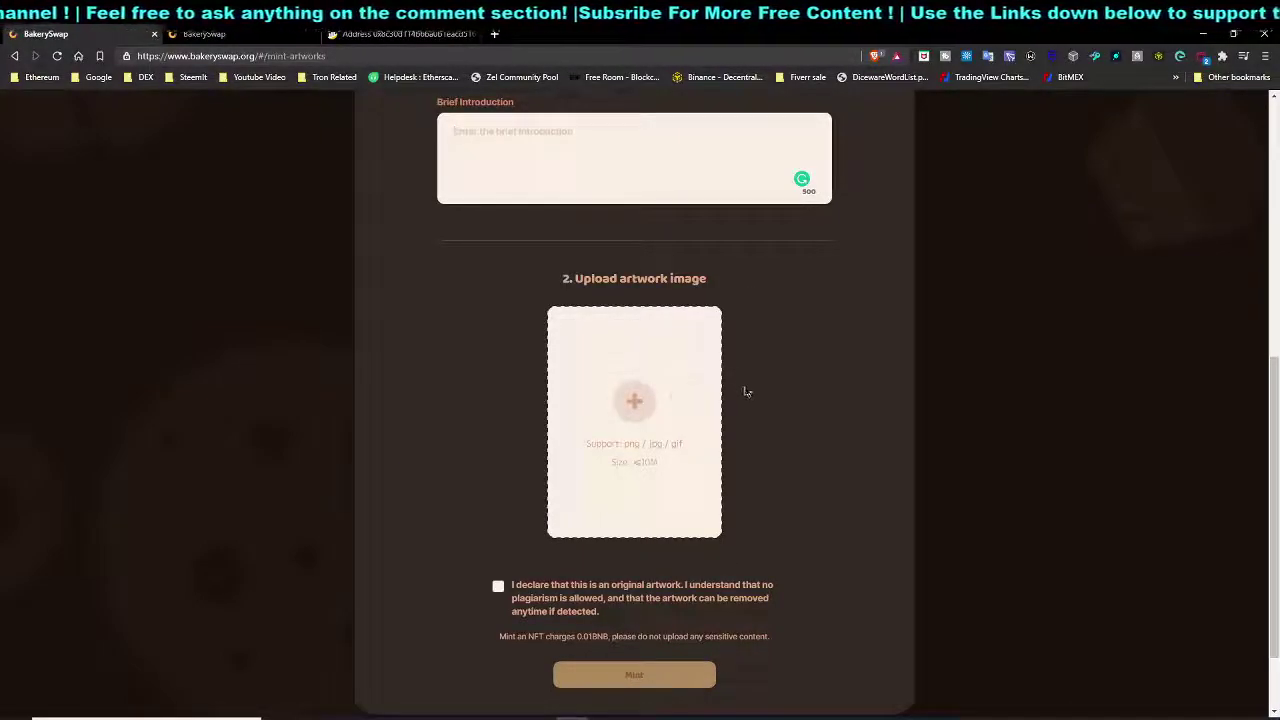
scroll(856, 494, up, 5)
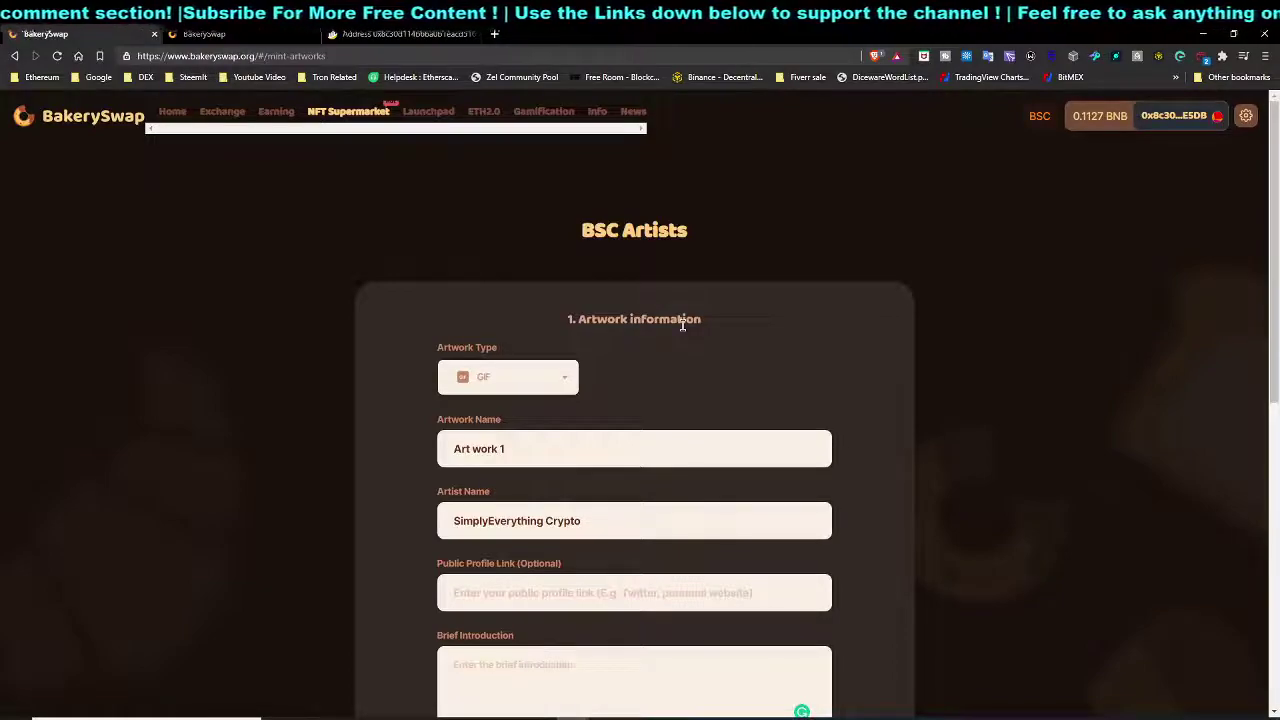
Switch to BscScan, reload the wallet's address page, and open its newest transaction and the transferred Artwork NFT's token page.
key(ctrl+3)
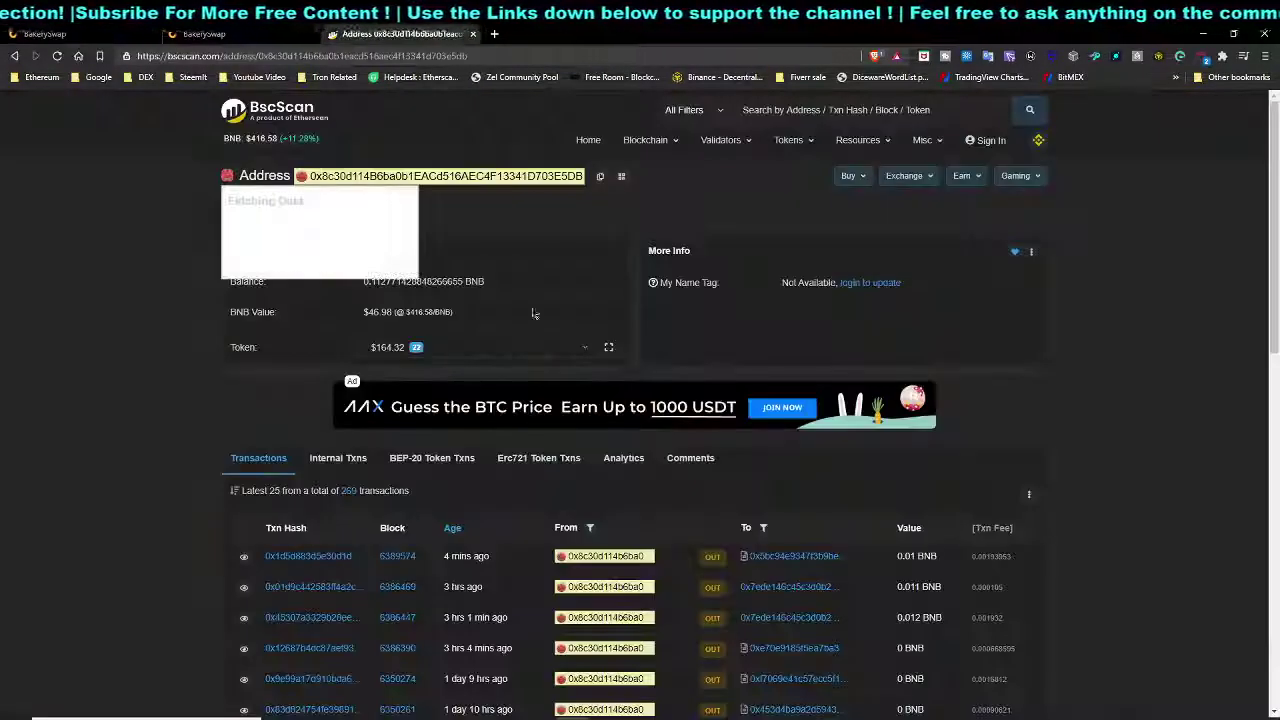
key(F5)
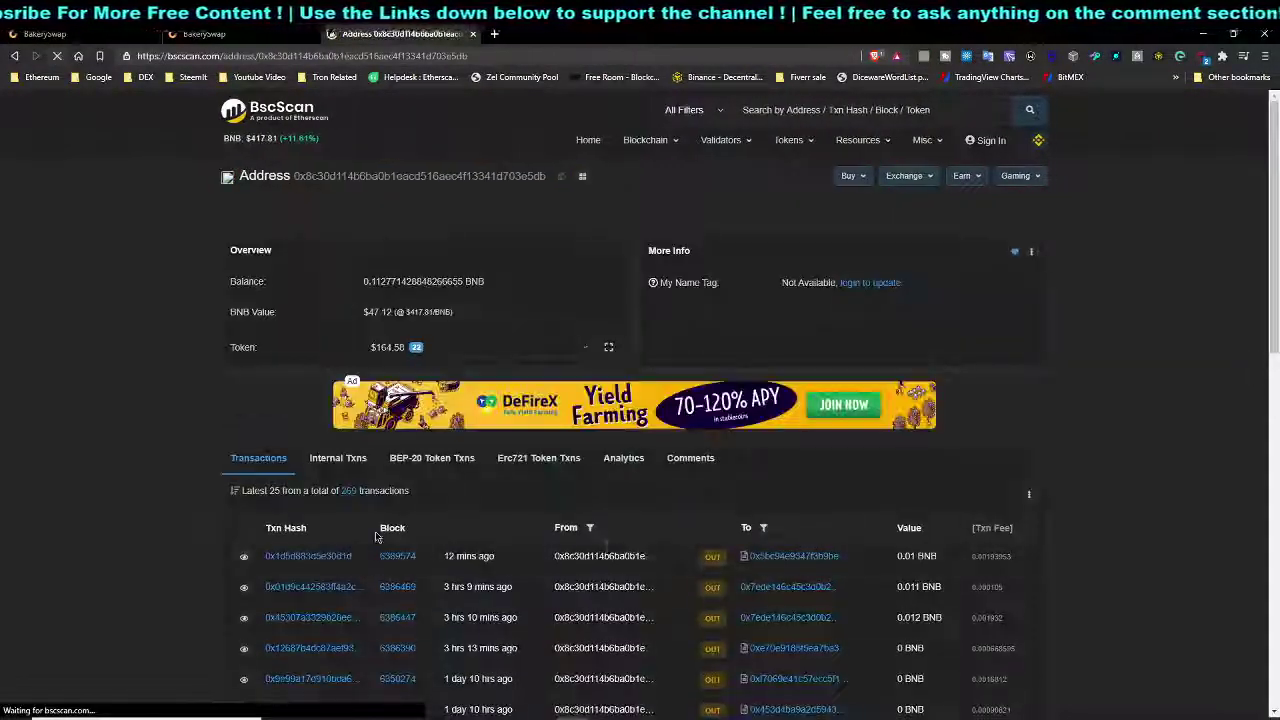
click(334, 560)
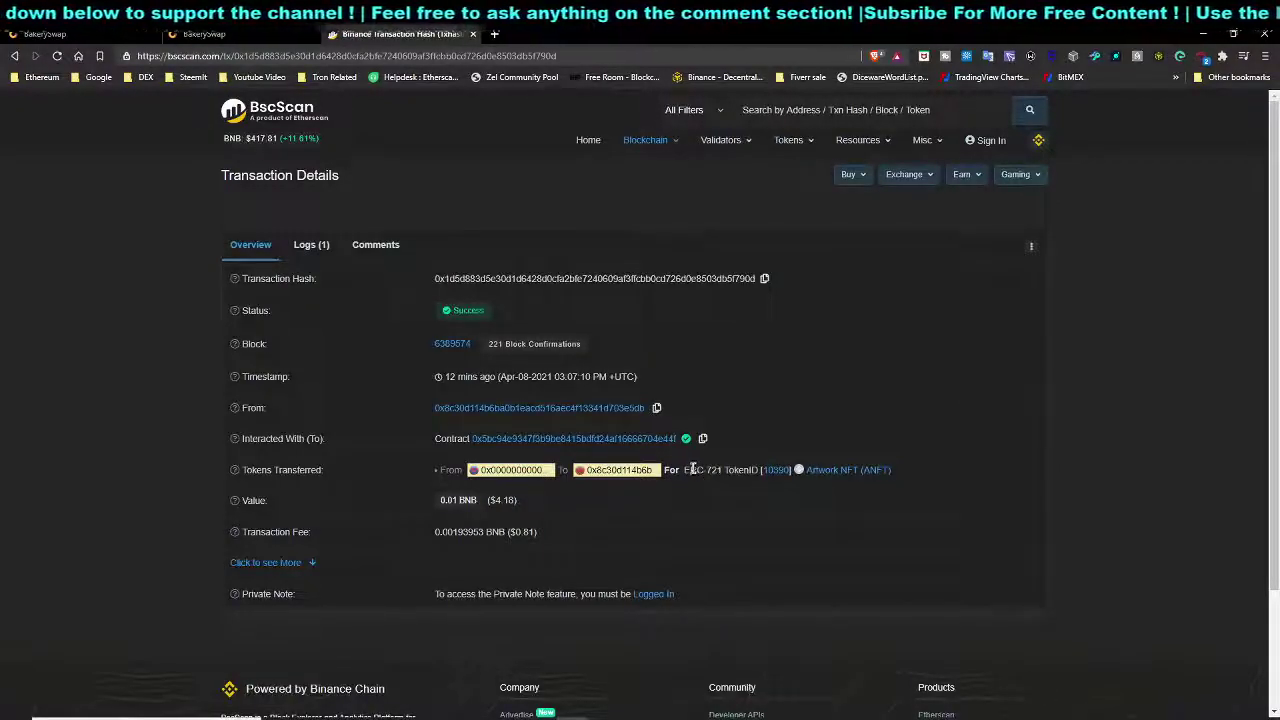
click(770, 472)
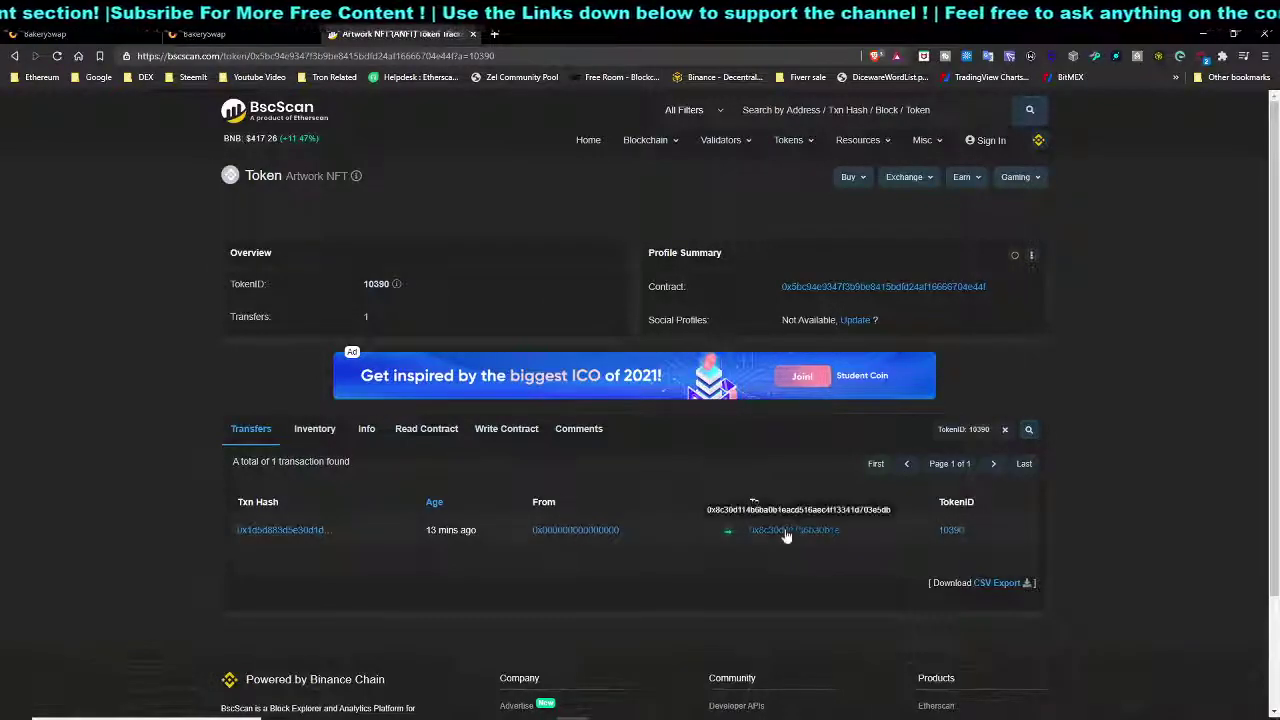
Switch back to BakerySwap and browse the BSC Artists listings, rechecking the minted NFT's token page on BscScan in between.
click(45, 33)
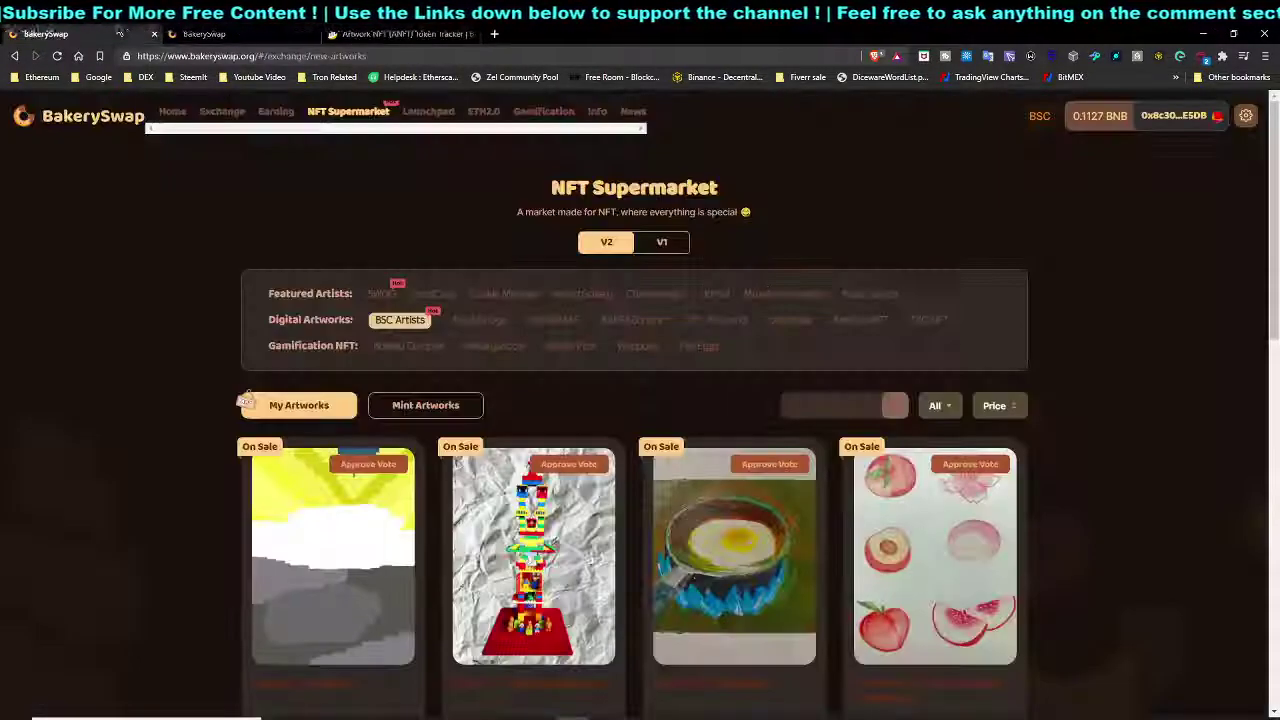
scroll(245, 268, down, 2)
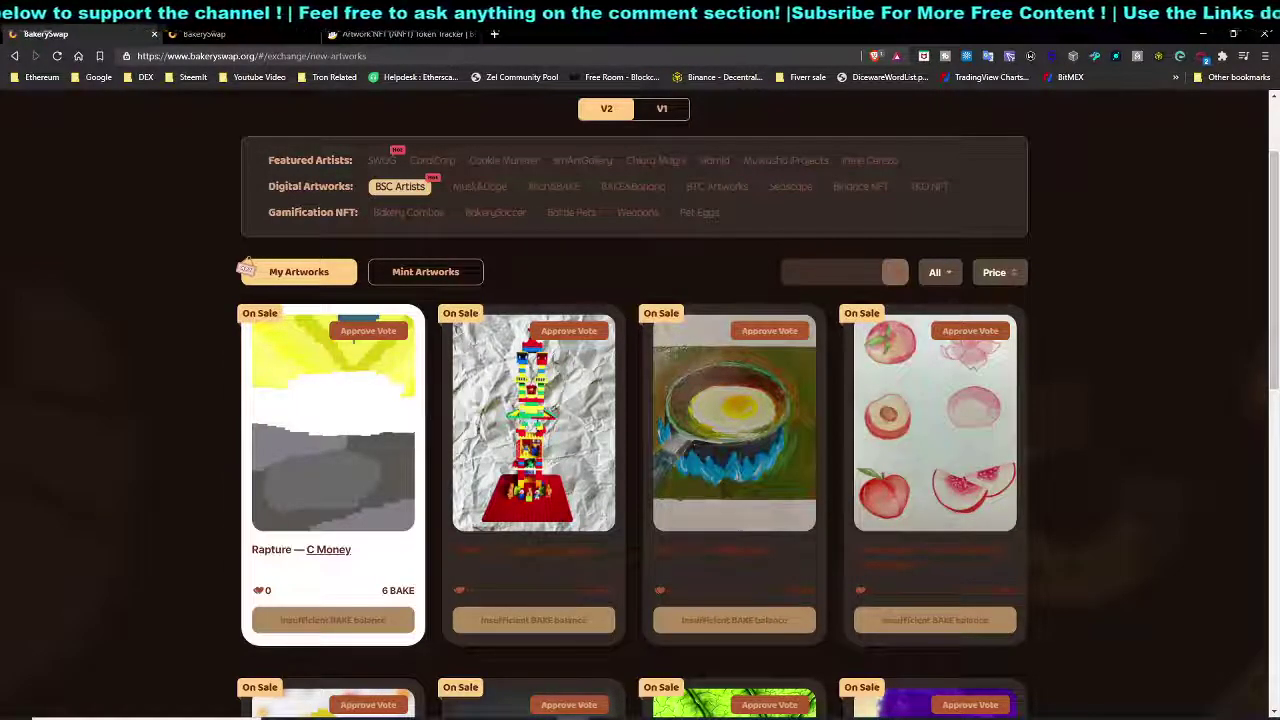
scroll(541, 451, down, 3)
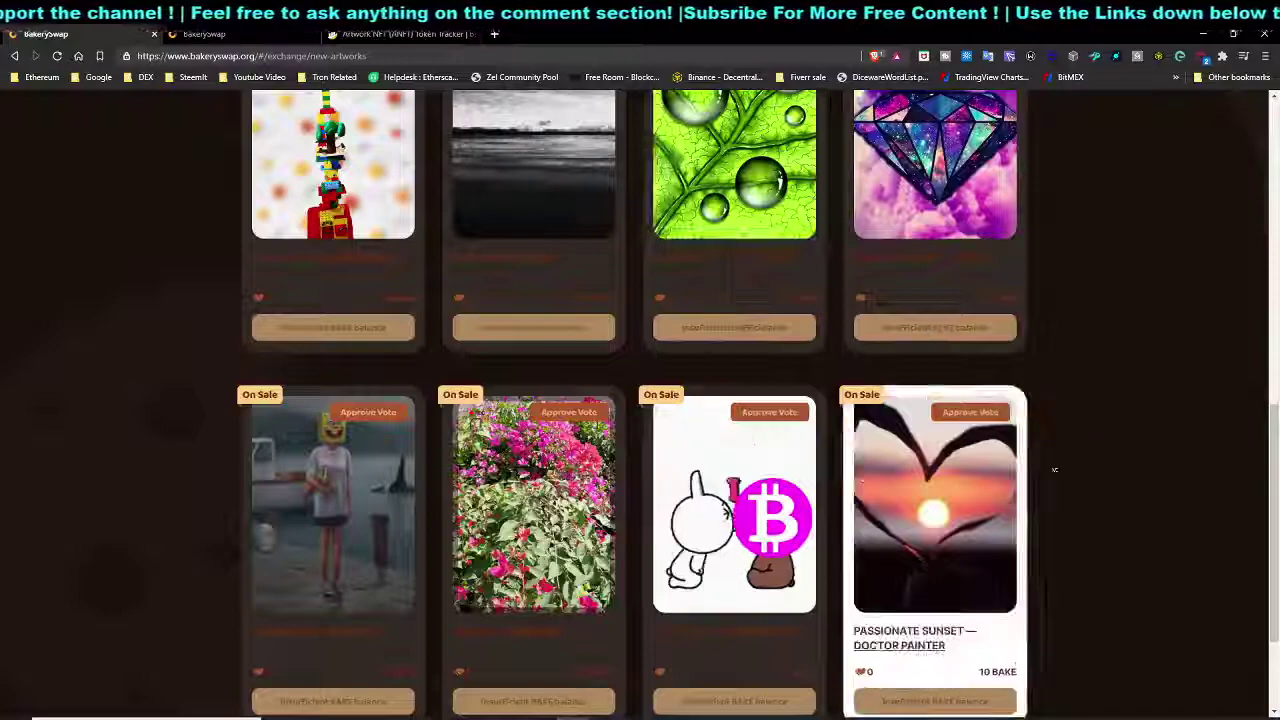
scroll(935, 500, up, 3)
key(ctrl+3)
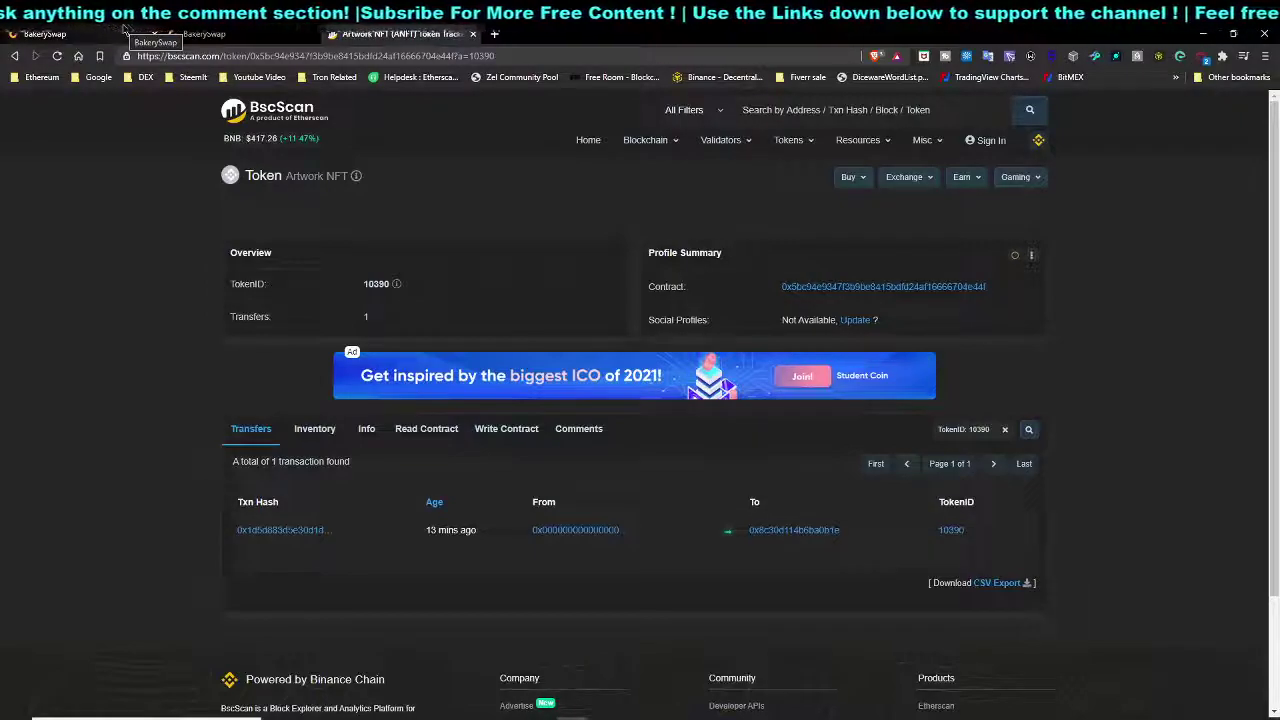
click(125, 28)
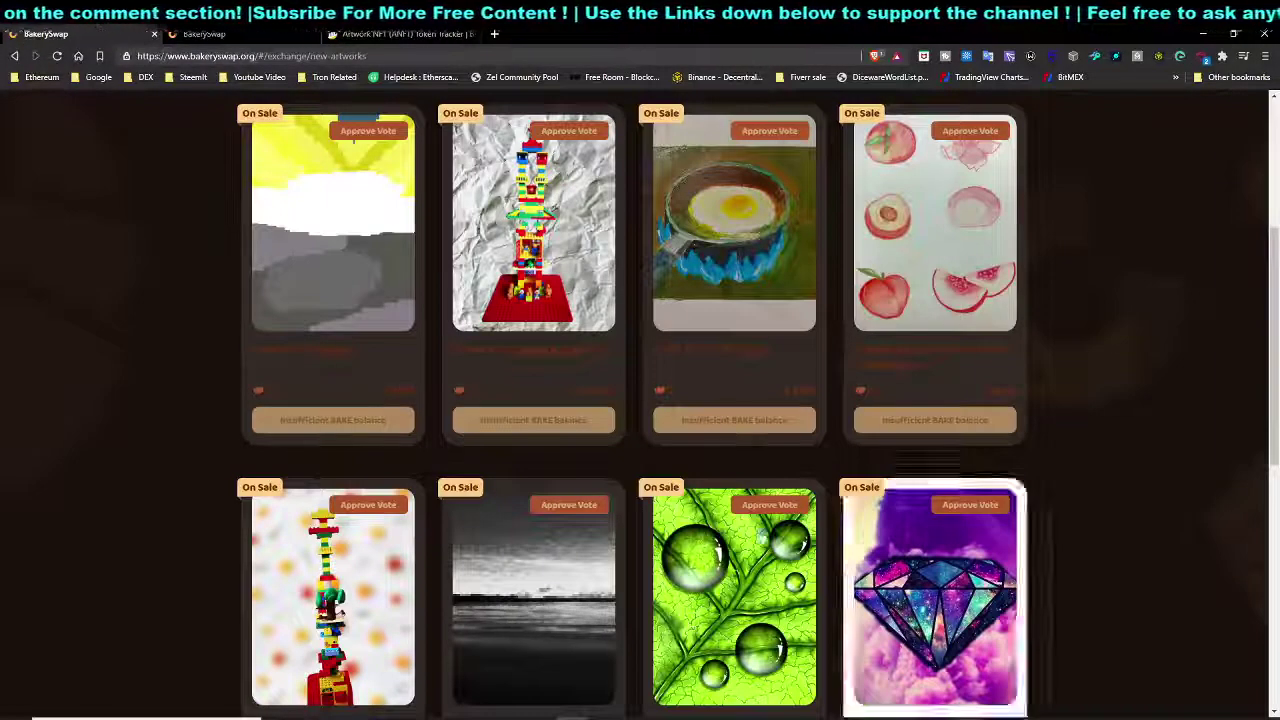
Browse the BSC Artists artworks on sale in the NFT Supermarket, looking over their artists, prices and voting options.
scroll(909, 466, up, 3)
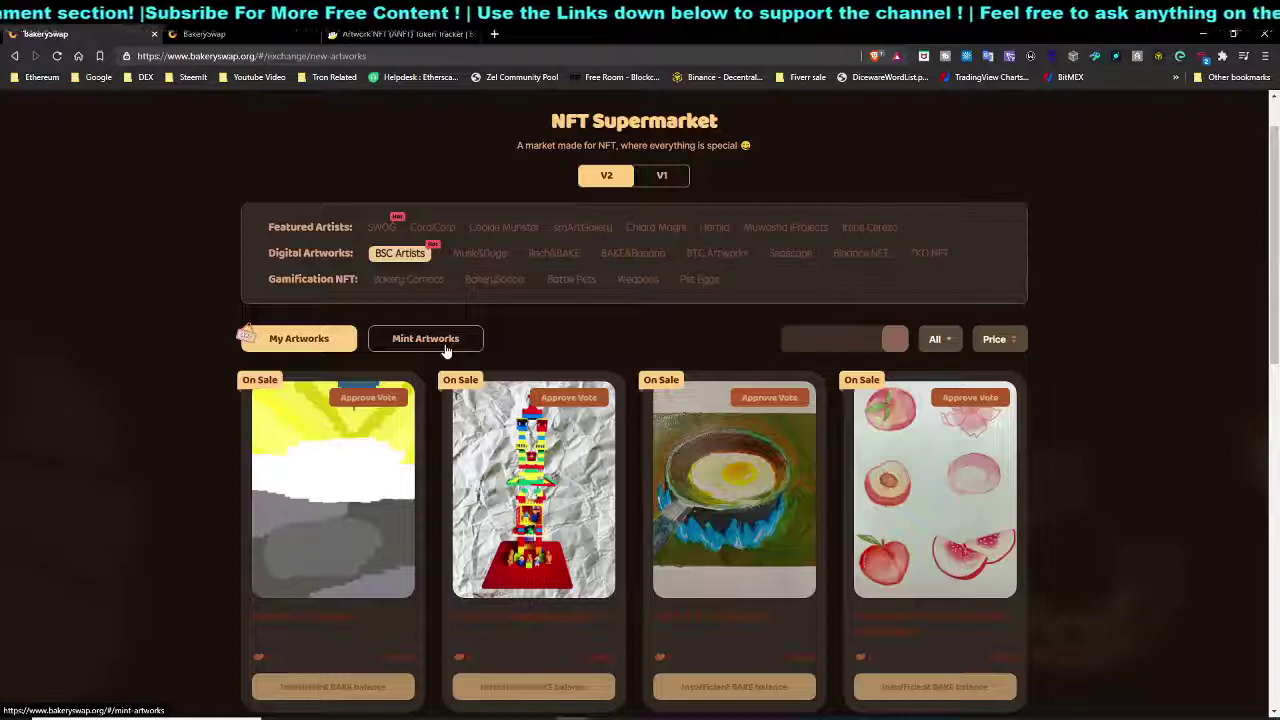
scroll(446, 350, up, 1)
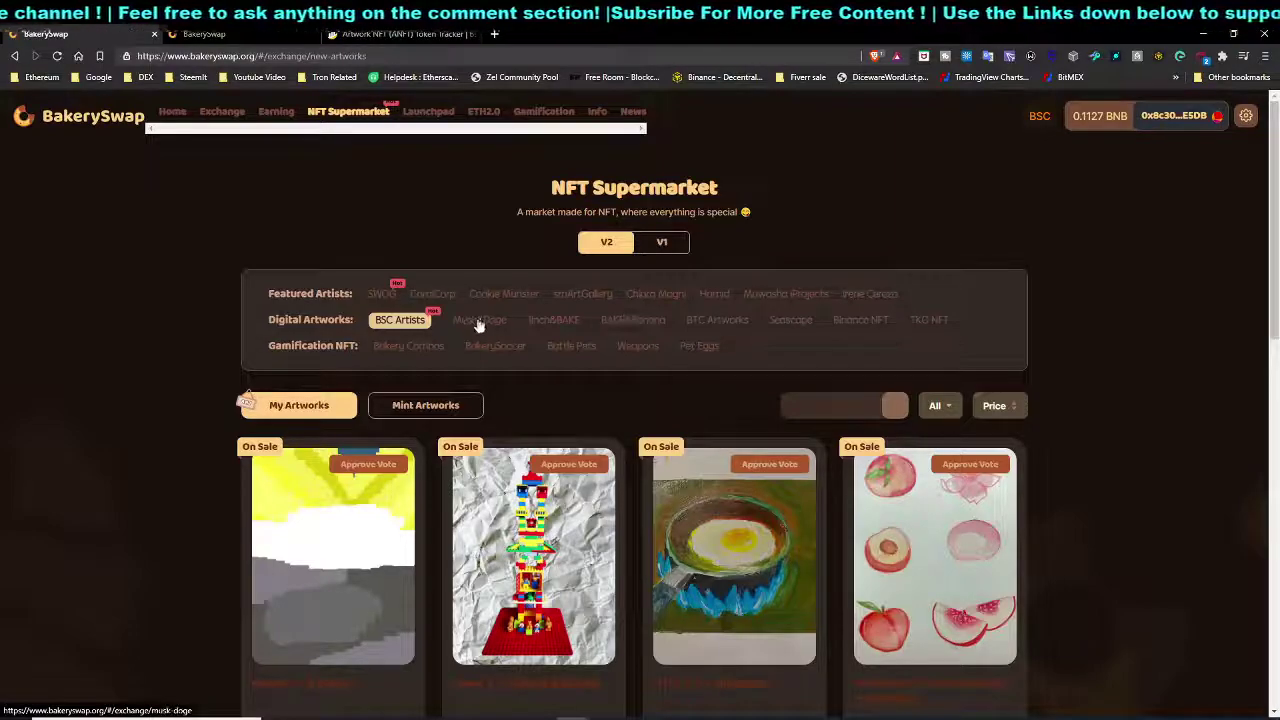
scroll(834, 543, down, 3)
scroll(779, 473, up, 1)
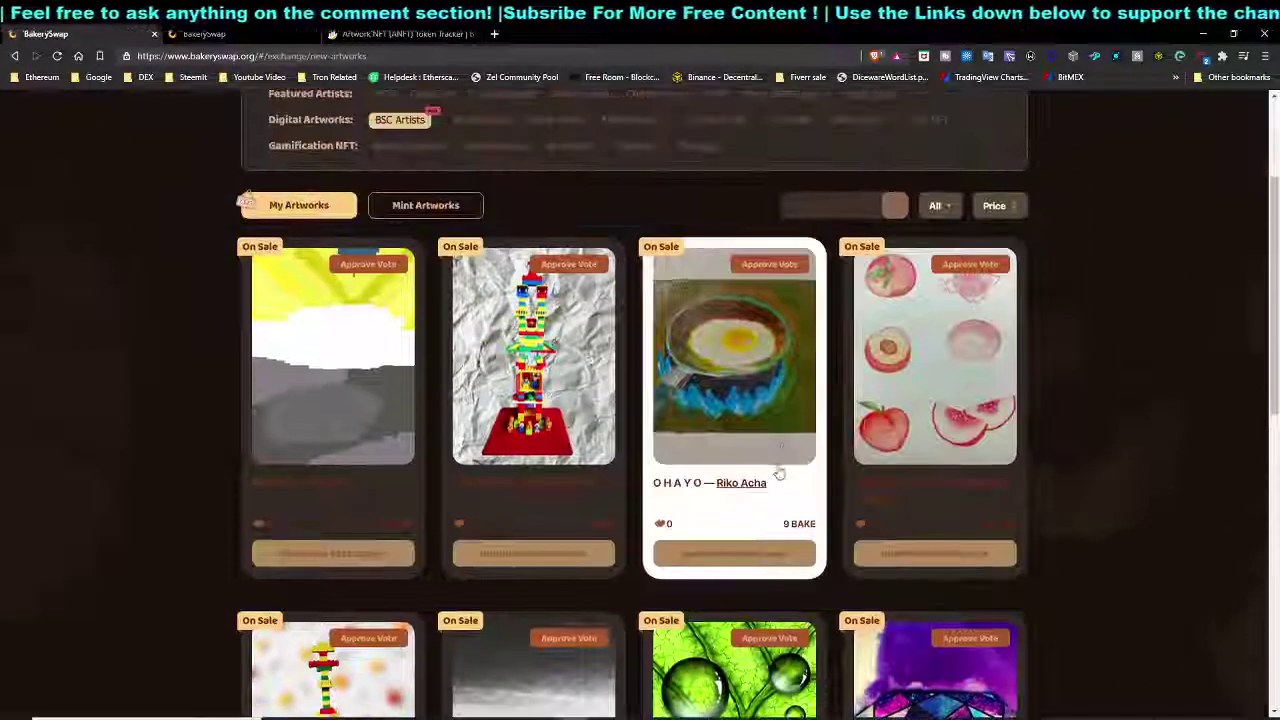
scroll(779, 473, up, 1)
scroll(860, 490, down, 3)
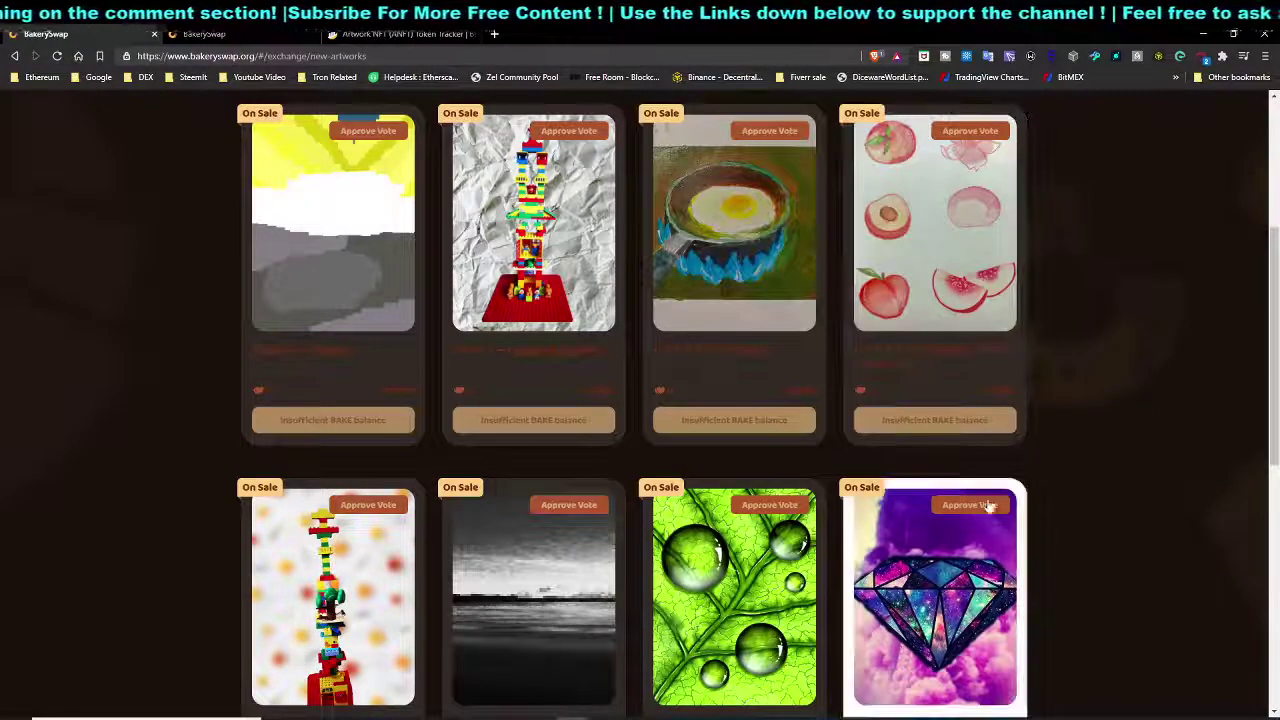
scroll(988, 506, down, 2)
scroll(790, 300, up, 2)
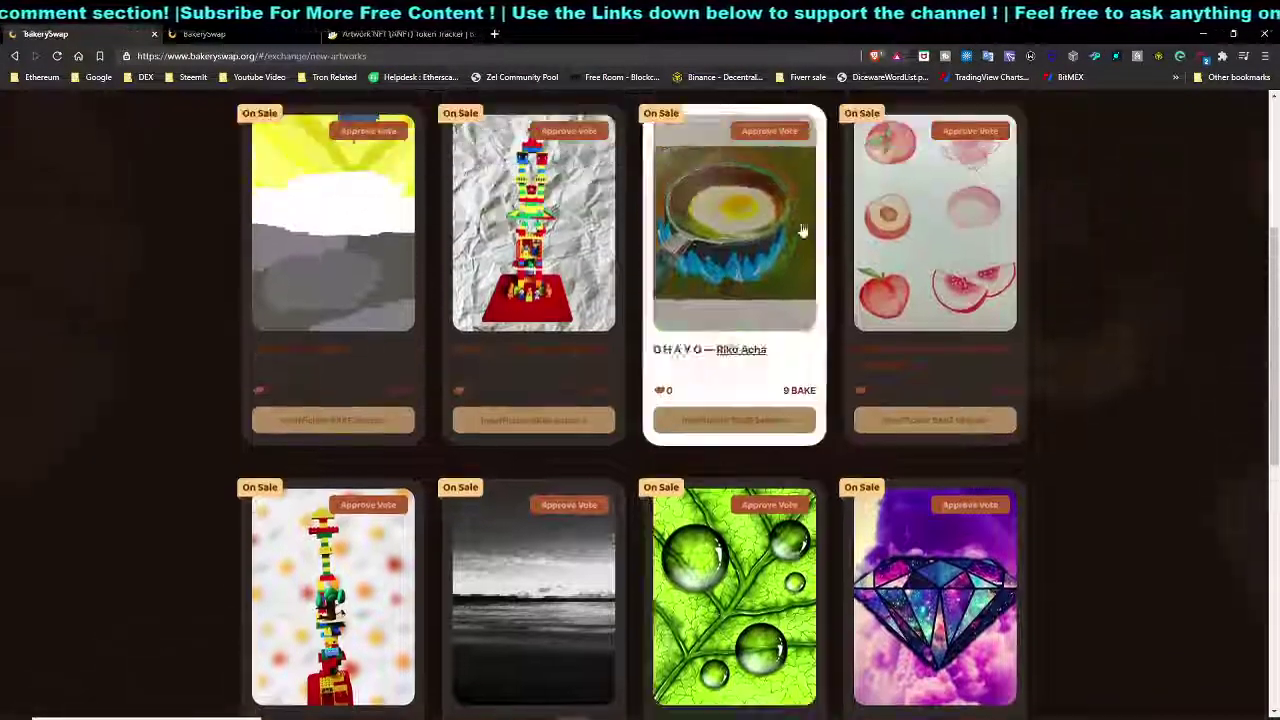
scroll(894, 400, up, 2)
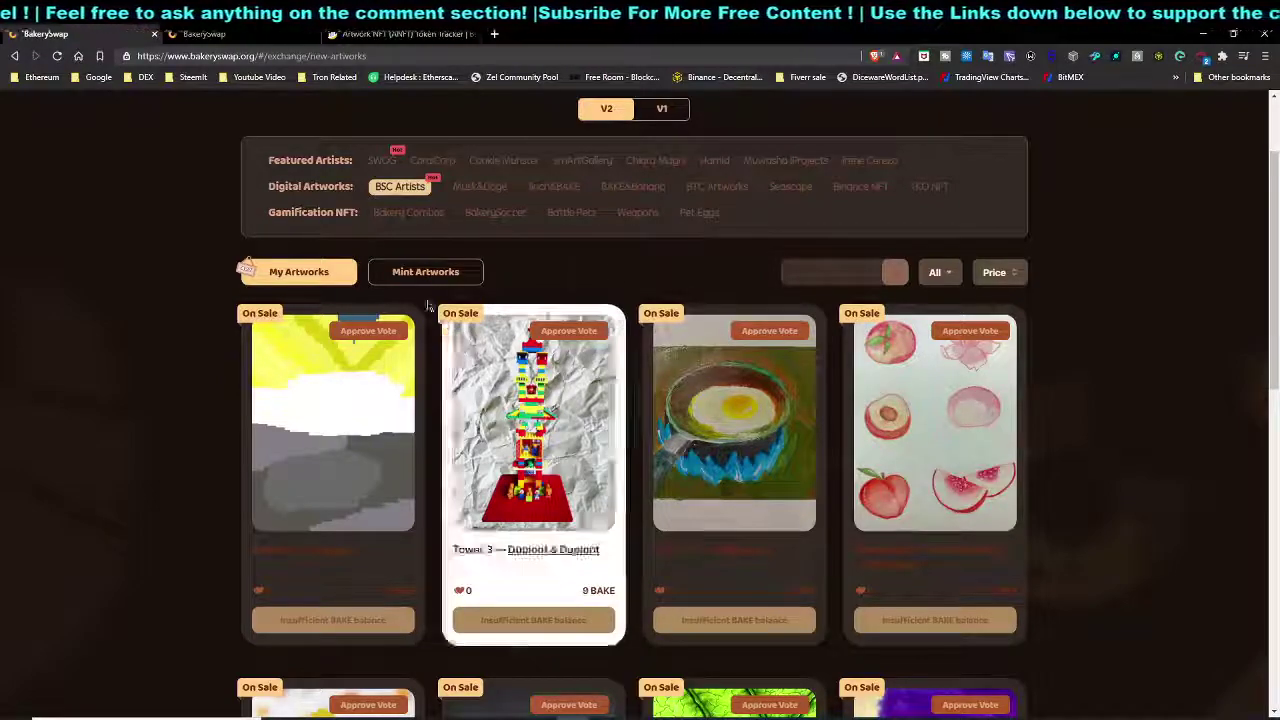
Switch to BscScan to recheck the minted Artwork NFT's token page, and return to the BakerySwap listings.
click(395, 33)
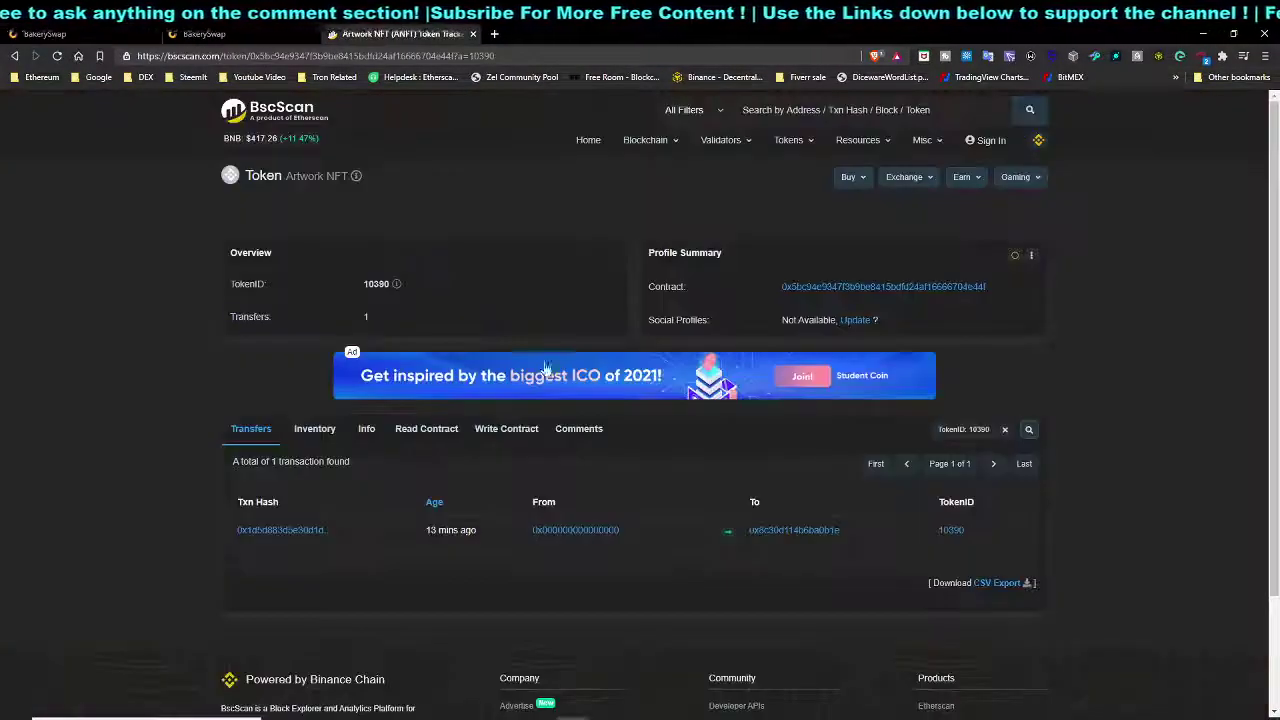
key(ctrl+1)
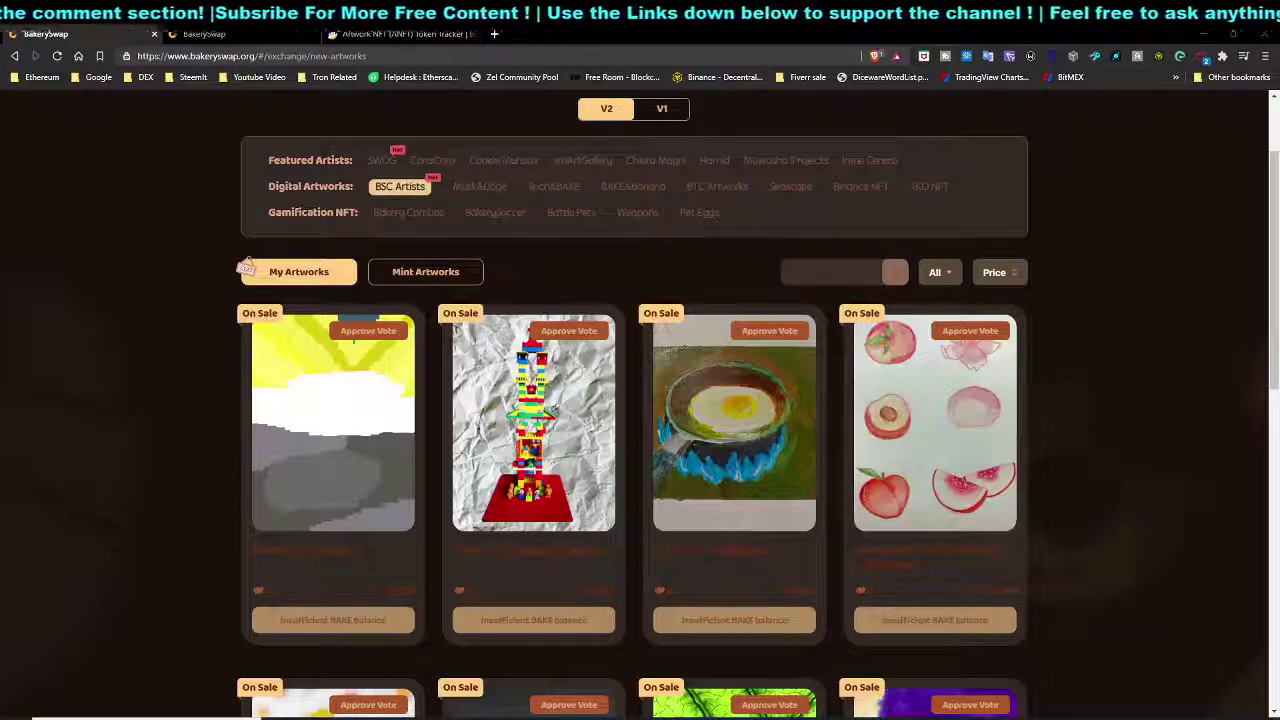
scroll(490, 192, up, 1)
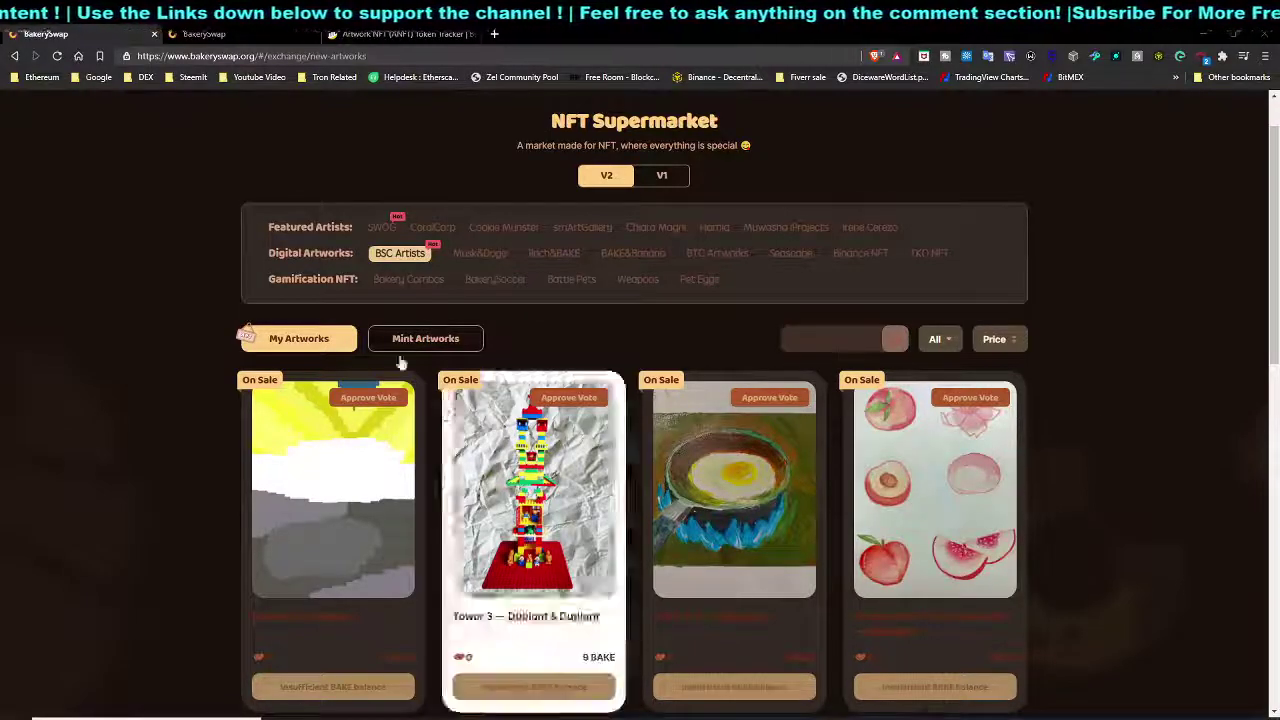
Go to My Artworks, show the pending artworks, and open the details of the I Love BNB artwork.
click(292, 345)
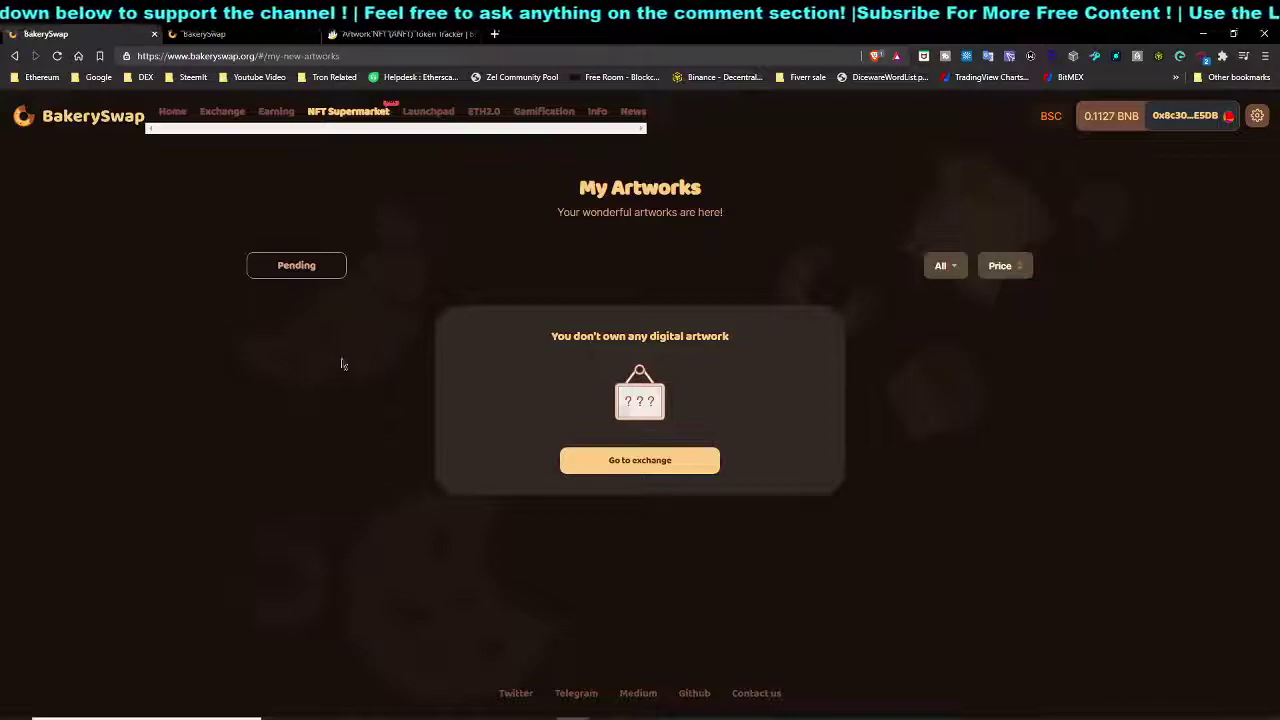
click(312, 272)
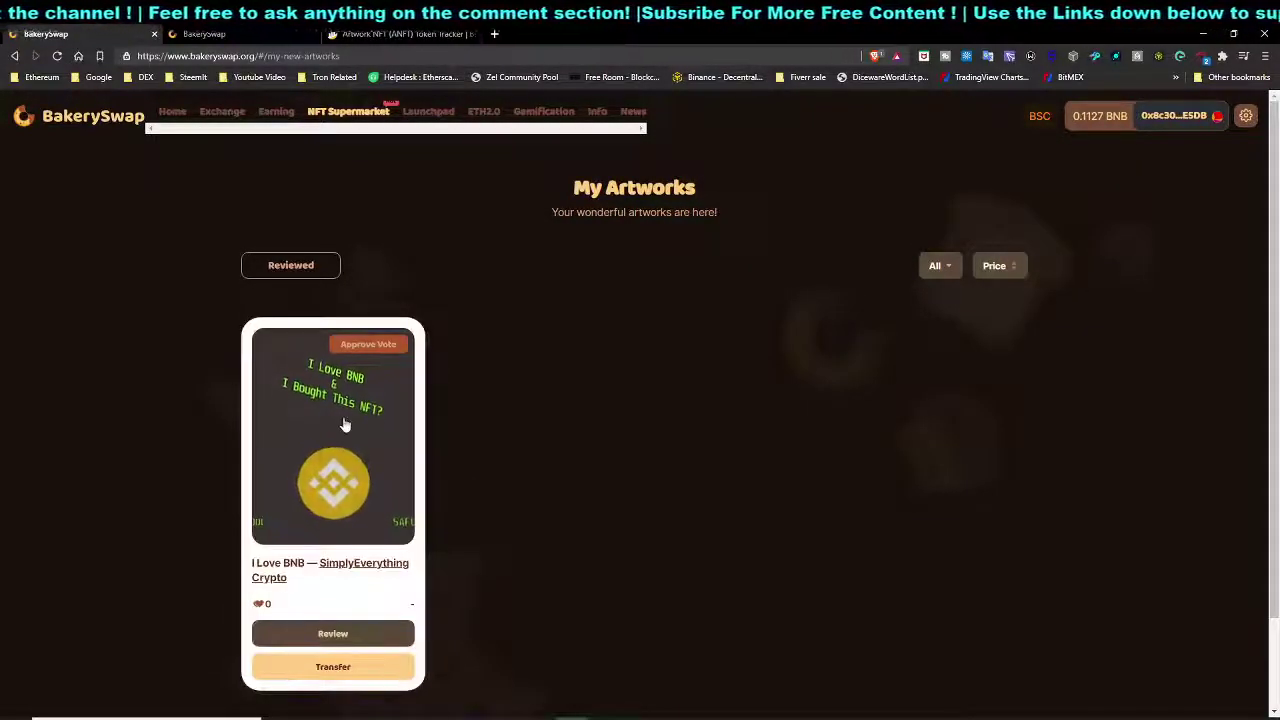
click(290, 430)
Examine the I Love BNB artwork's review status, title, description, contract and token IDs, and bidding and trading history.
scroll(789, 445, down, 3)
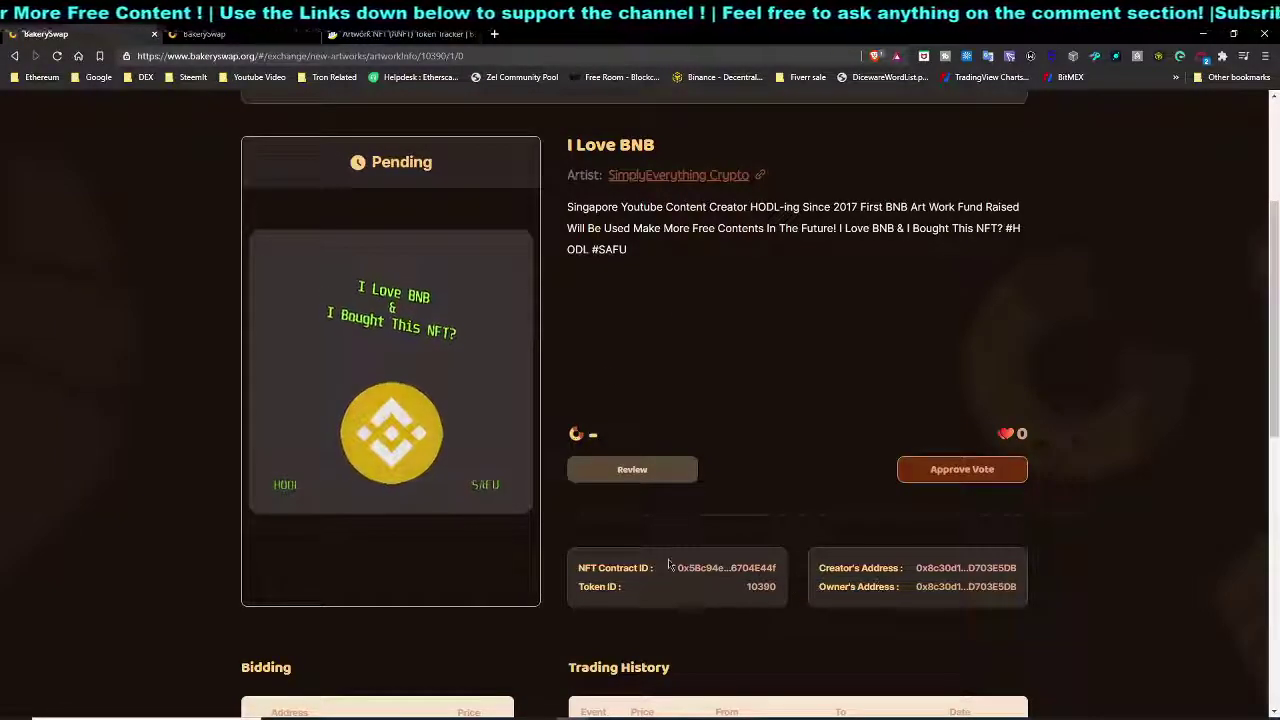
scroll(903, 568, down, 3)
scroll(605, 411, up, 4)
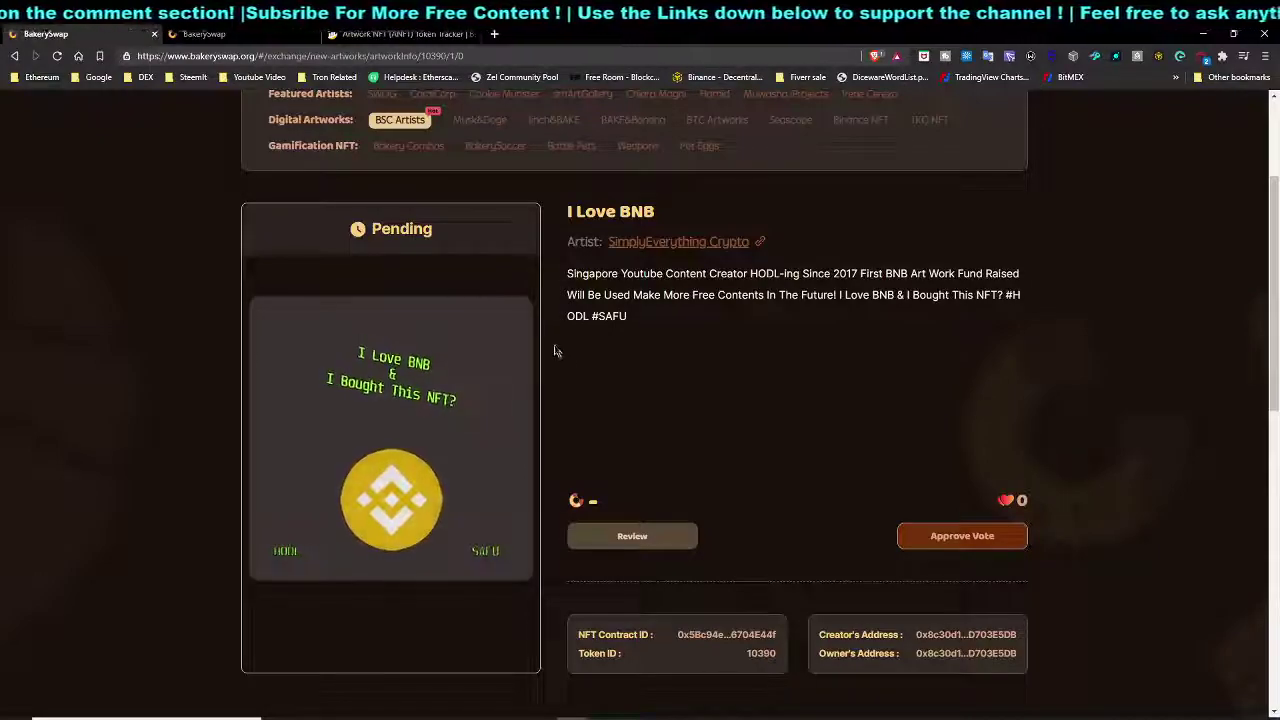
drag(372, 226, 443, 240)
click(712, 270)
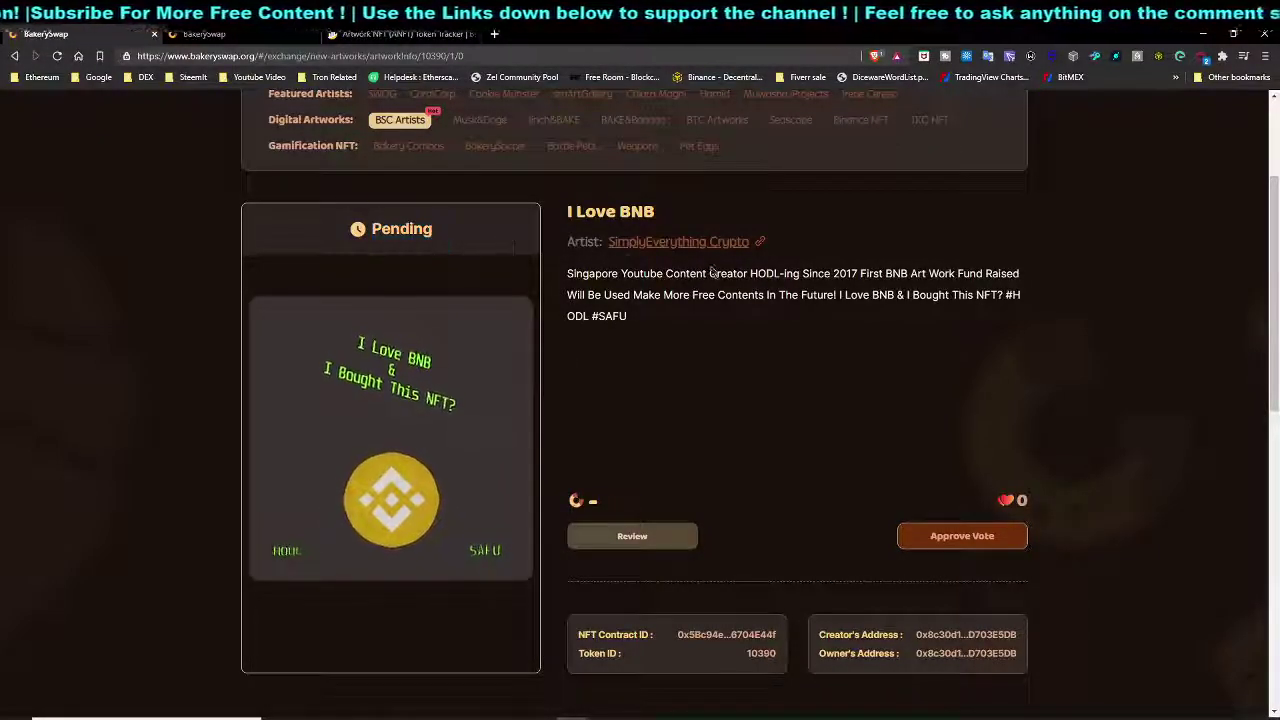
scroll(578, 290, up, 1)
drag(566, 284, 660, 288)
click(663, 298)
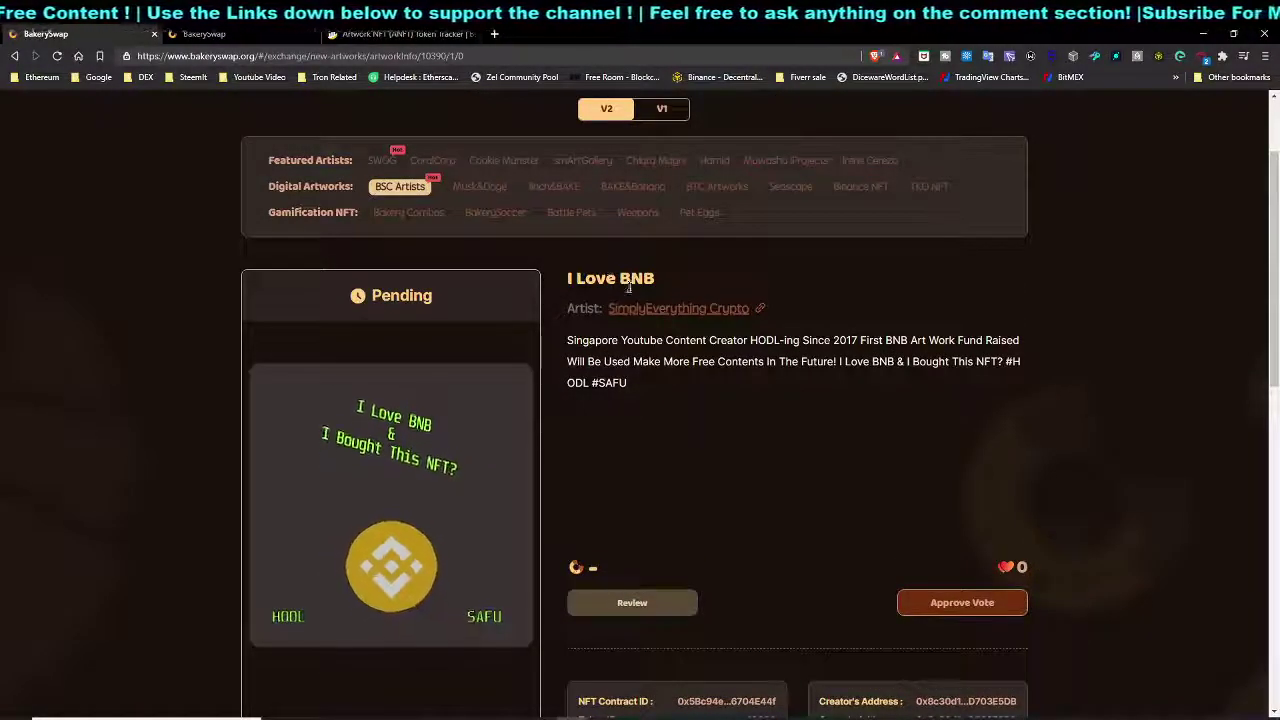
Open the artist's profile from the I Love BNB details, check its Collected and Created artworks, and go back to the artwork.
right_click(700, 310)
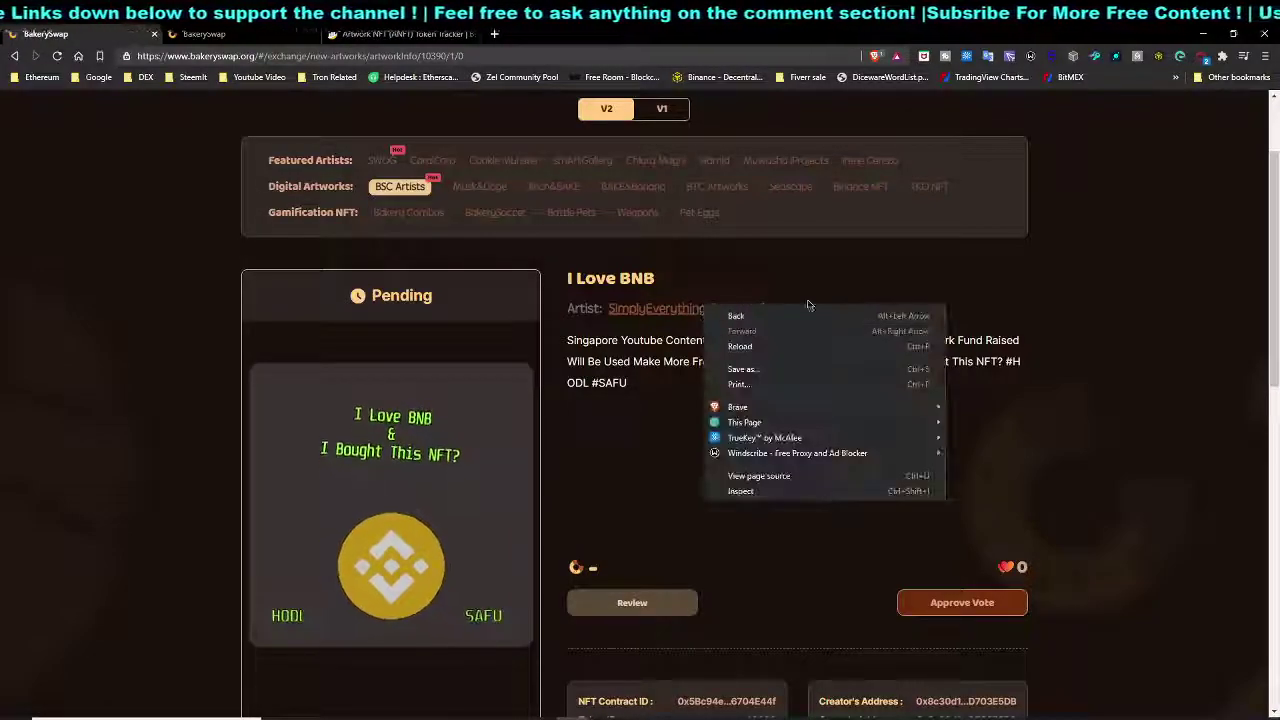
click(703, 309)
click(711, 315)
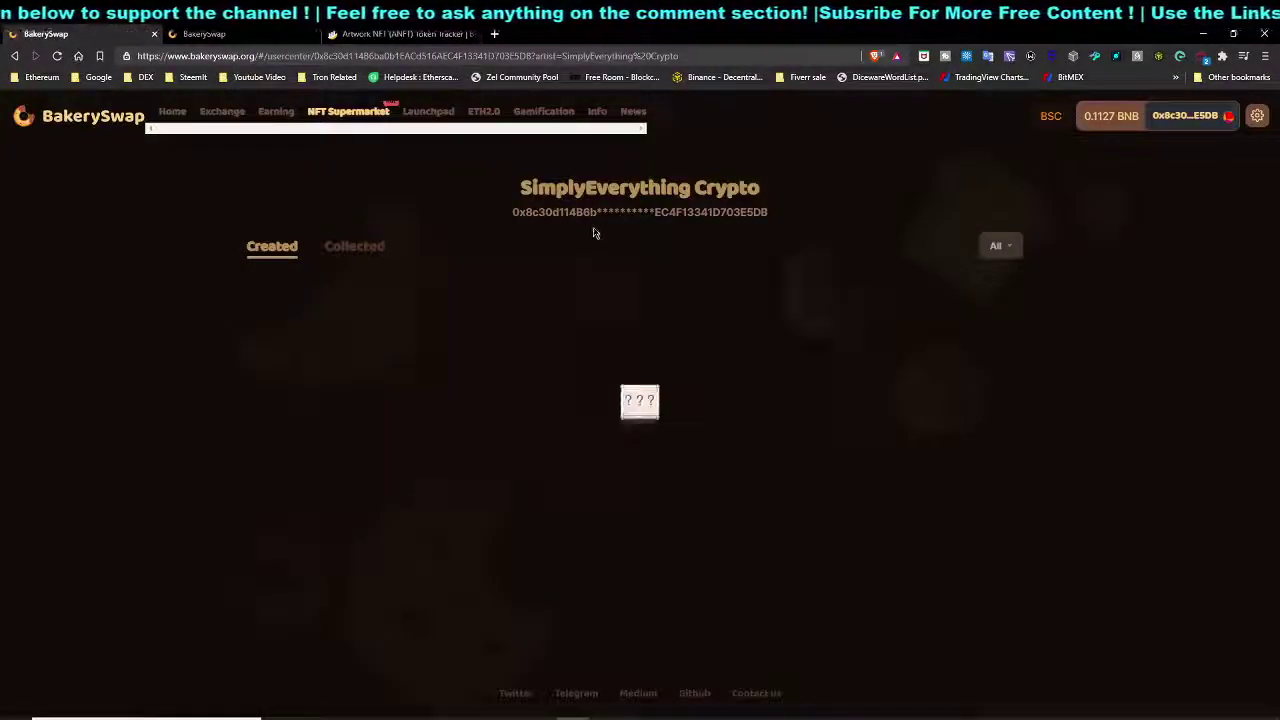
click(14, 55)
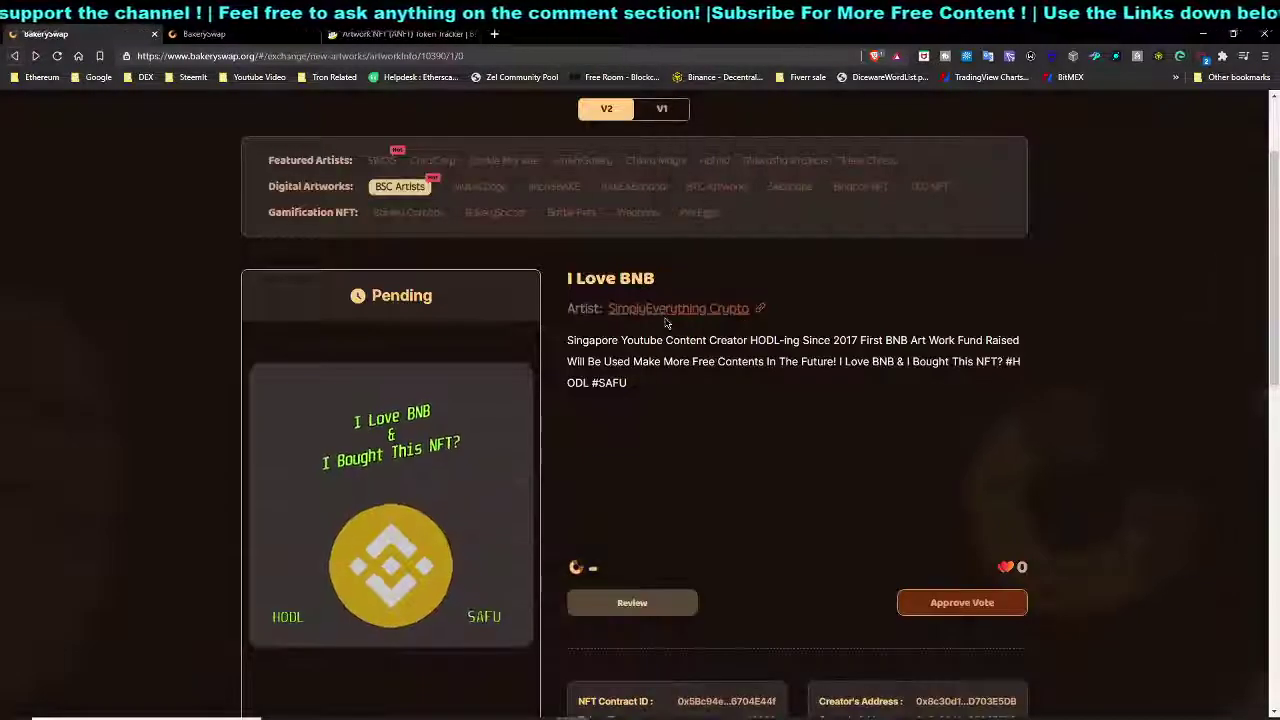
click(640, 306)
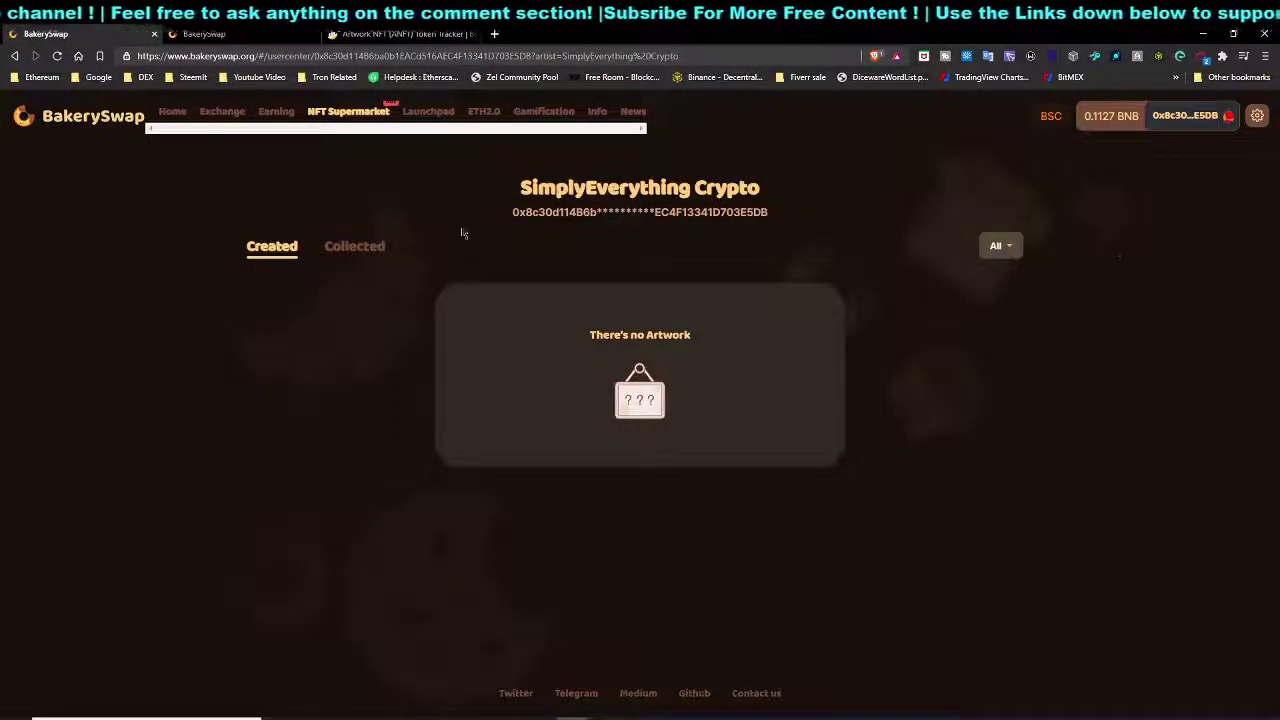
click(354, 245)
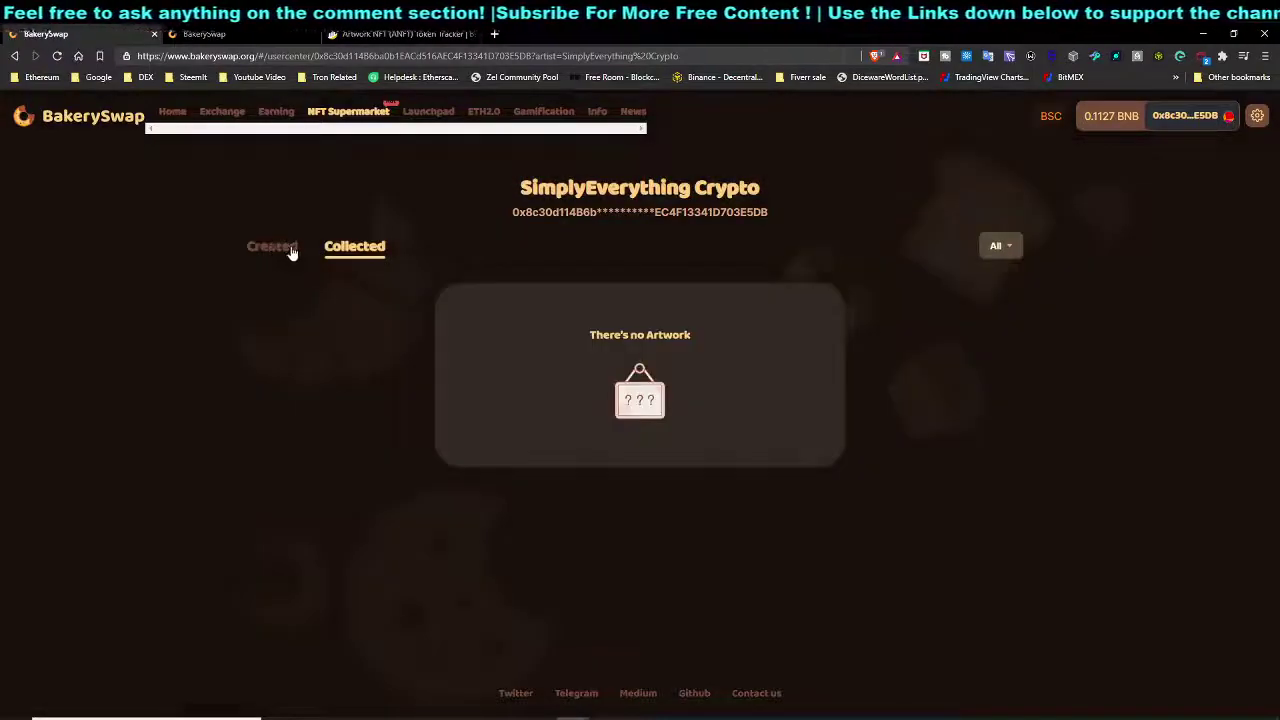
click(285, 248)
click(14, 55)
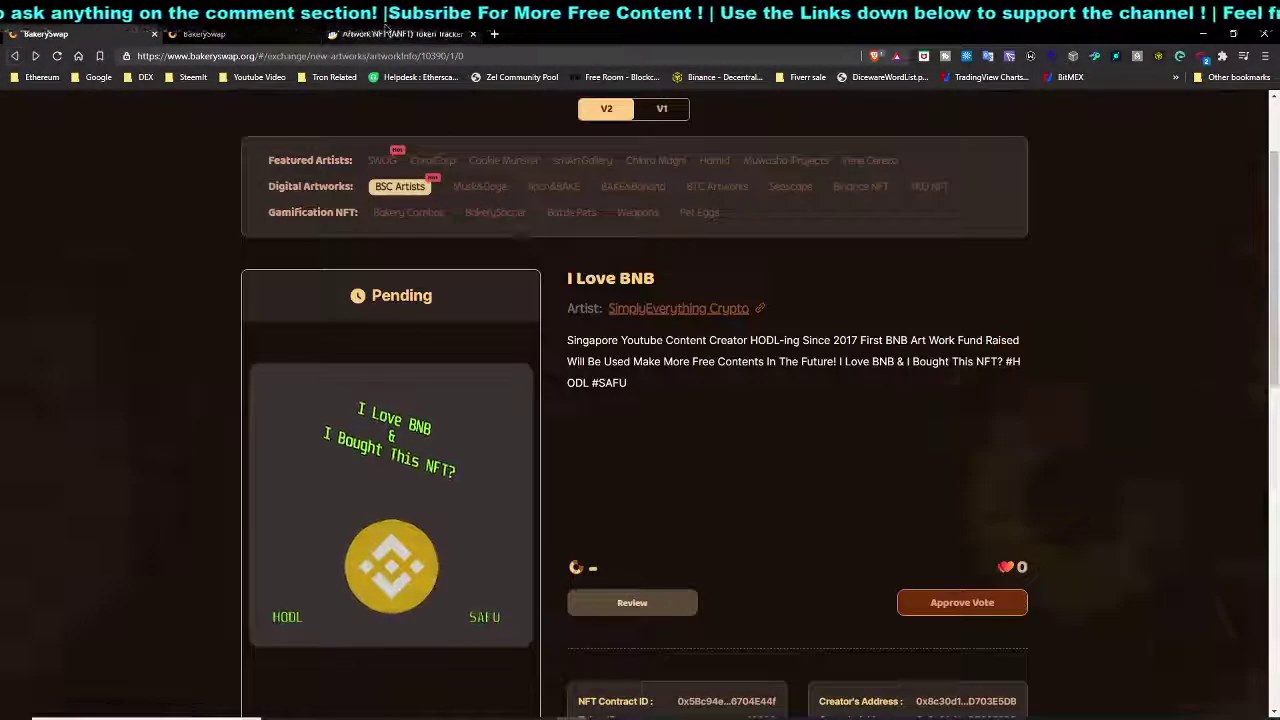
Switch to BscScan, open the receiving wallet's address page, list its token holdings, and open the Pancake Bunnies token.
key(ctrl+3)
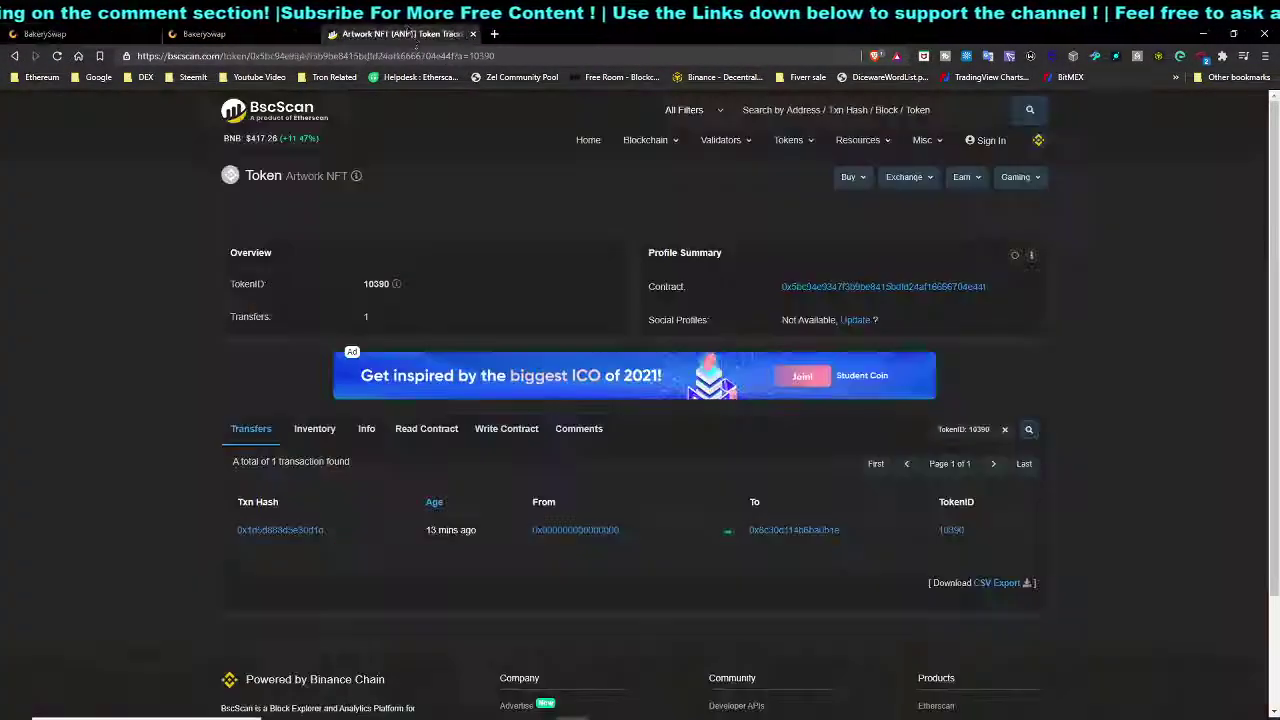
click(808, 531)
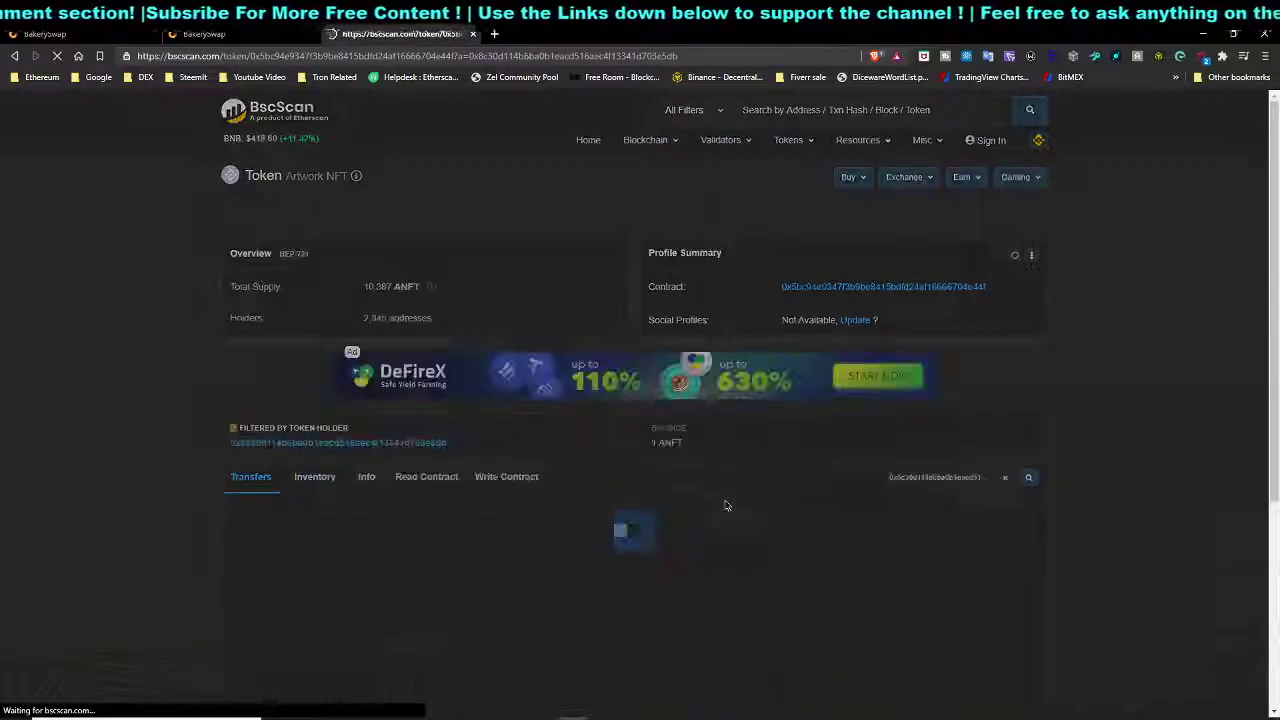
click(383, 446)
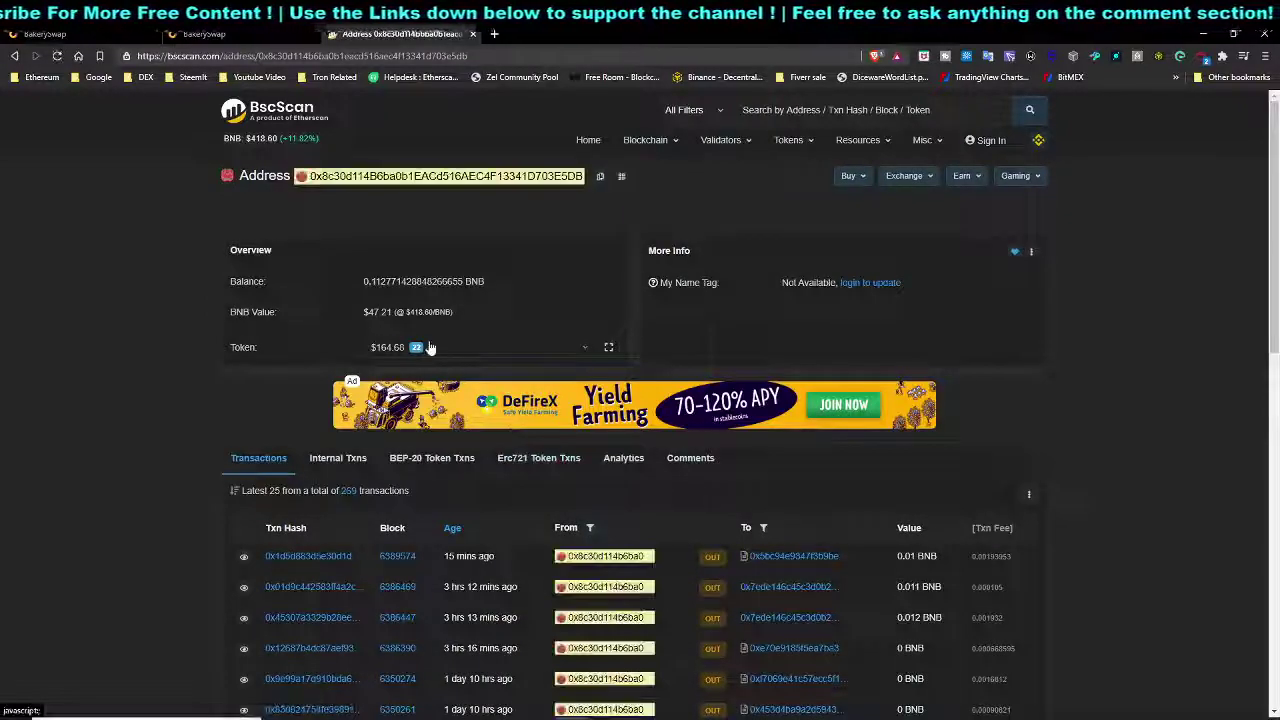
click(480, 347)
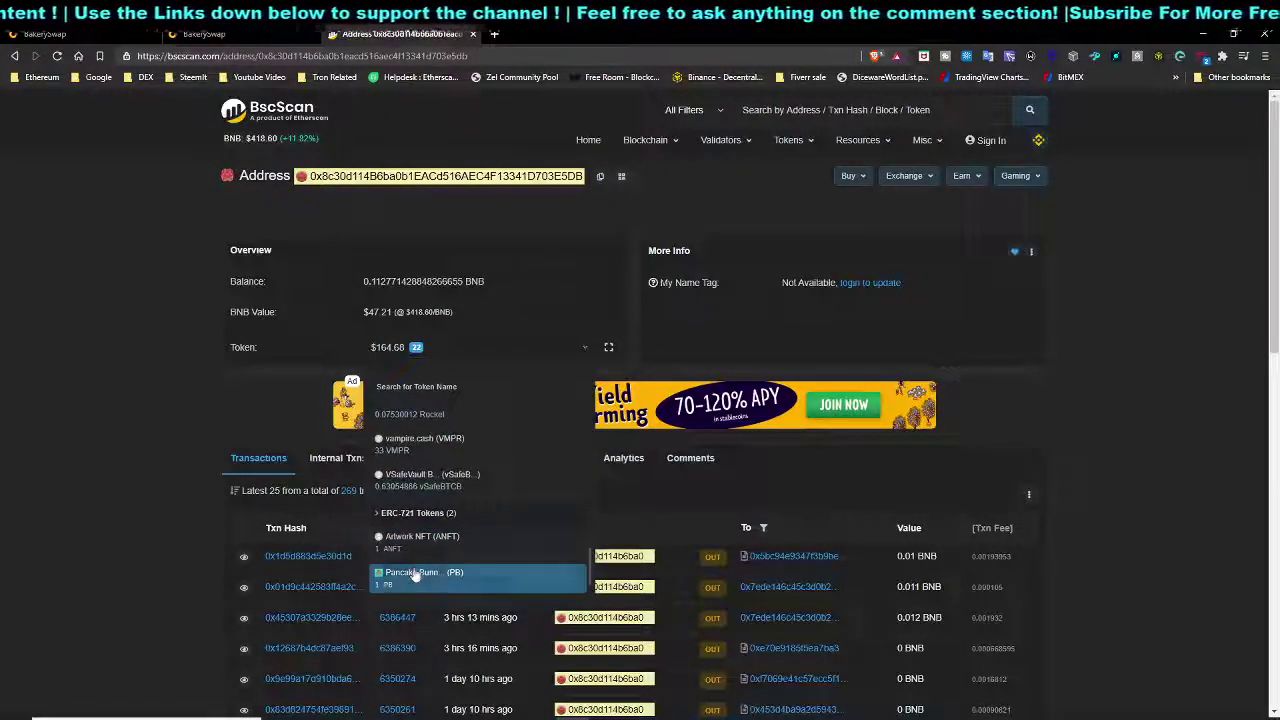
click(470, 576)
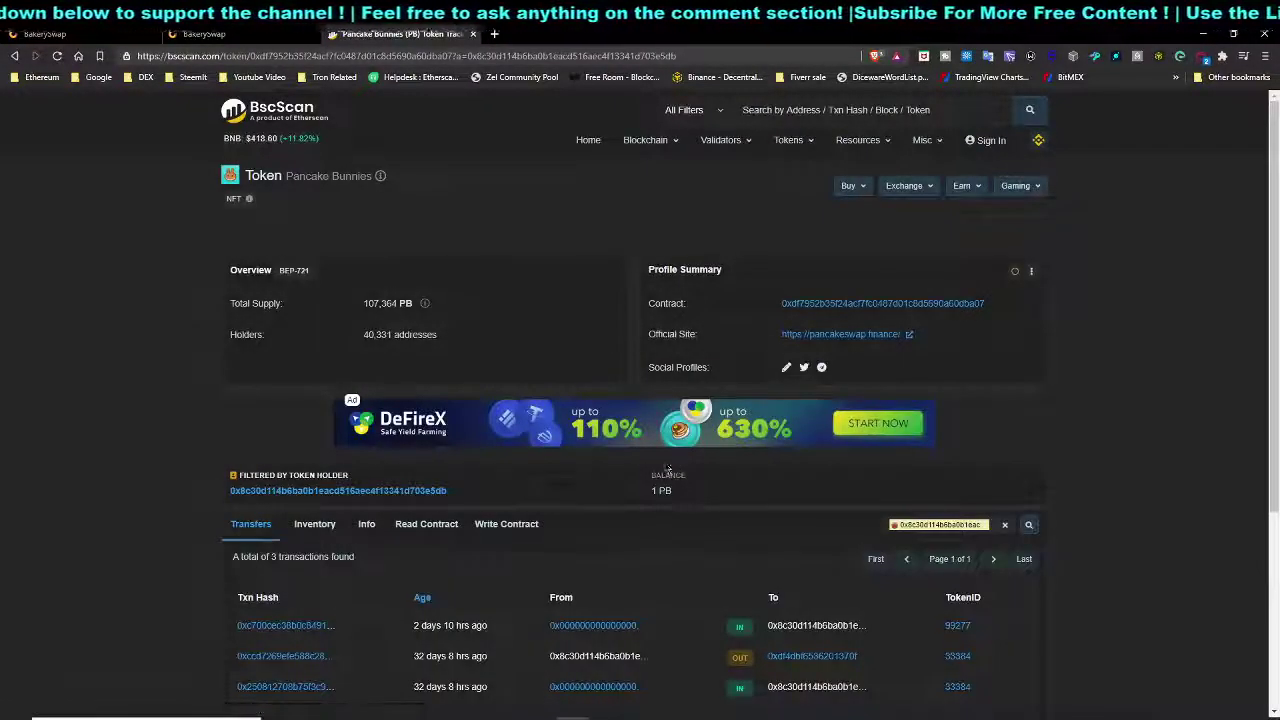
Switch back to BakerySwap and review the I Love BNB artwork's page and the NFT Supermarket categories above it.
key(ctrl+1)
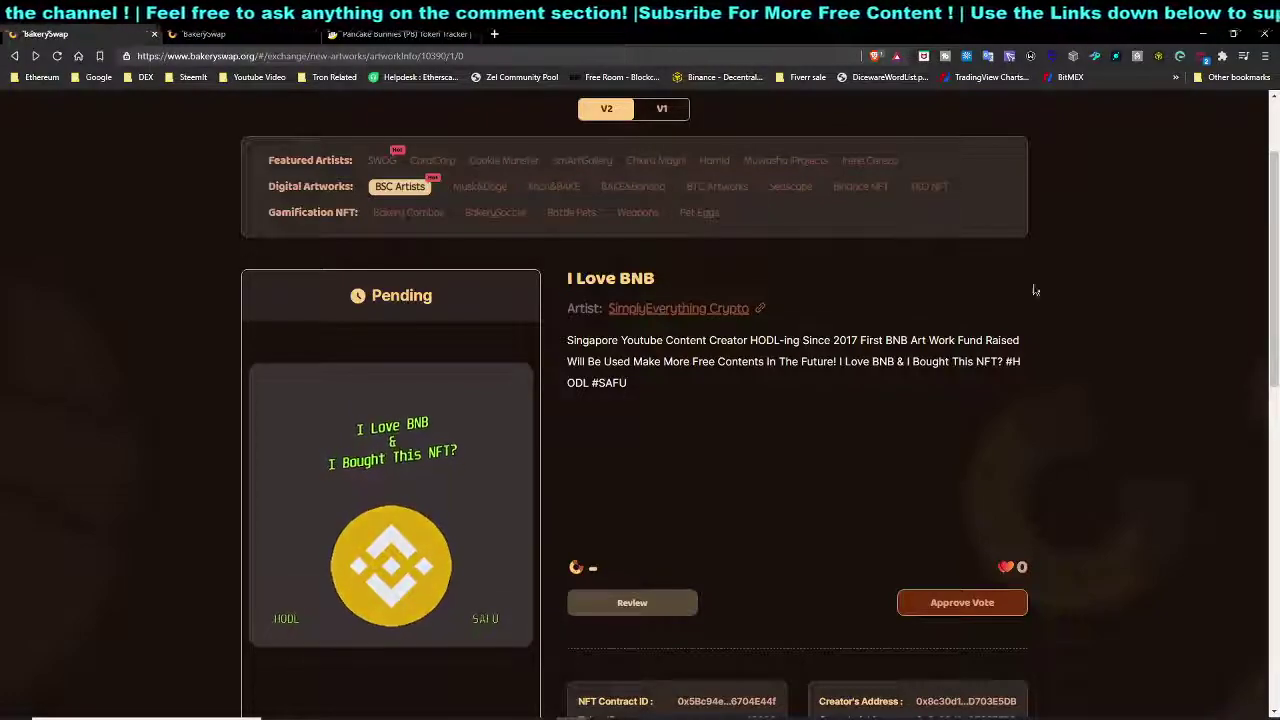
scroll(432, 392, up, 2)
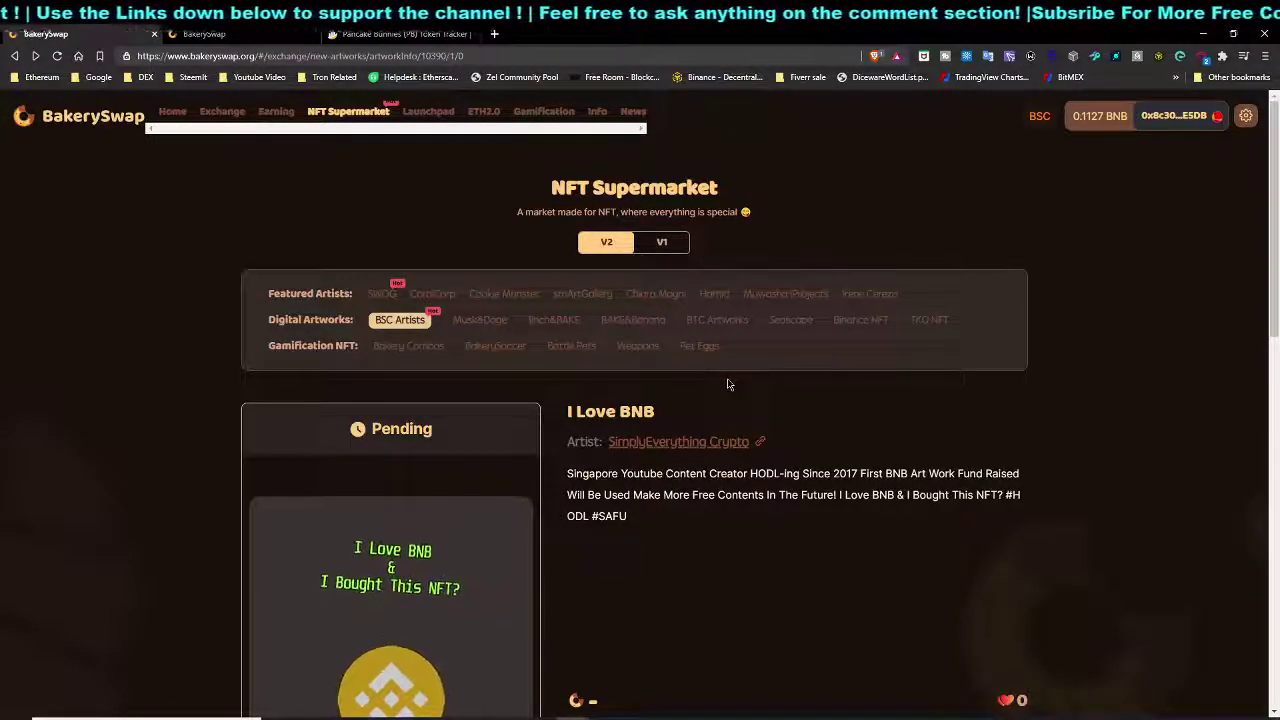
scroll(578, 454, down, 2)
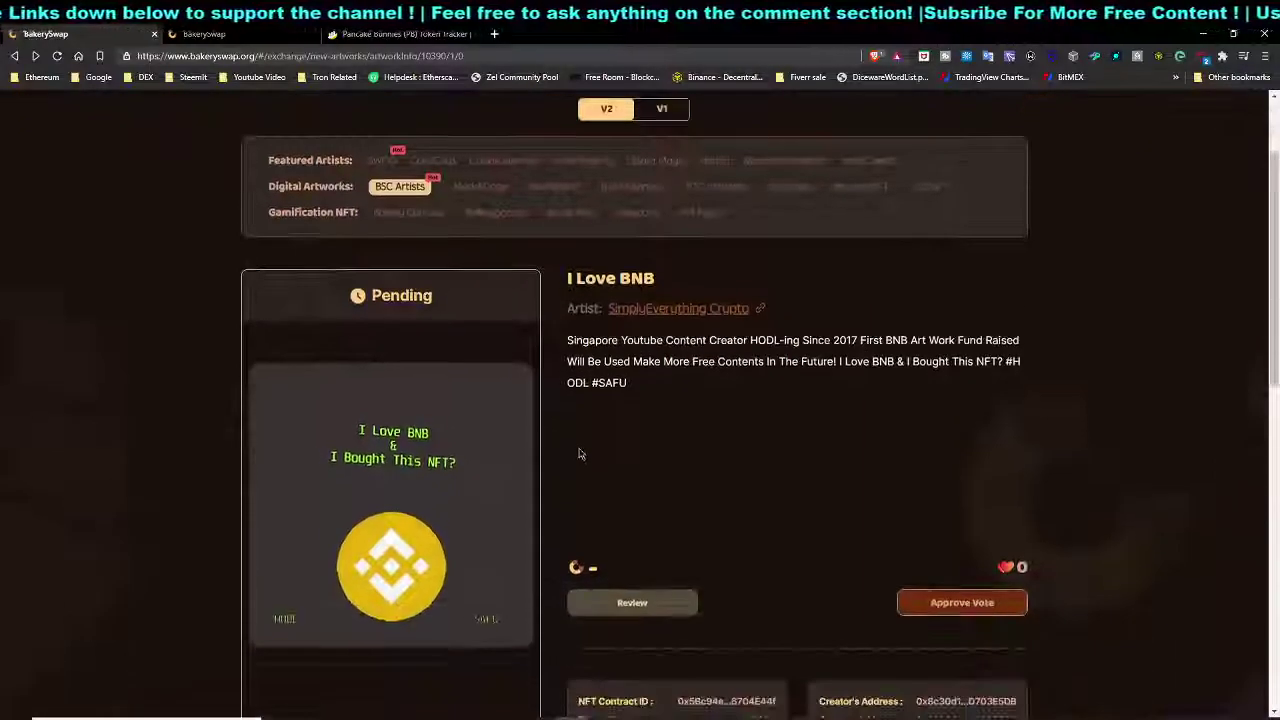
scroll(578, 454, up, 2)
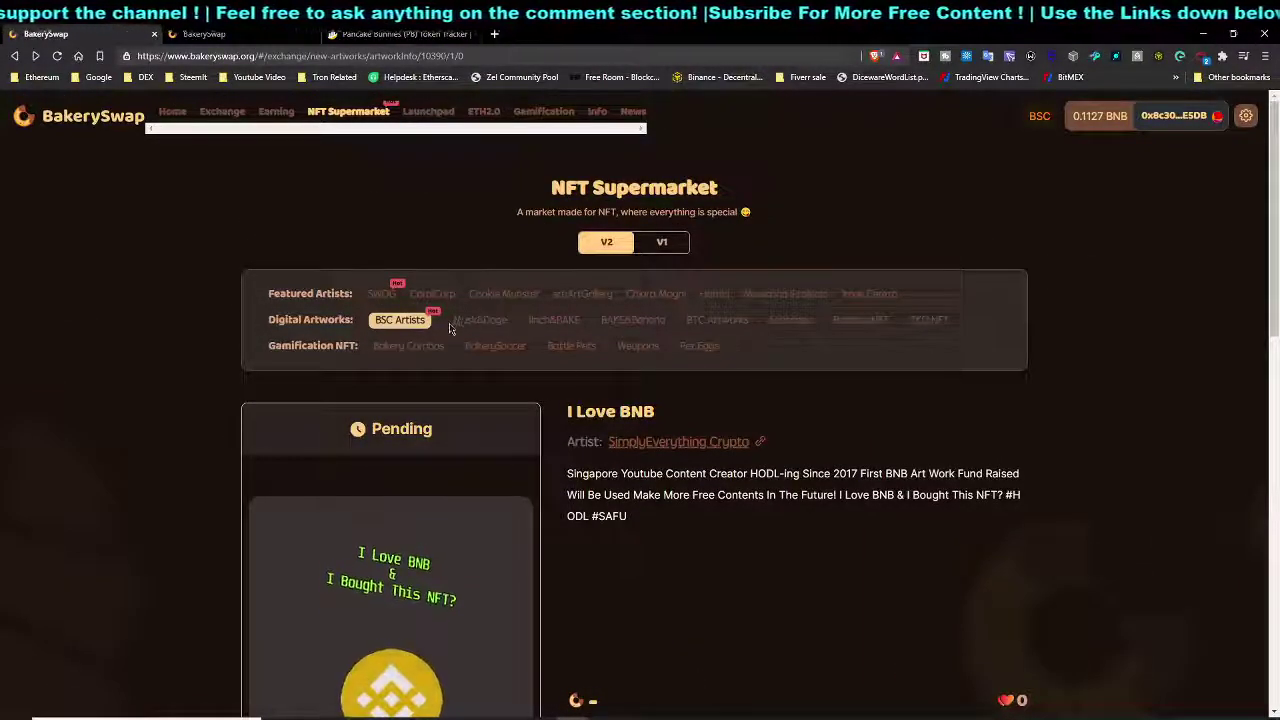
Return to the BSC Artists category and browse its listings through pages 2 and 3.
click(405, 322)
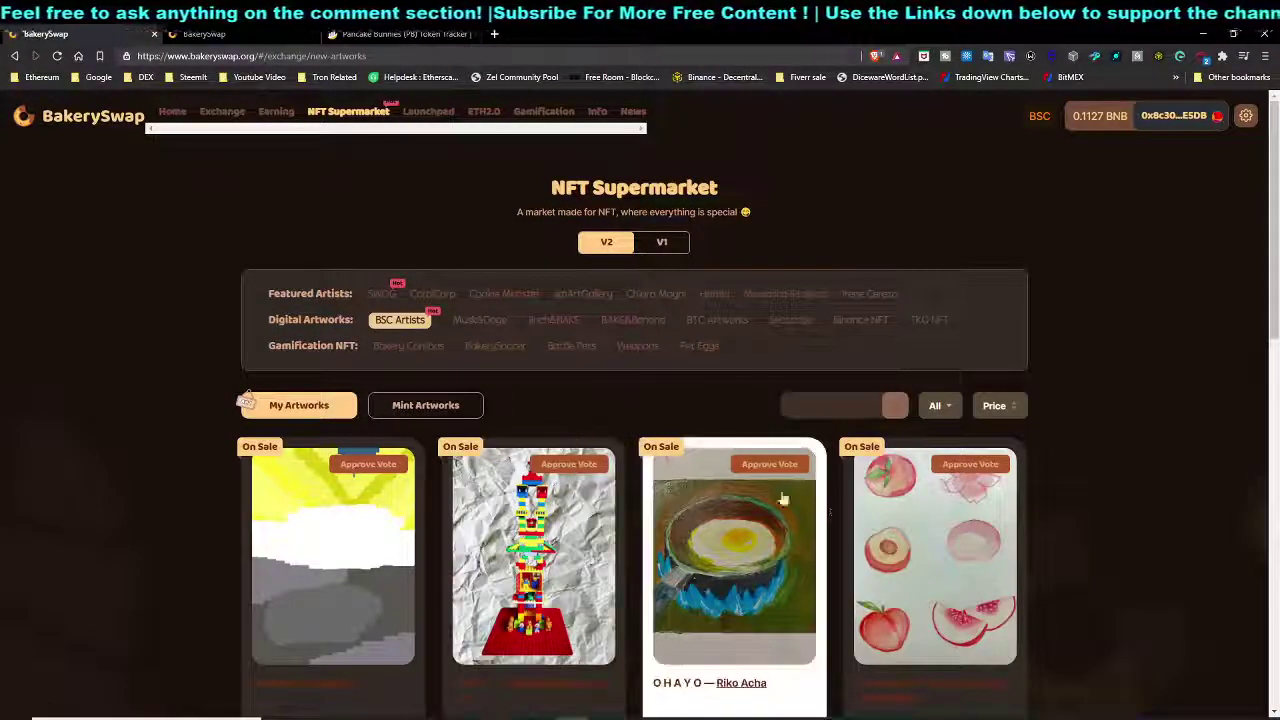
scroll(886, 434, down, 10)
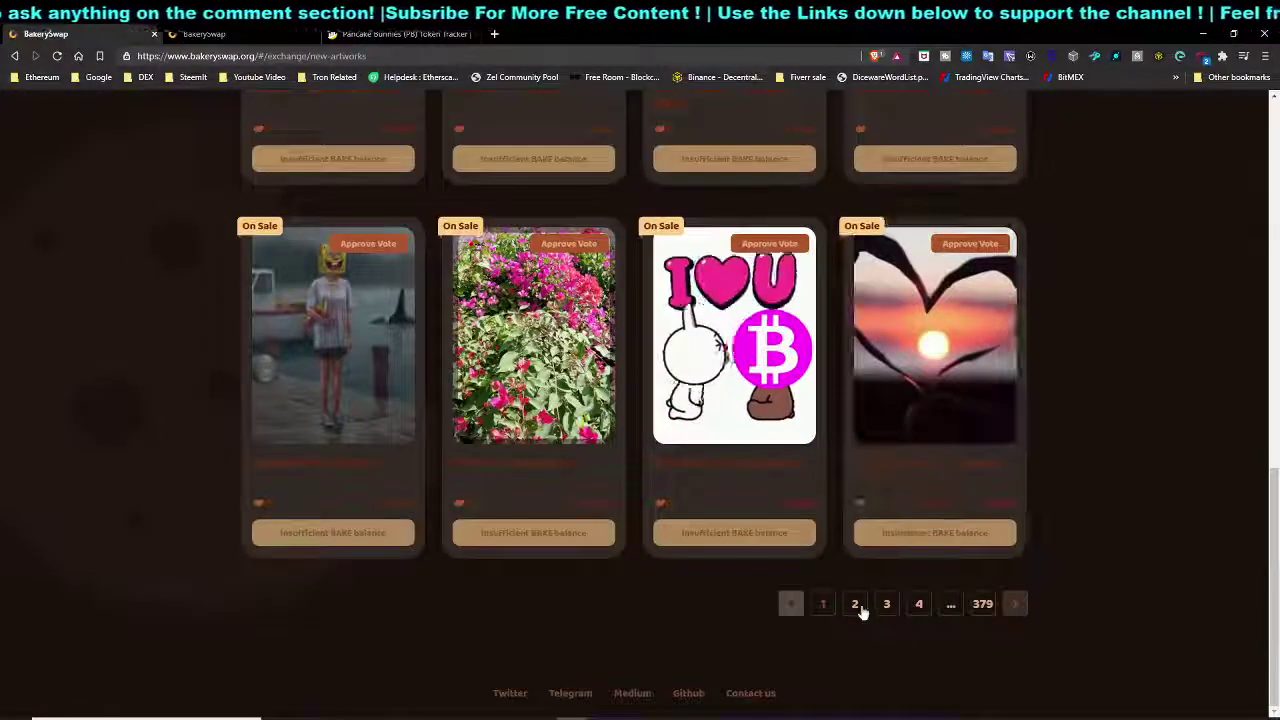
click(855, 604)
scroll(987, 467, up, 10)
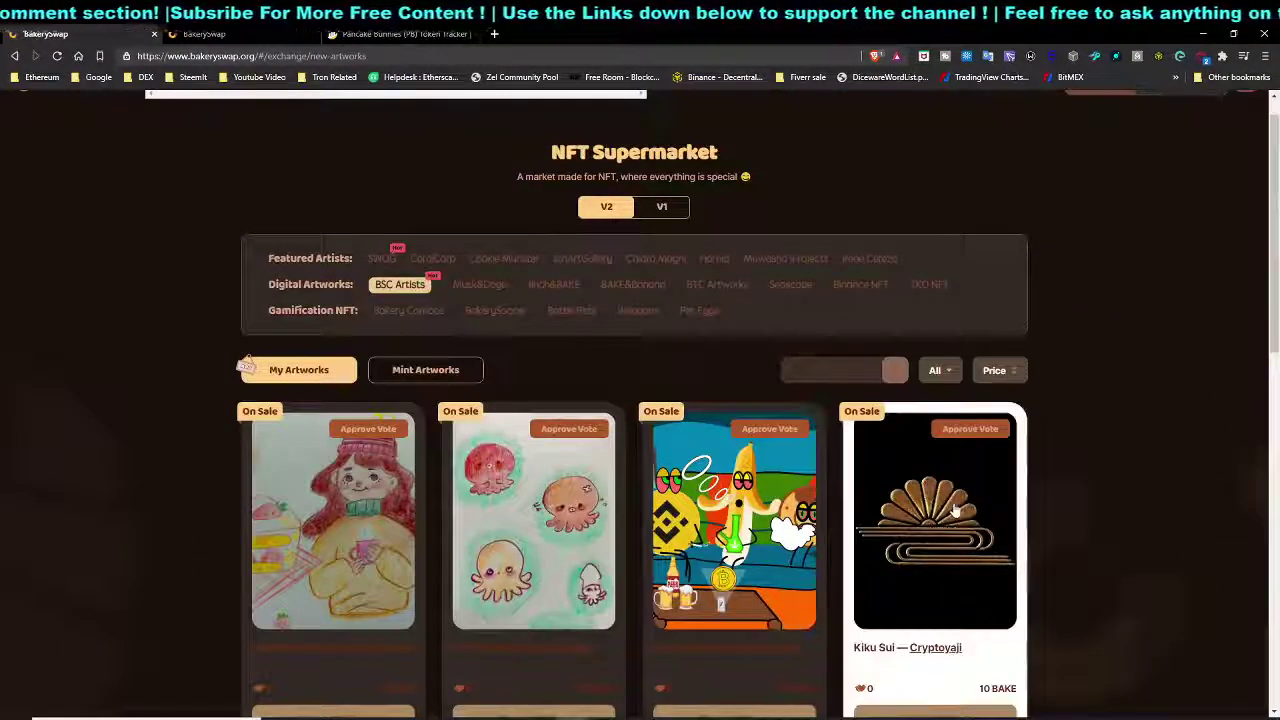
scroll(800, 420, down, 3)
scroll(802, 371, down, 6)
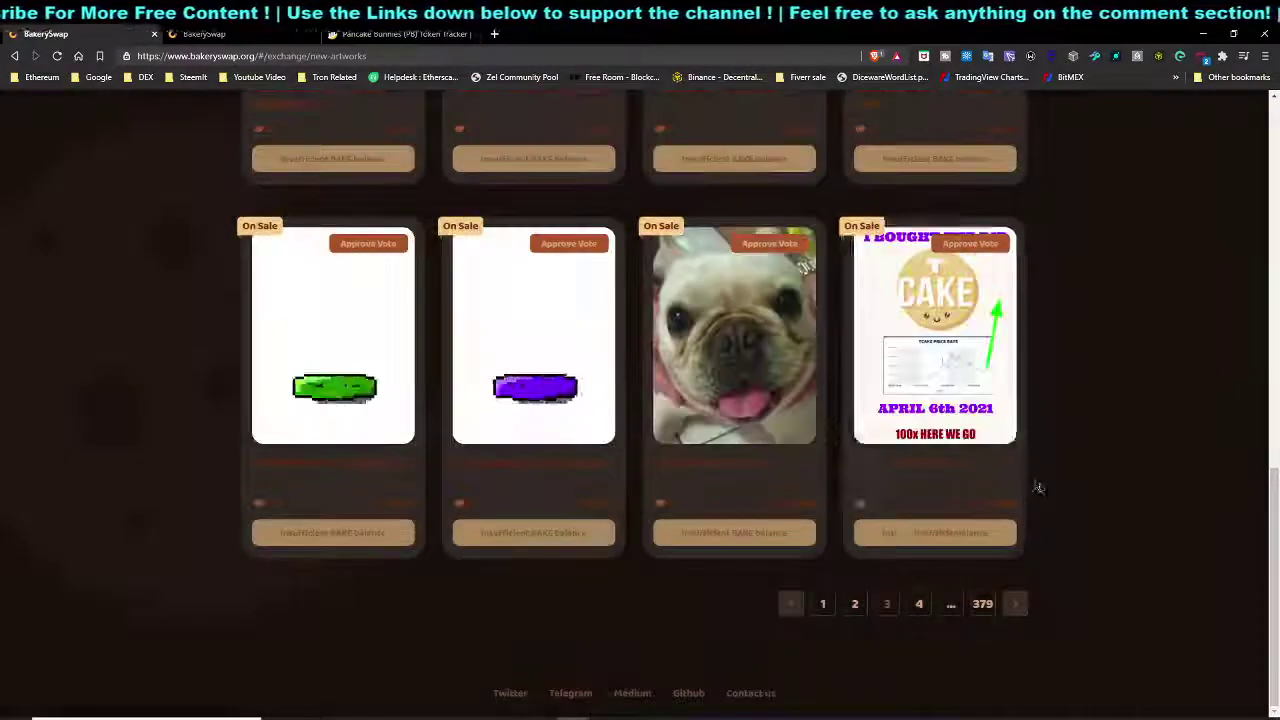
scroll(1038, 487, up, 6)
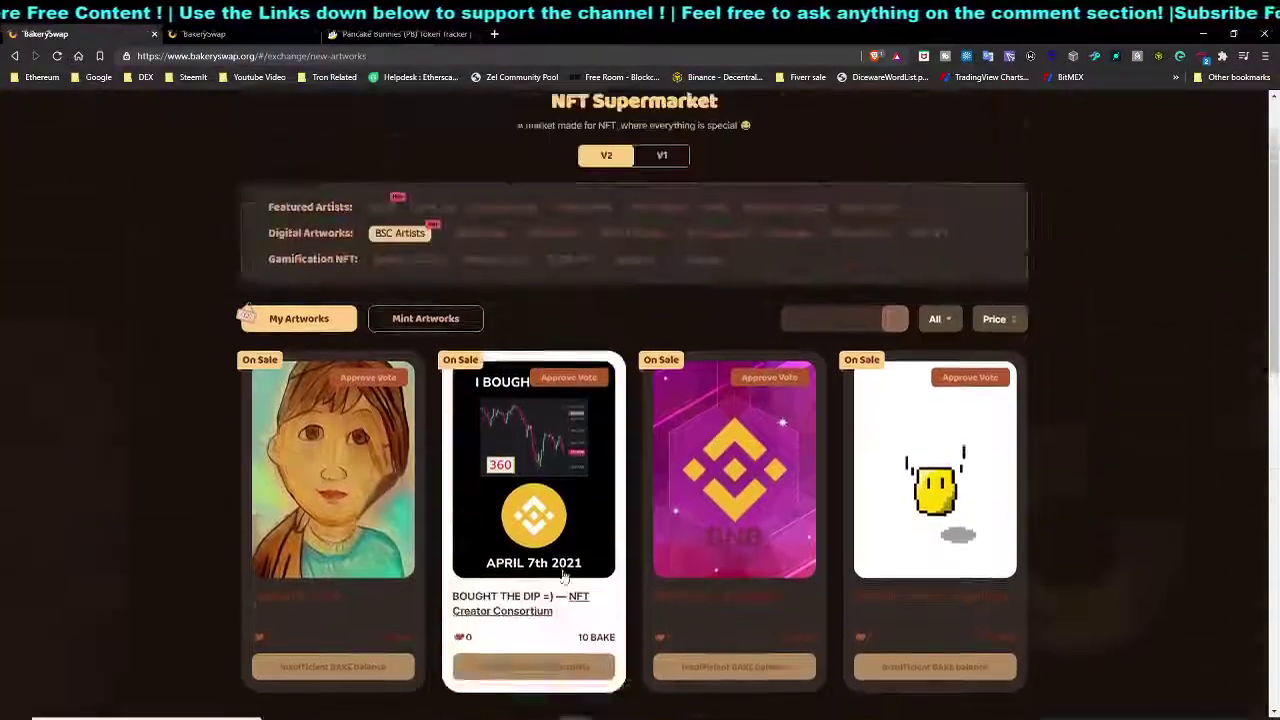
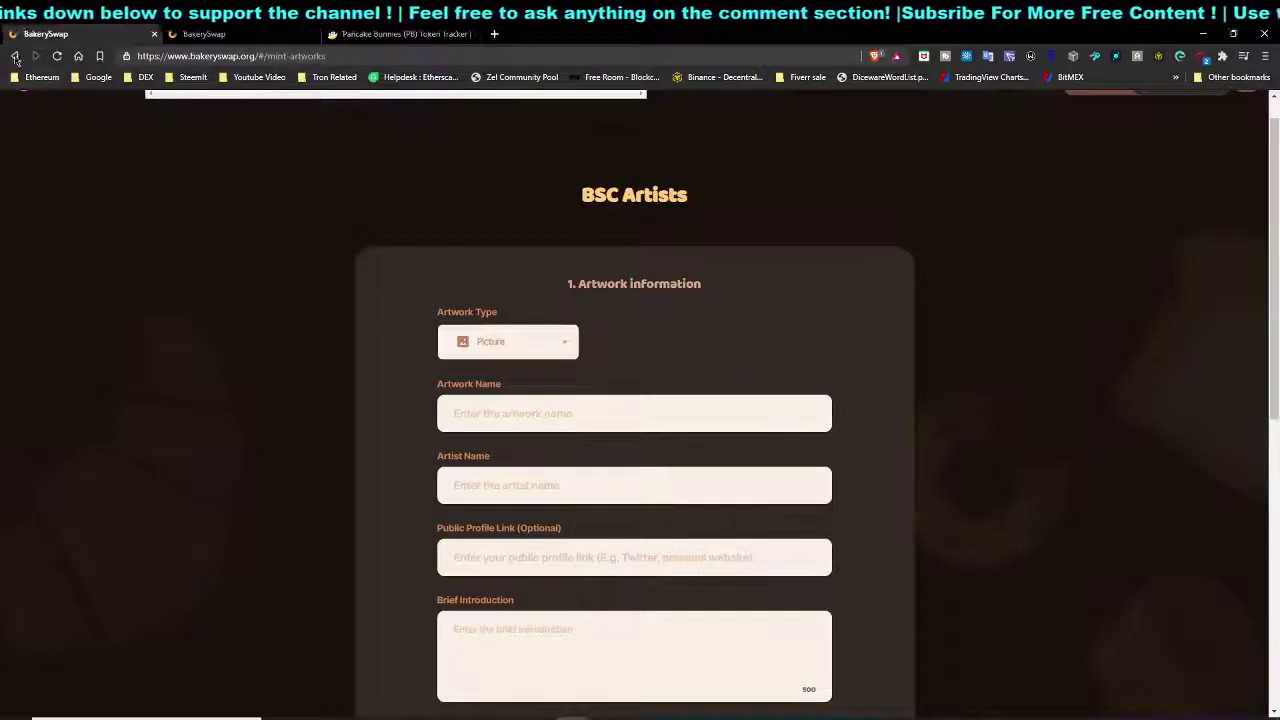
Leave the minting form, open My Artworks, and compare its Reviewed and Pending lists.
key(alt+Left)
click(326, 406)
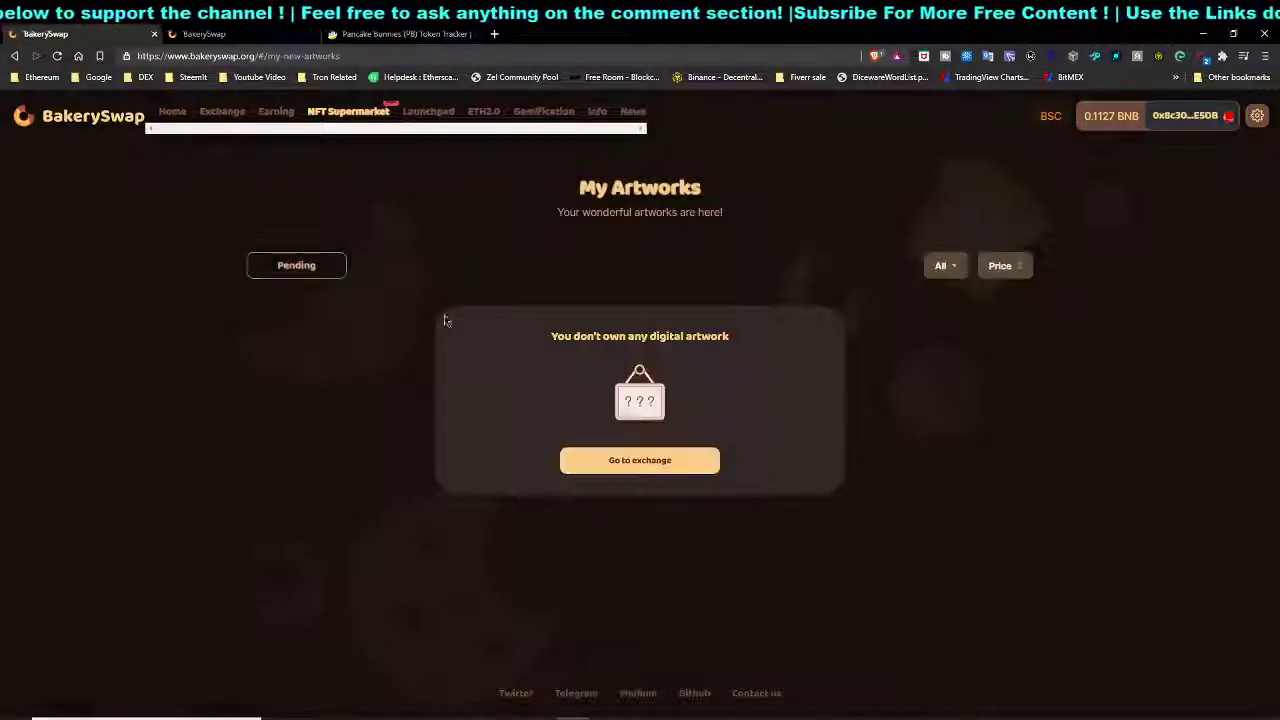
click(272, 270)
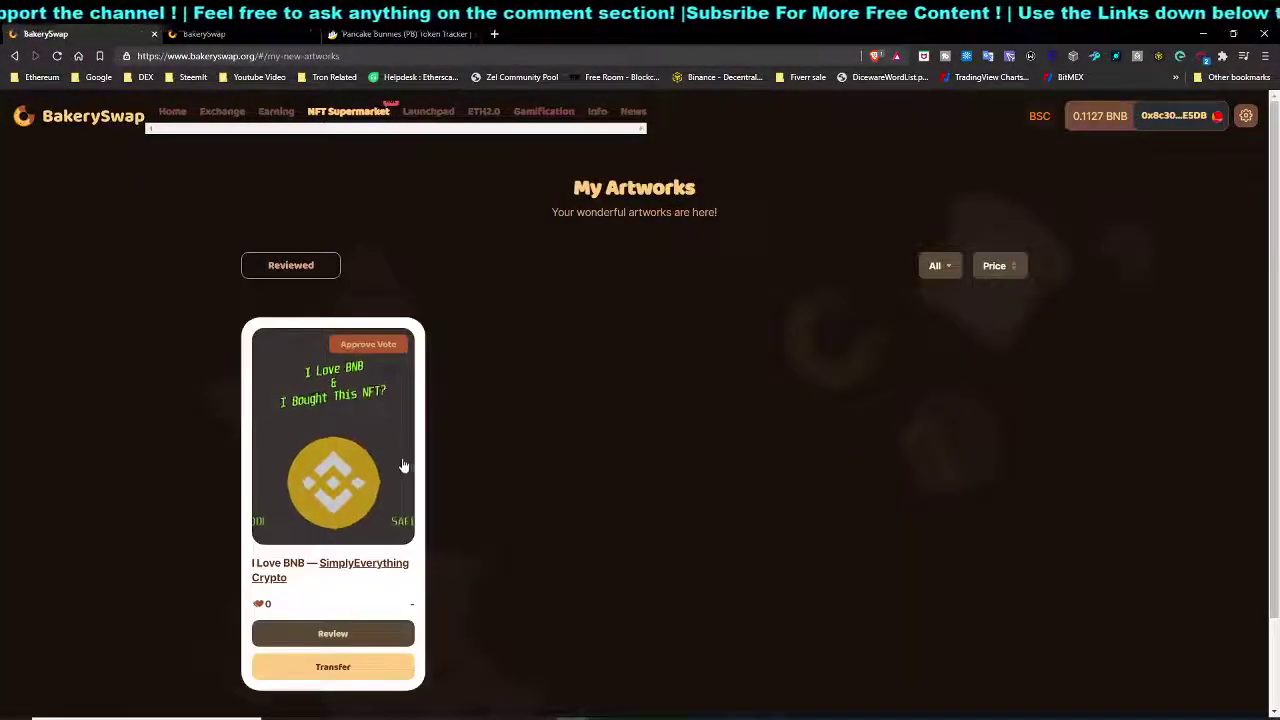
click(306, 267)
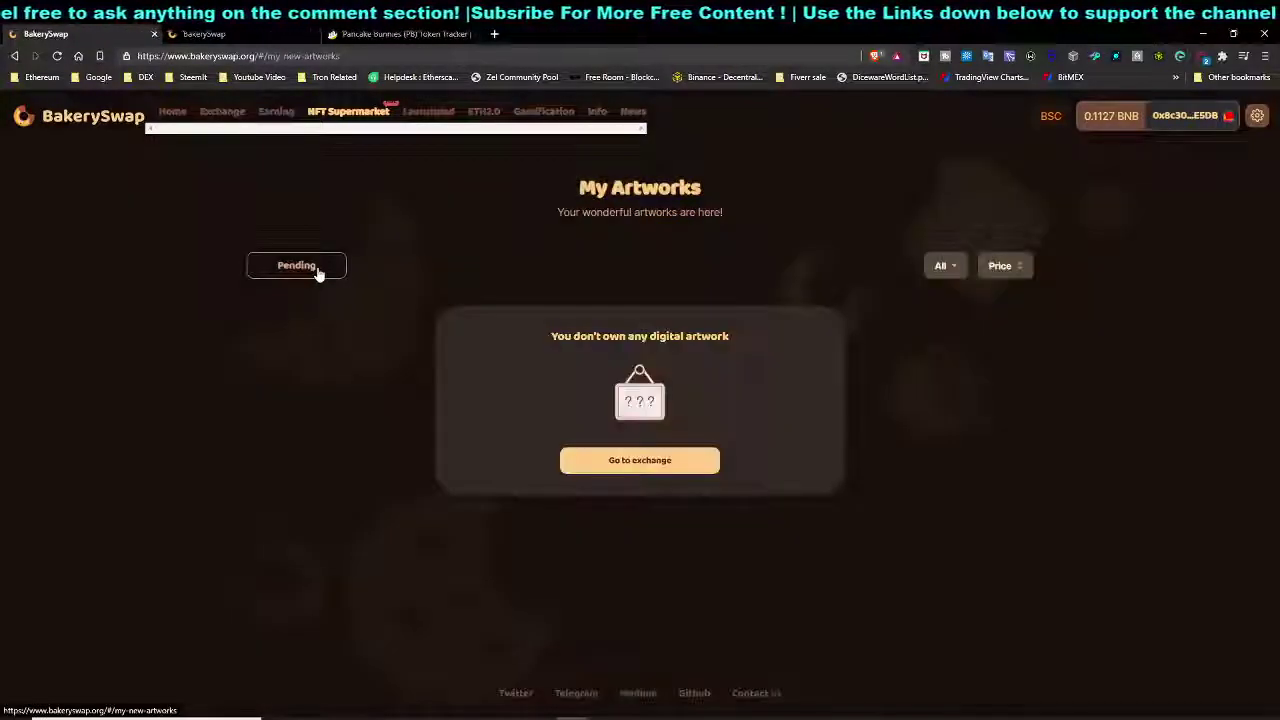
click(312, 268)
Open the pending I Love BNB artwork, view its image enlarged, and close the enlarged view.
click(369, 442)
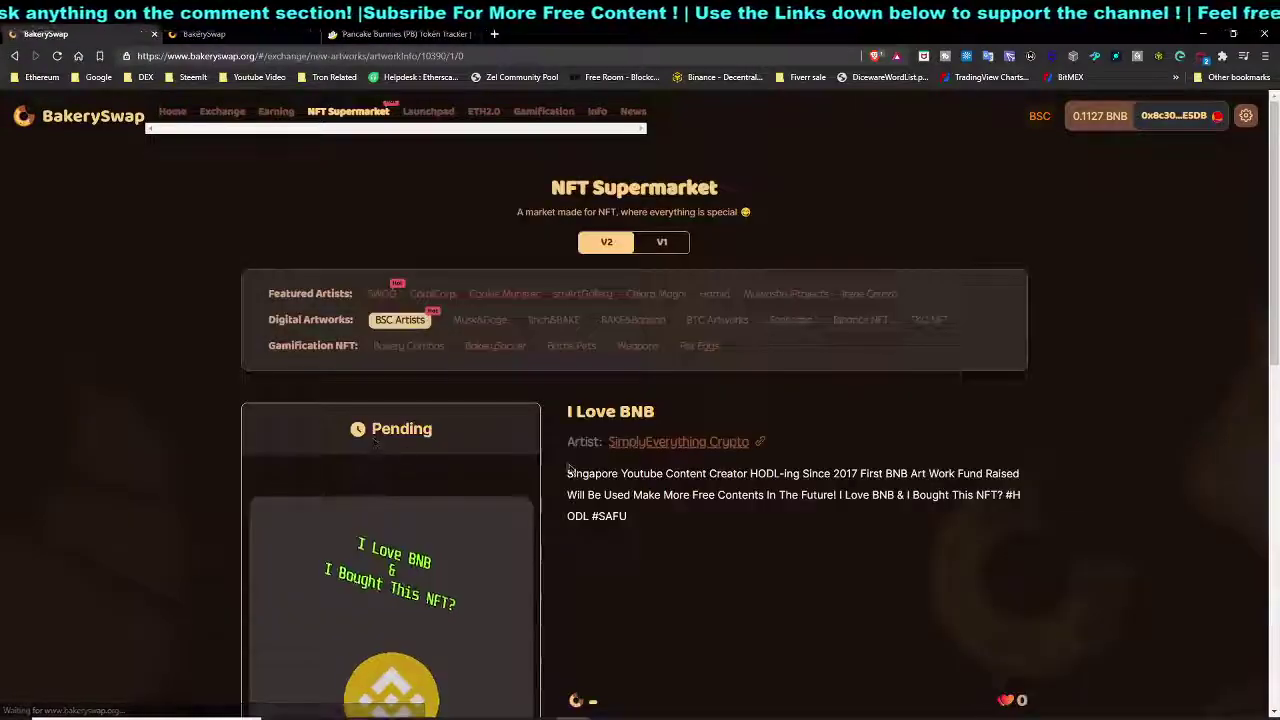
scroll(640, 400, down, 3)
click(380, 270)
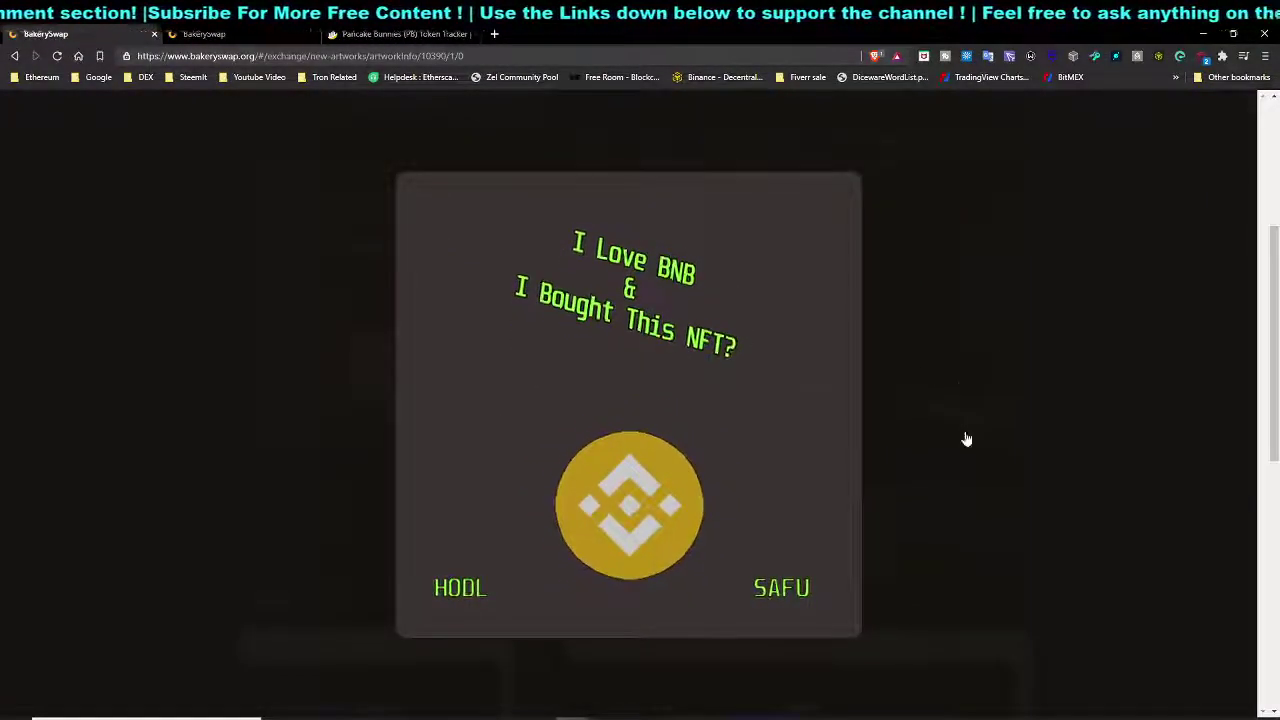
click(912, 515)
scroll(880, 505, up, 3)
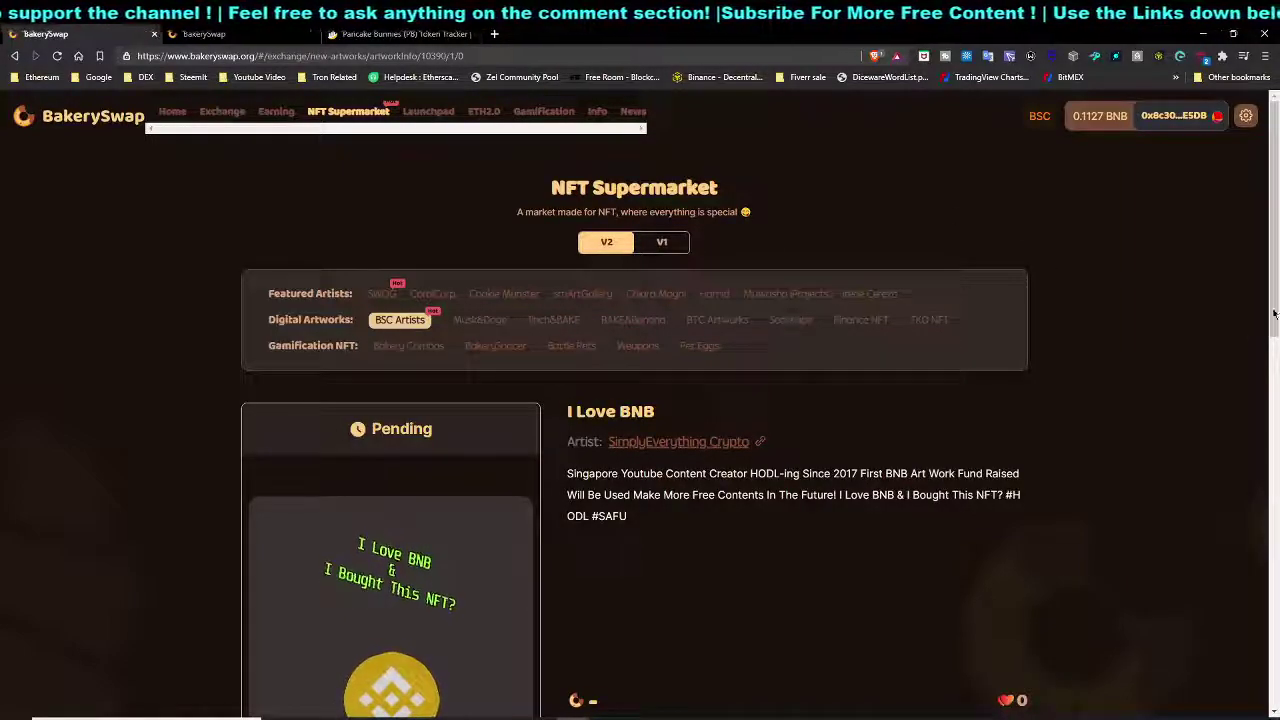
Return to the NFT Supermarket, open the Mint Artworks form, and look through its artwork information and image upload sections.
key(alt+Left)
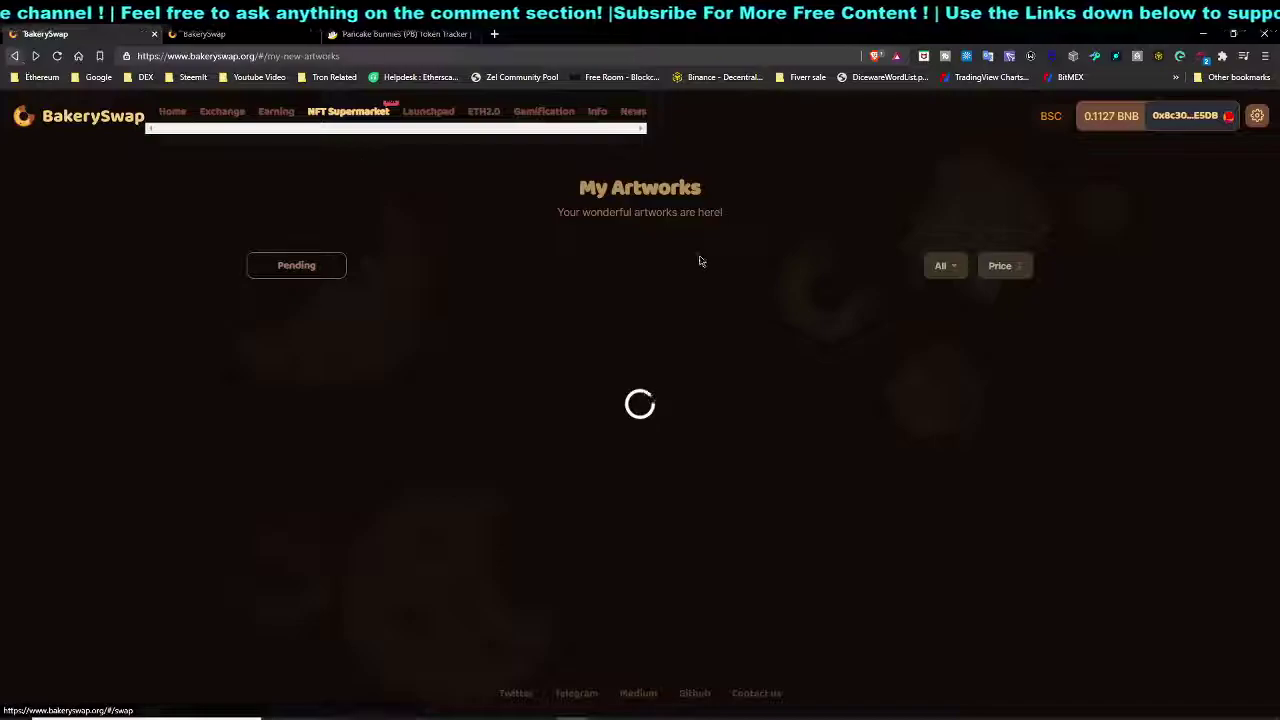
click(308, 108)
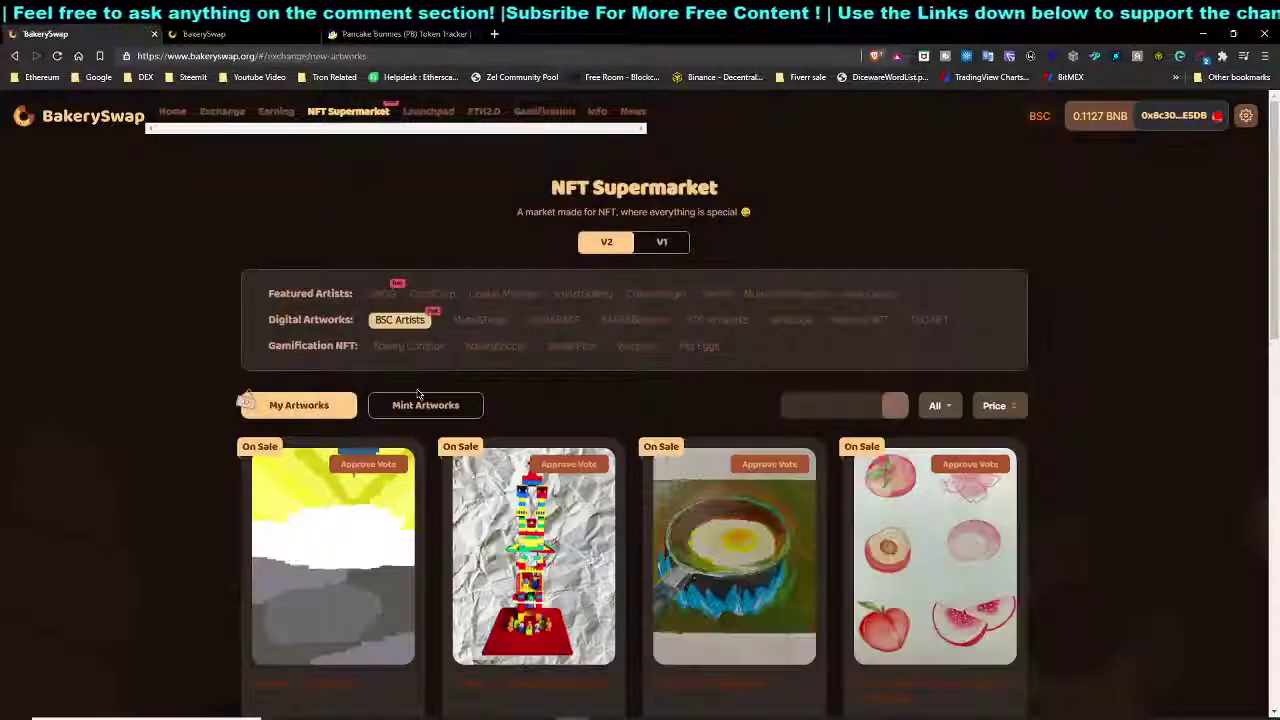
click(420, 405)
scroll(617, 237, down, 2)
scroll(617, 237, up, 1)
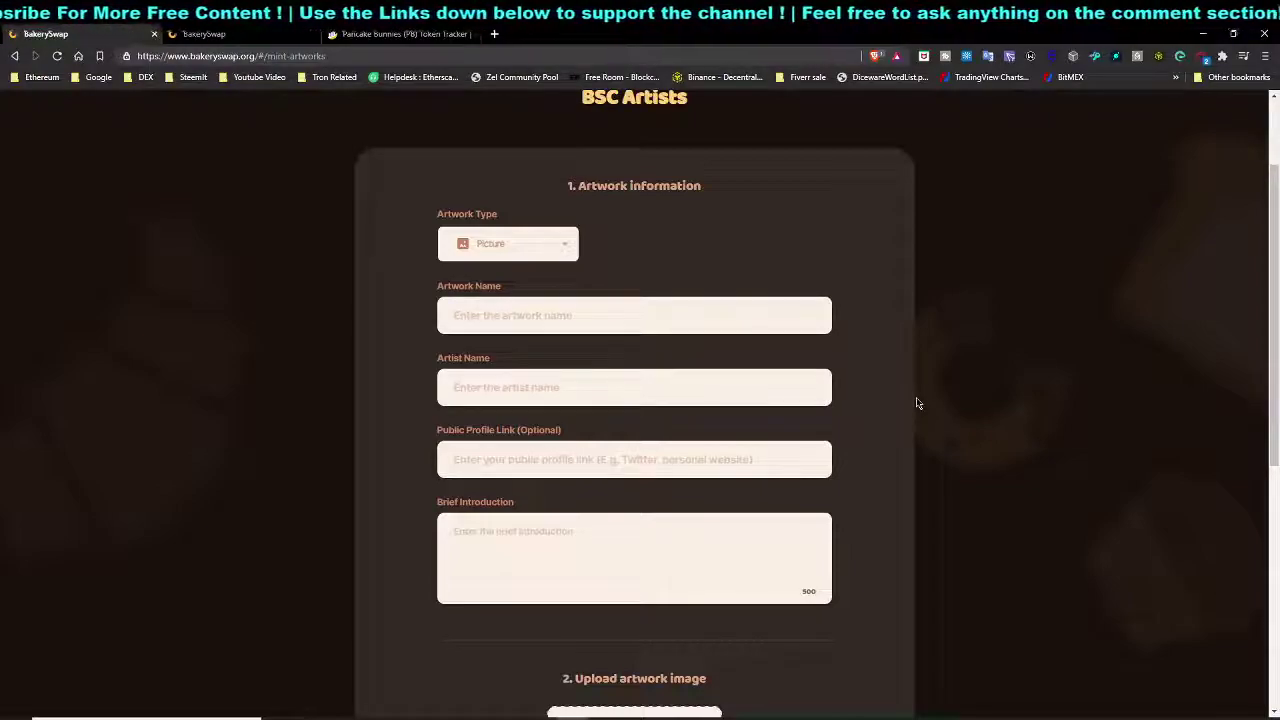
scroll(670, 424, down, 4)
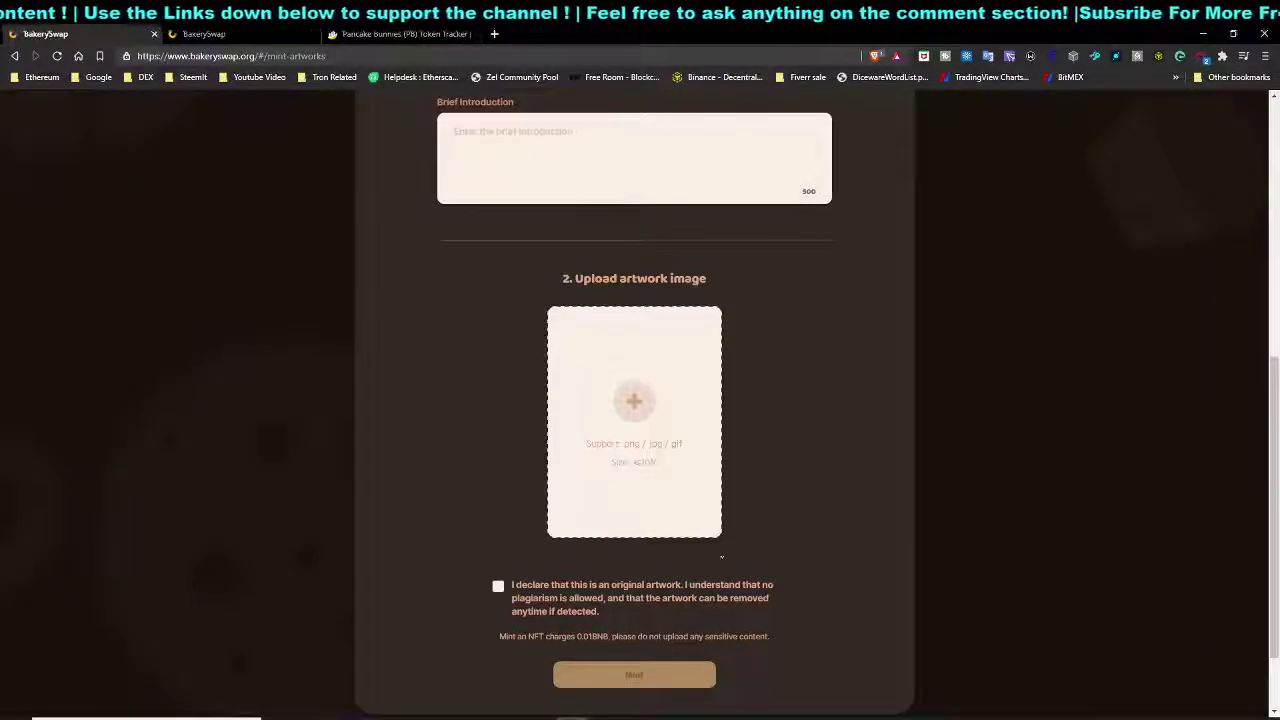
scroll(700, 594, up, 3)
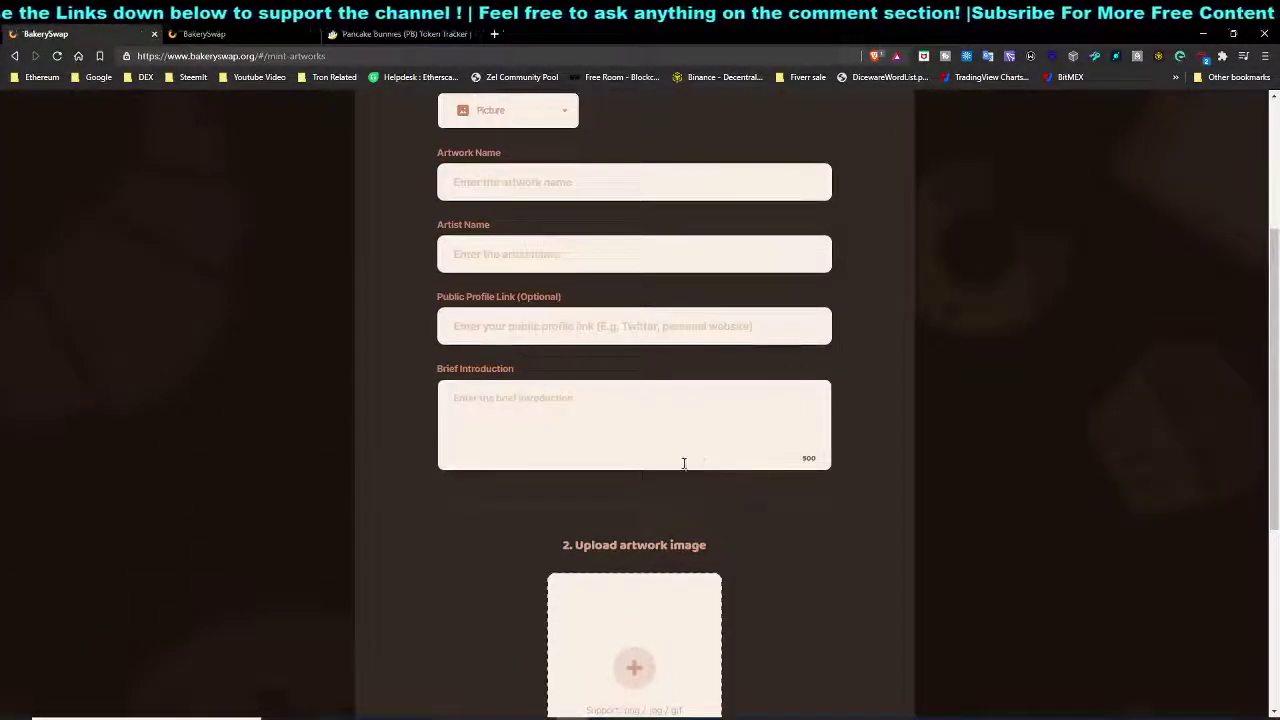
scroll(683, 463, up, 3)
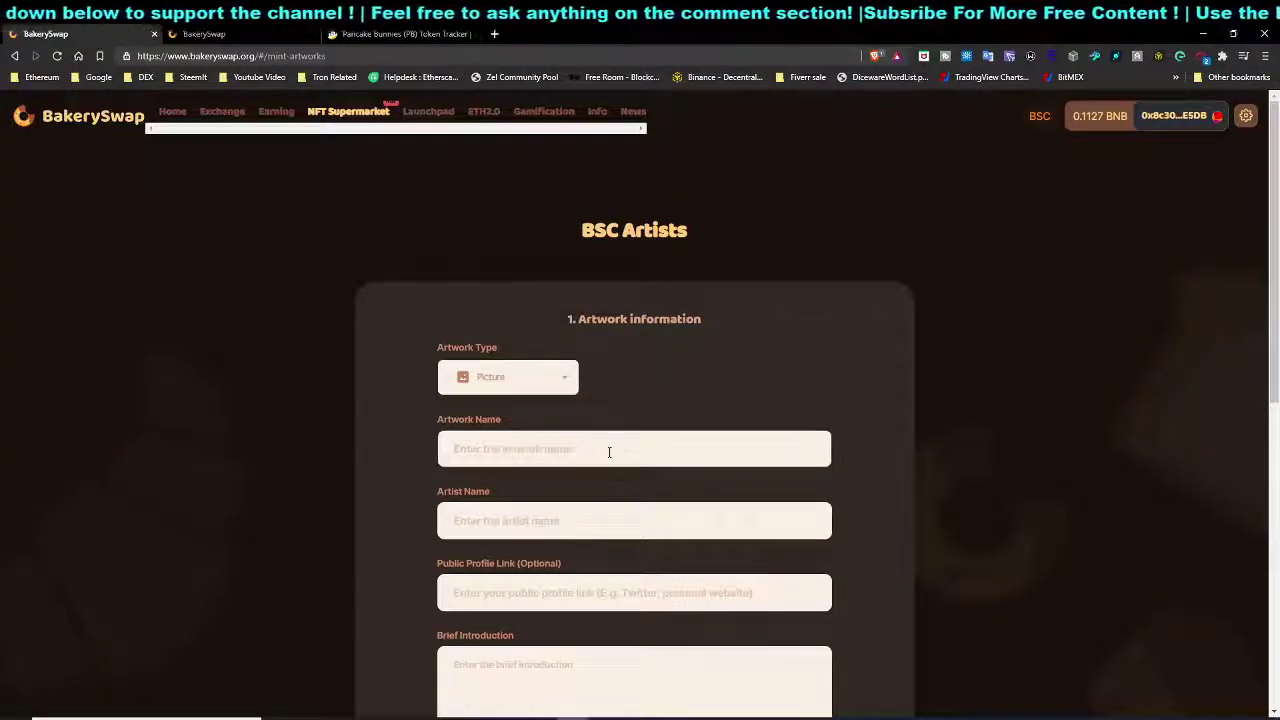
Enter "artwork 1 1st" as the artwork name in the minting form.
scroll(609, 452, down, 1)
click(467, 381)
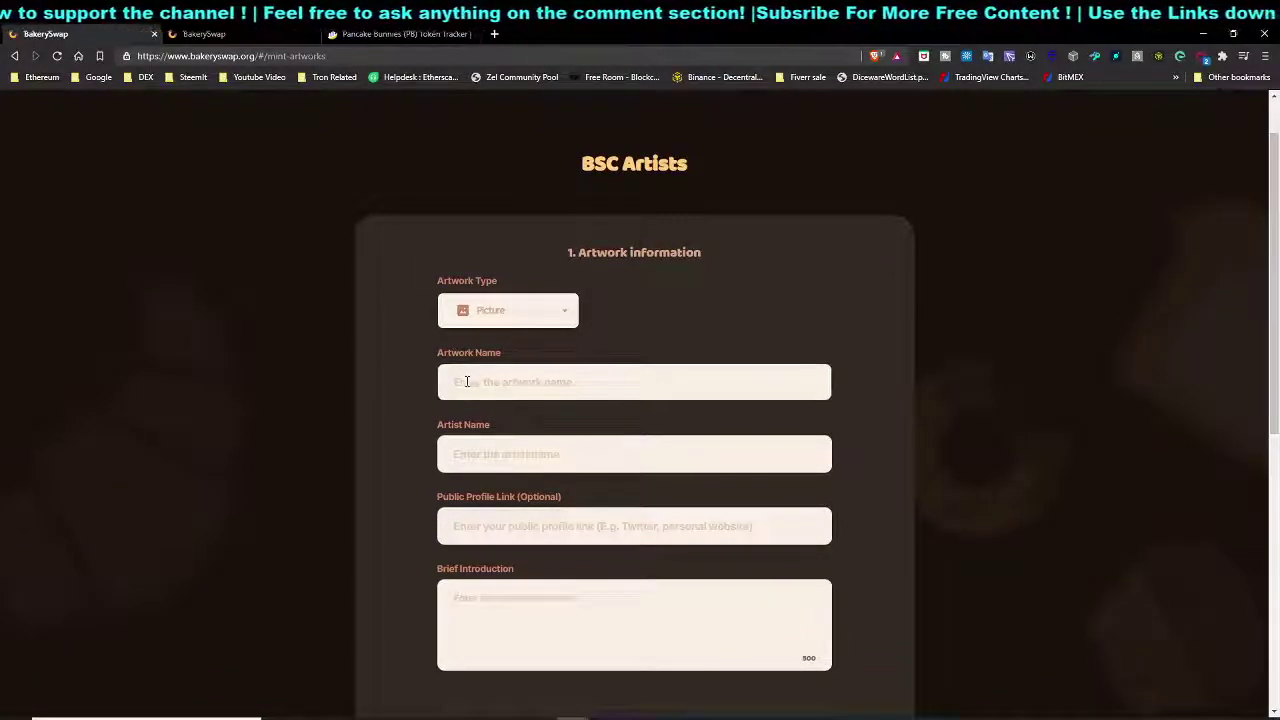
text(artwork 1)
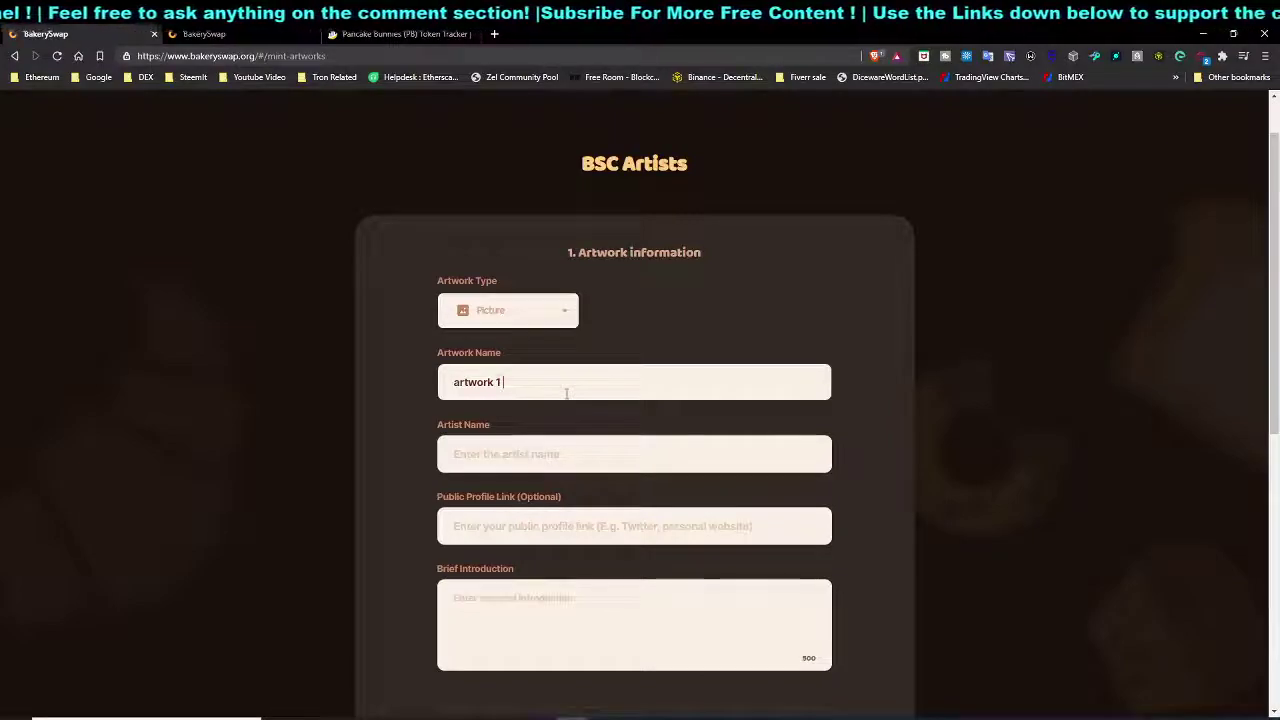
text( 1st)
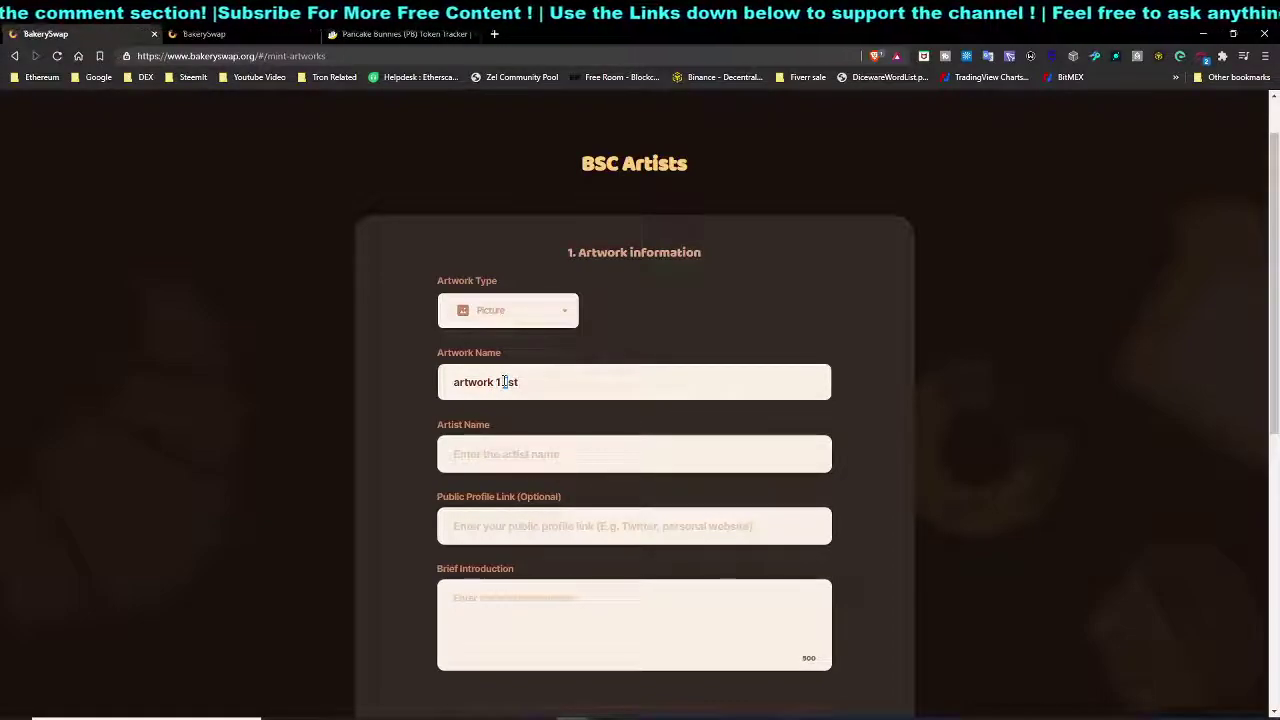
Replace "1st" with "2nd" in the artwork name so it reads "artwork 1 2nd".
scroll(530, 425, down, 4)
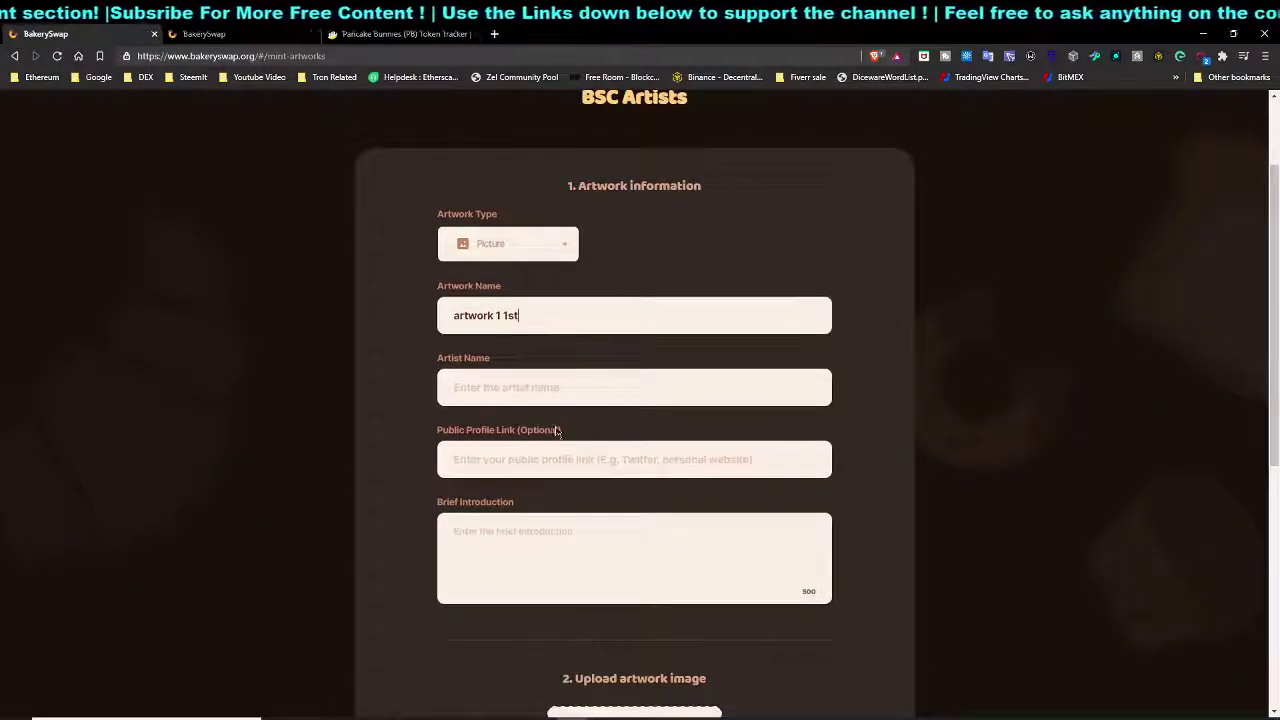
scroll(877, 594, up, 5)
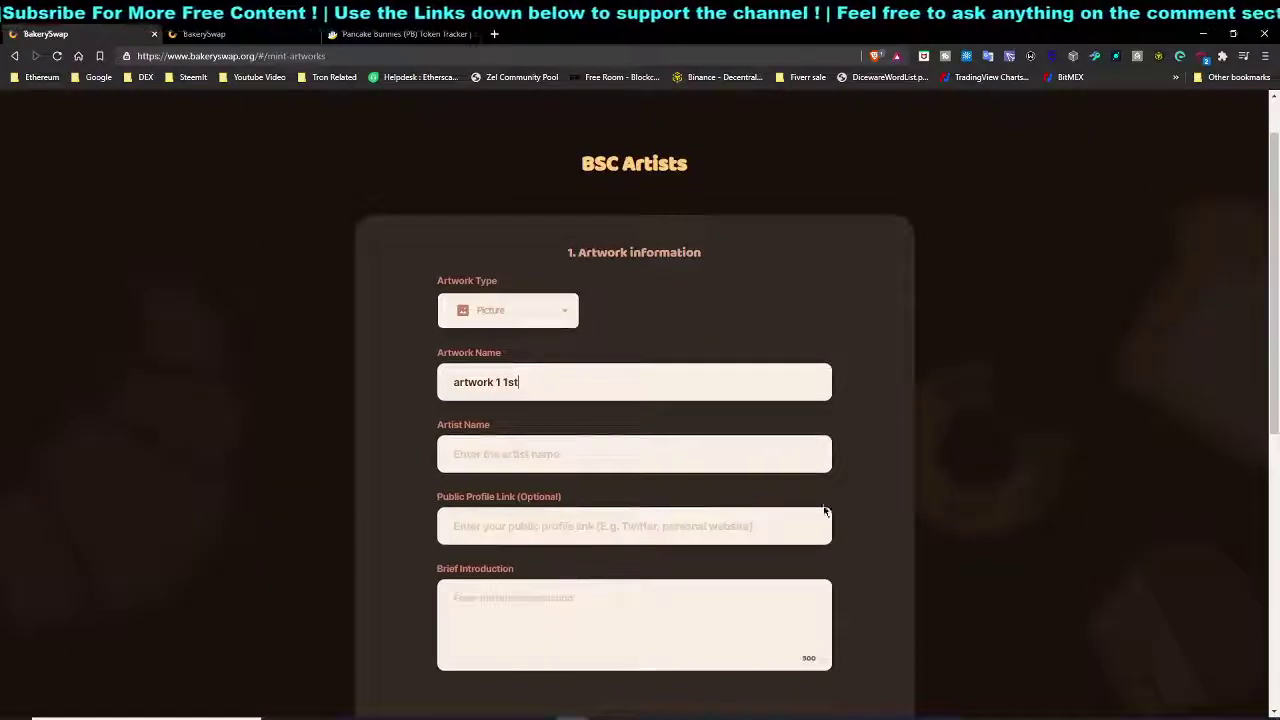
double_click(512, 383)
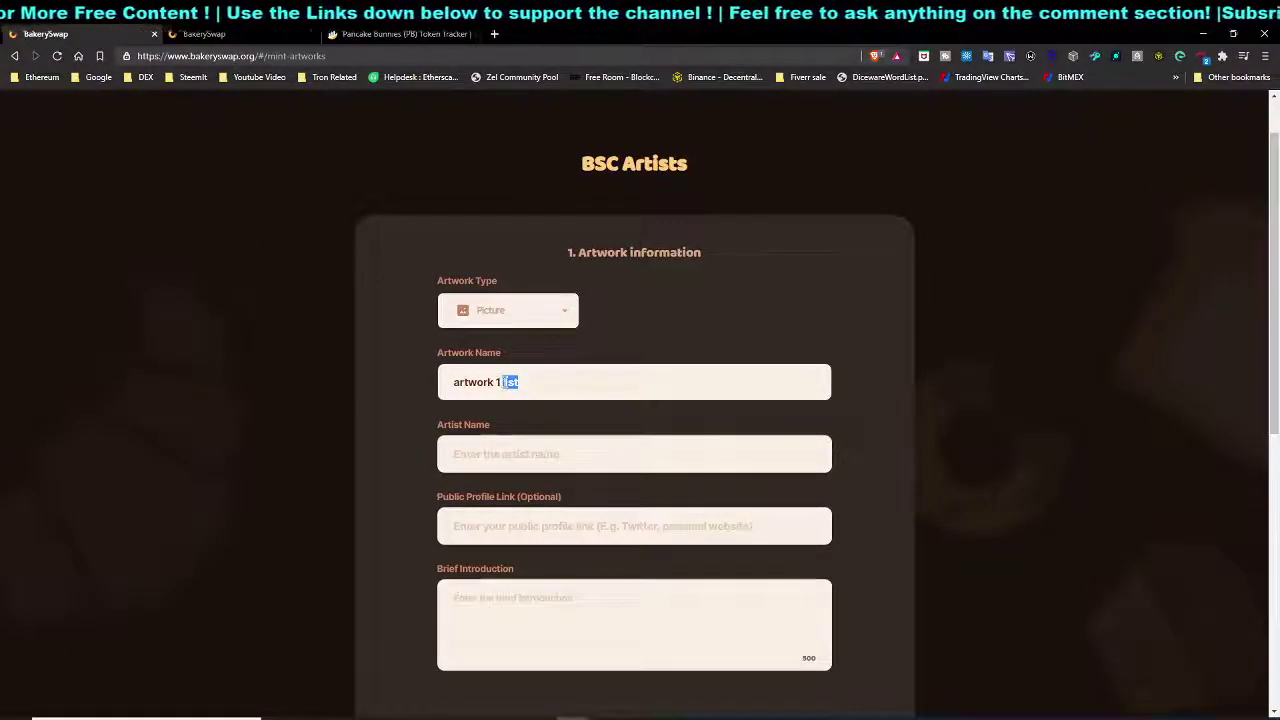
text(2nd)
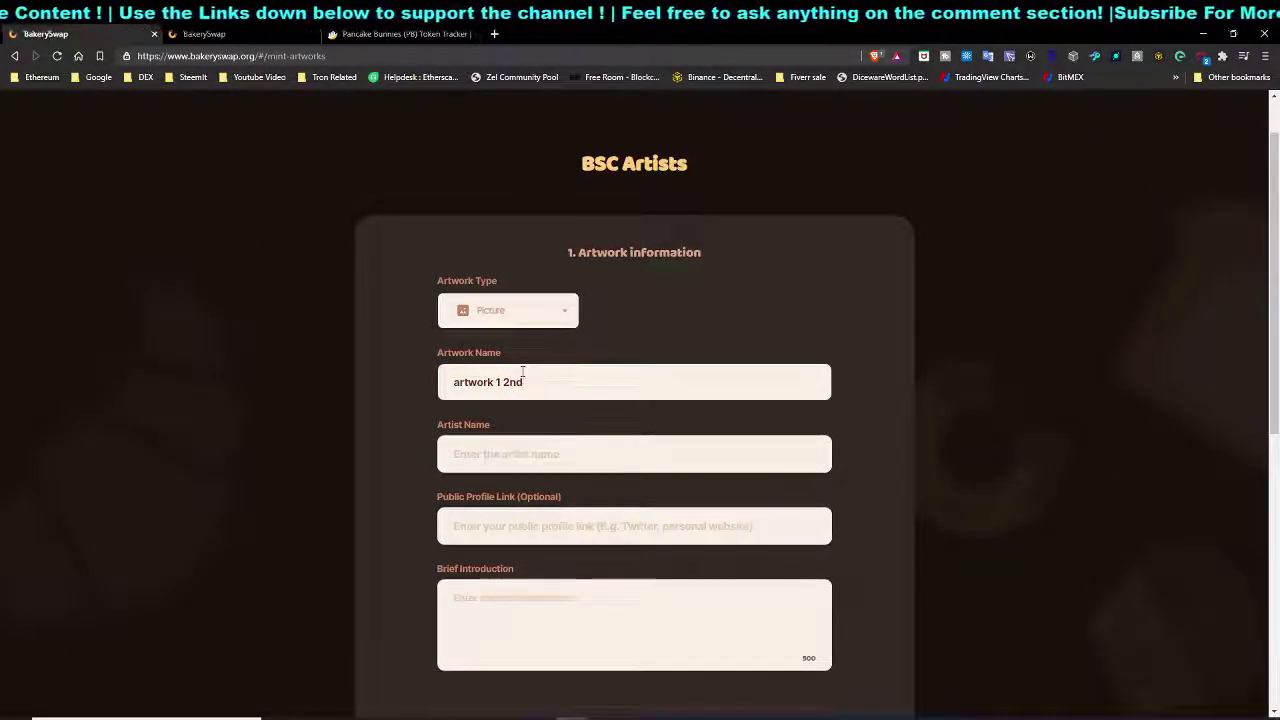
click(557, 449)
Examine the form's image upload requirements, originality declaration and BNB minting fee, and look over the artwork information fields again.
scroll(578, 476, down, 4)
scroll(578, 476, down, 2)
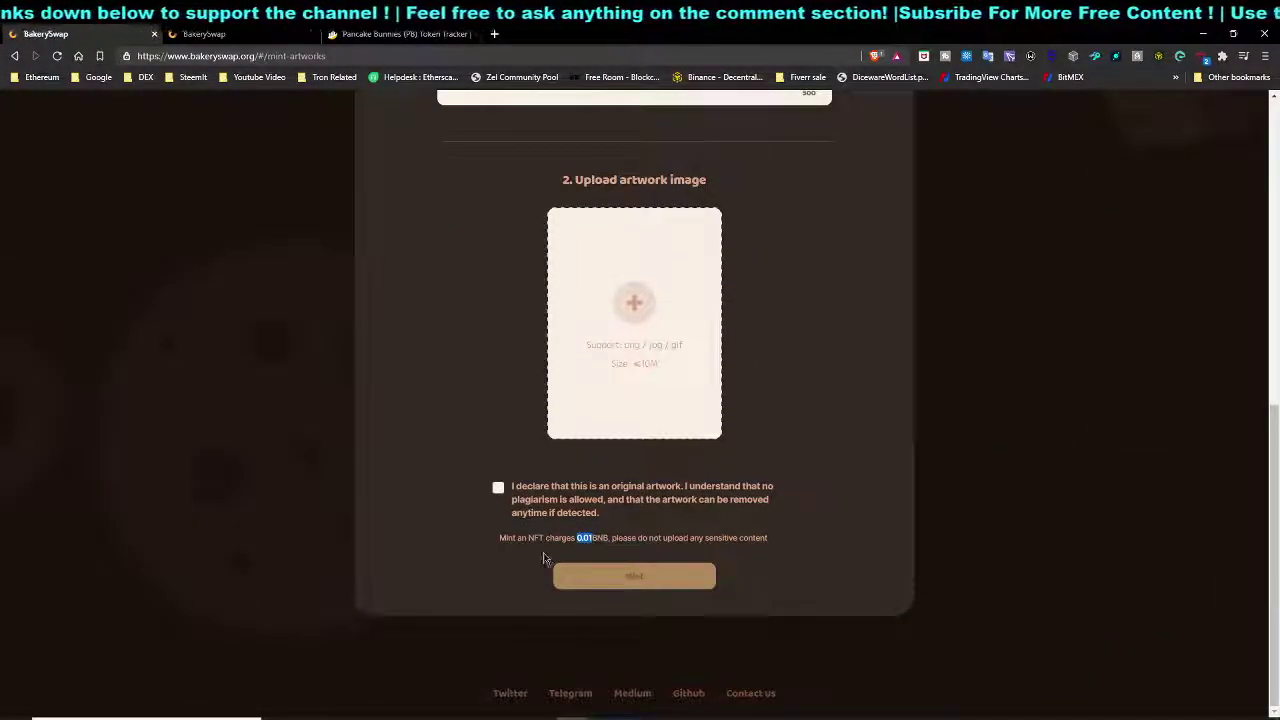
scroll(622, 583, up, 1)
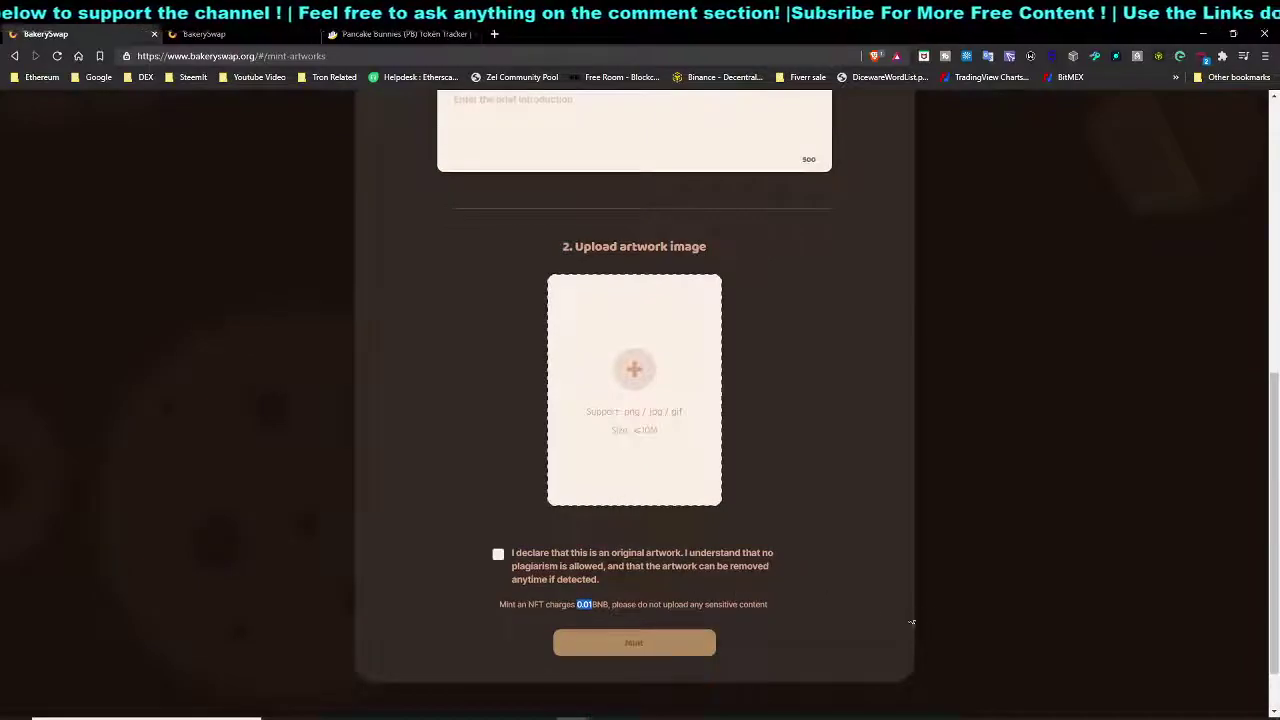
scroll(690, 480, up, 2)
scroll(670, 500, down, 3)
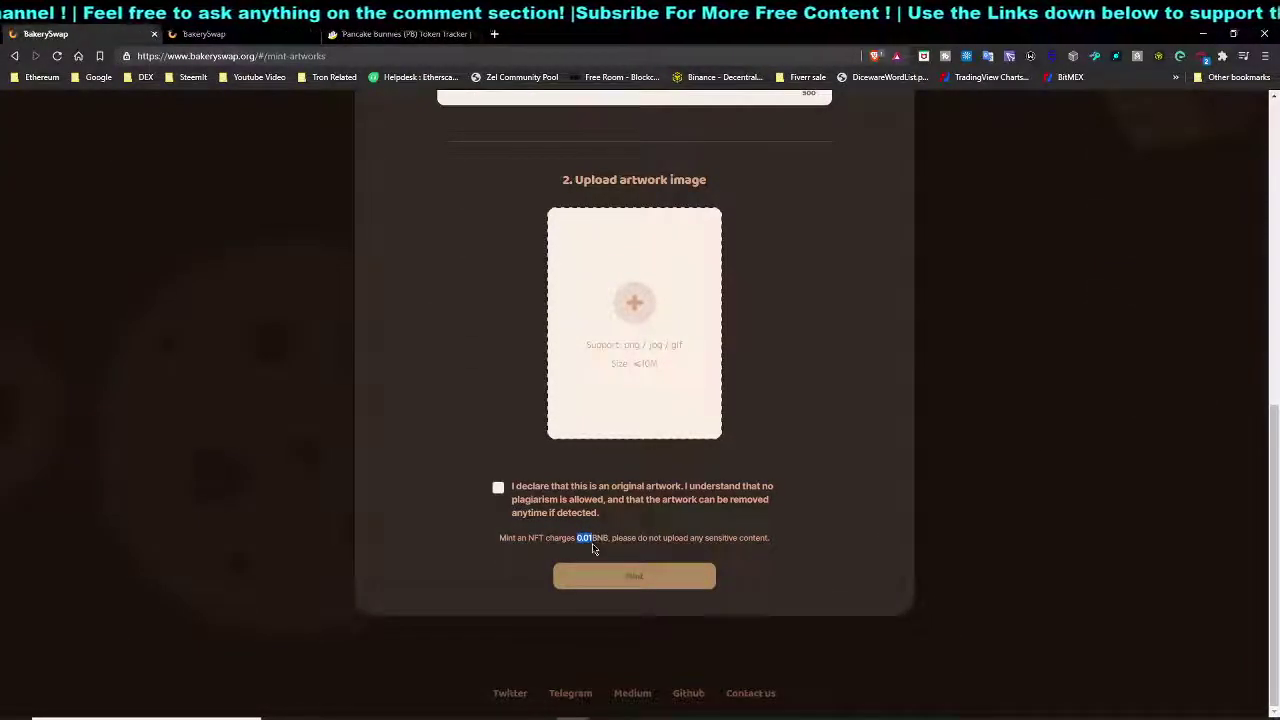
scroll(620, 372, up, 4)
scroll(900, 440, down, 3)
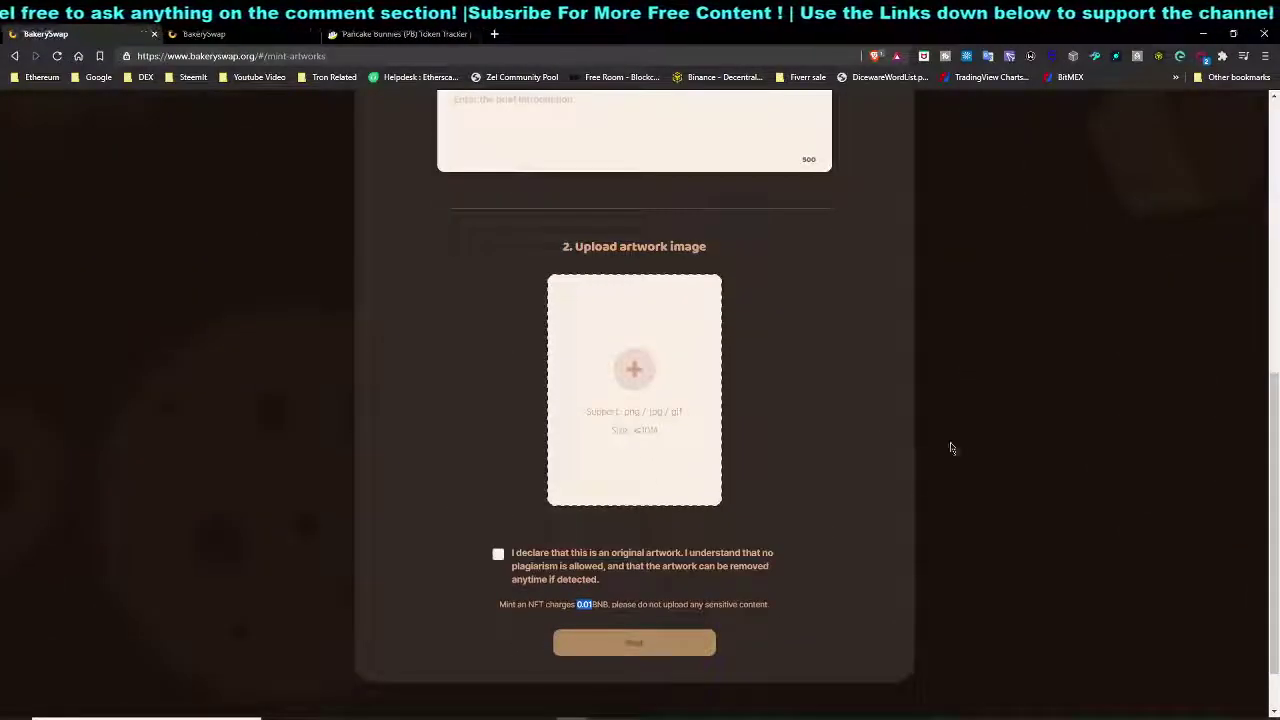
scroll(623, 533, up, 6)
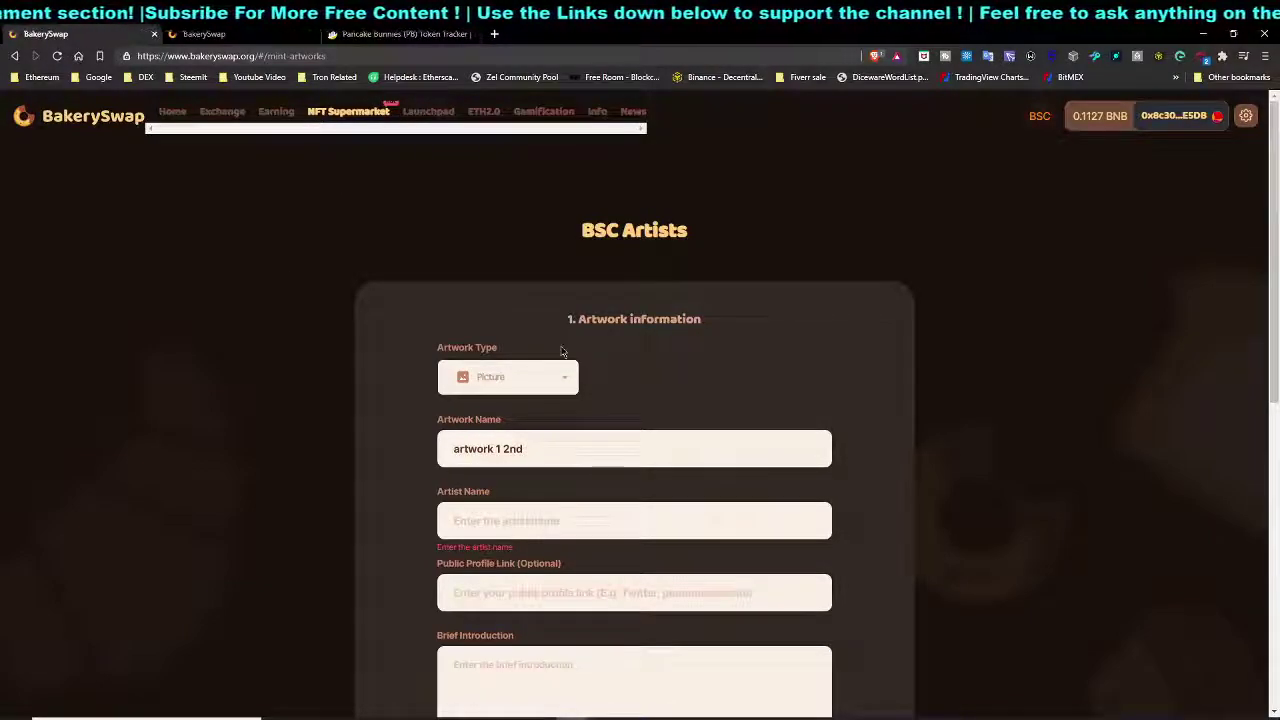
scroll(583, 431, down, 6)
click(580, 536)
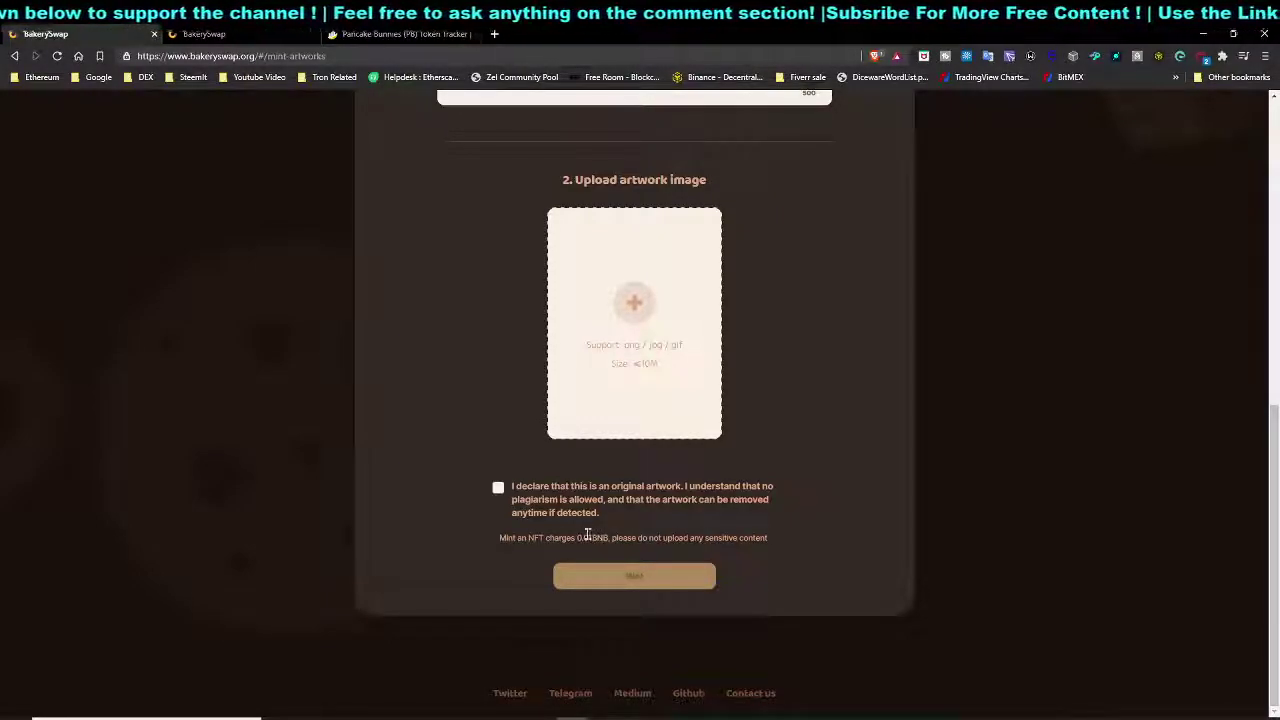
scroll(625, 484, up, 2)
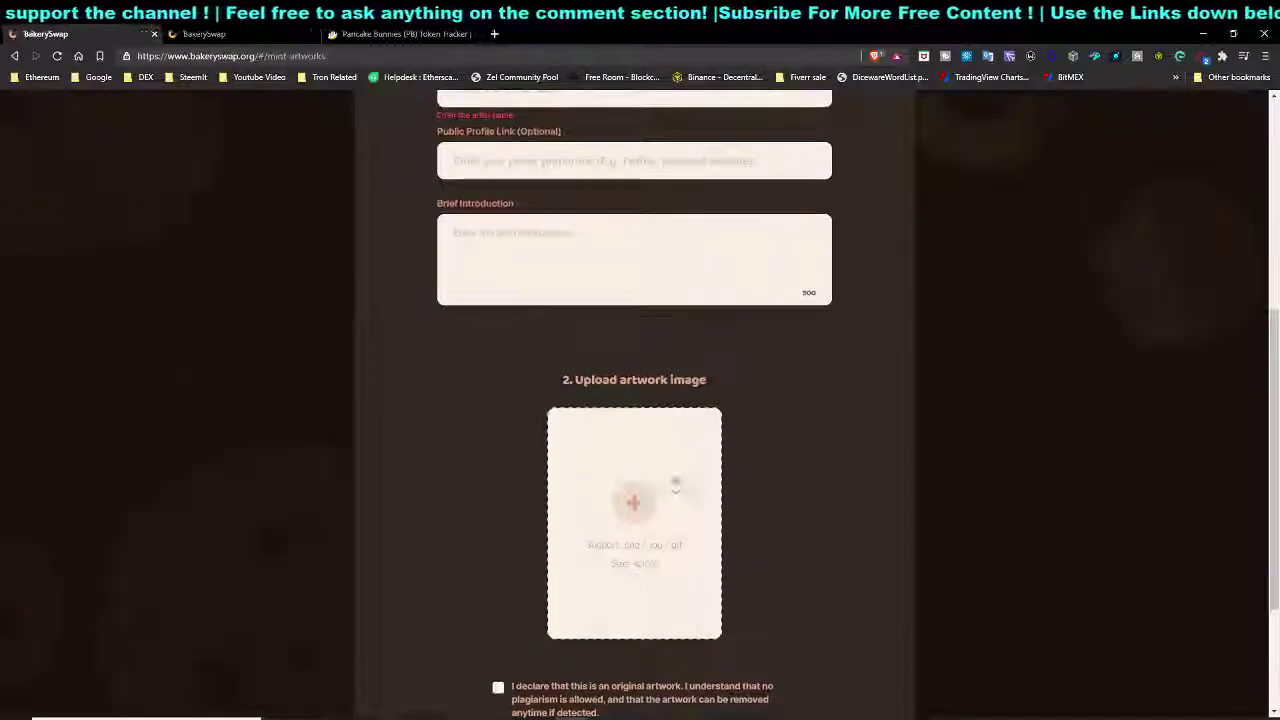
scroll(683, 497, up, 4)
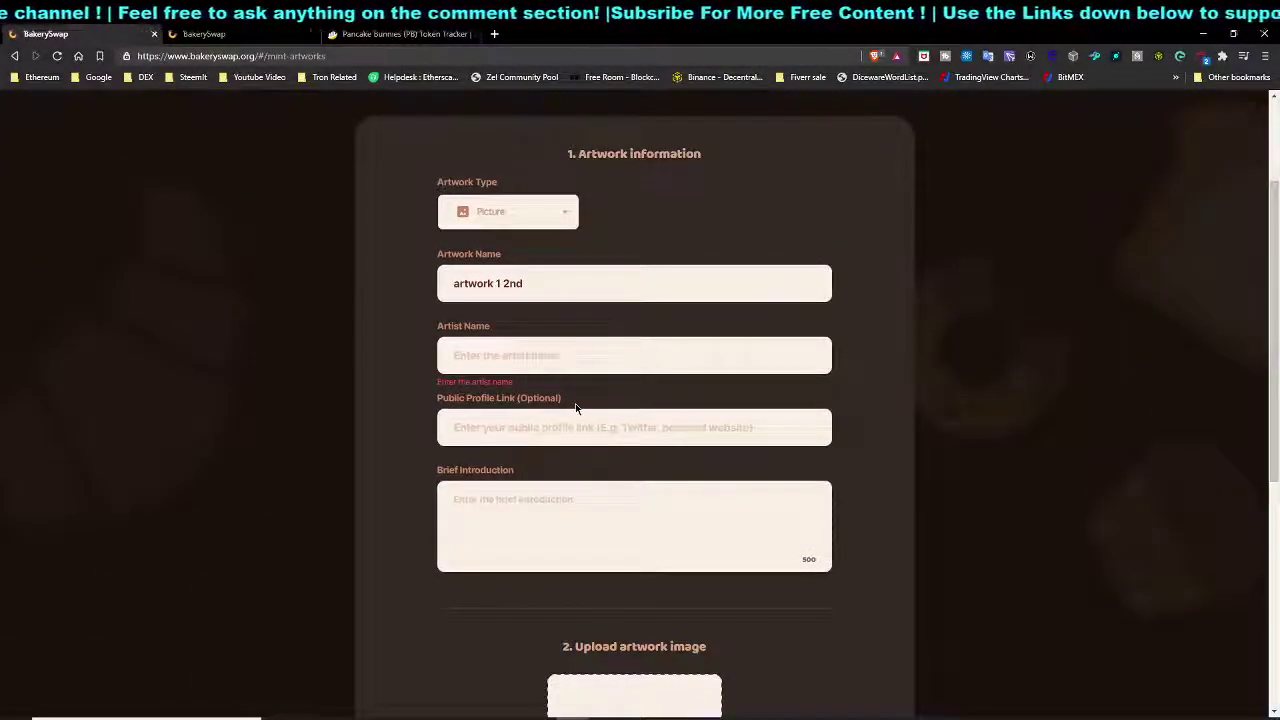
scroll(578, 408, up, 2)
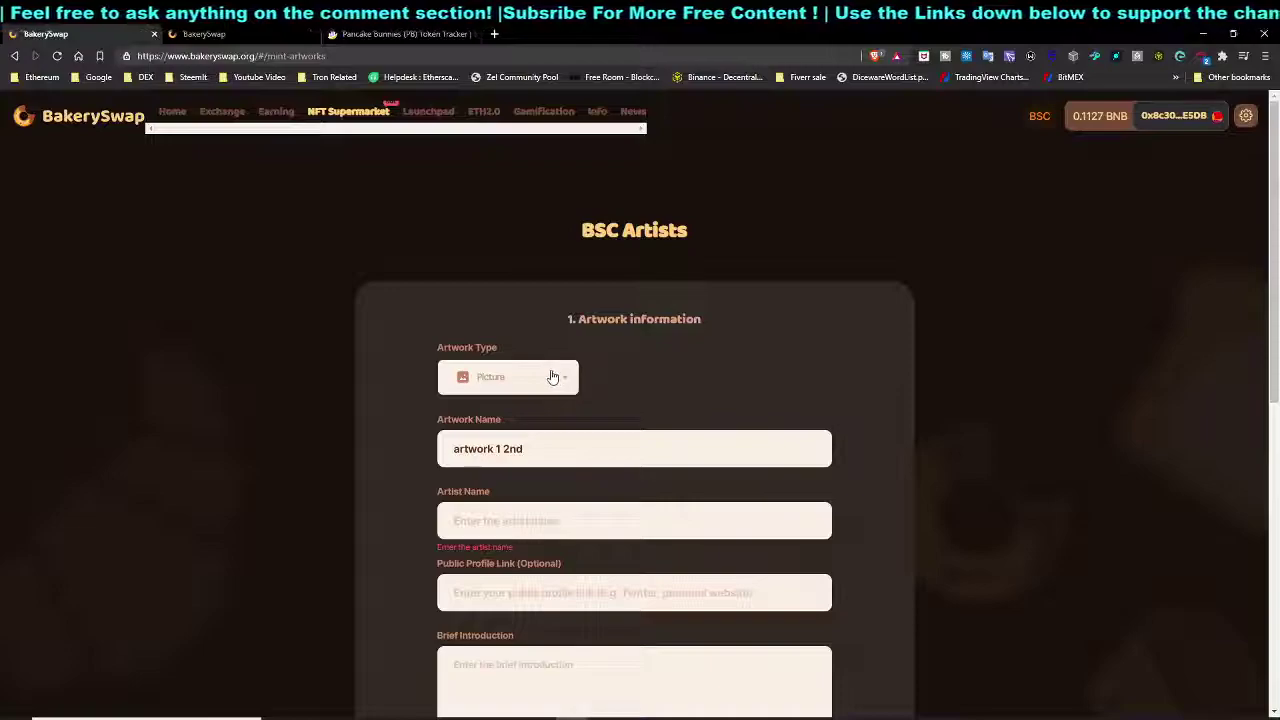
Return to the NFT Supermarket without minting and browse the first page of BSC Artists listings.
click(349, 118)
scroll(449, 460, down, 1)
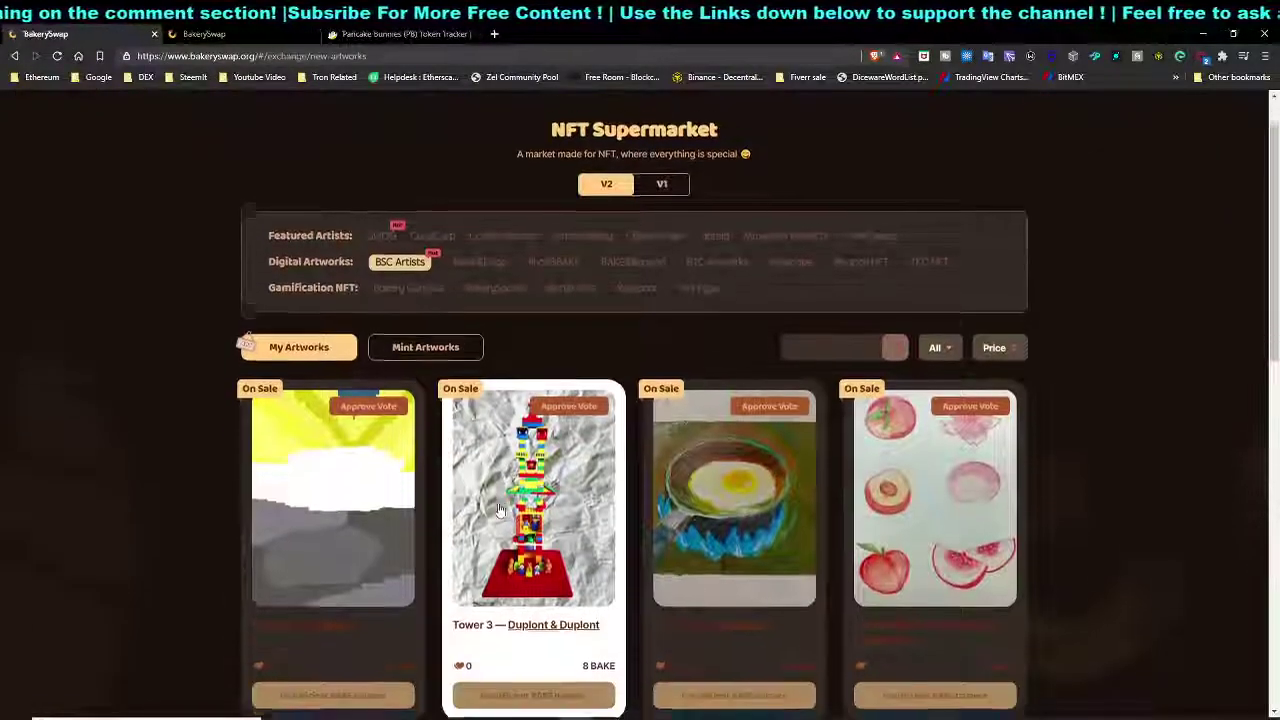
scroll(700, 500, down, 4)
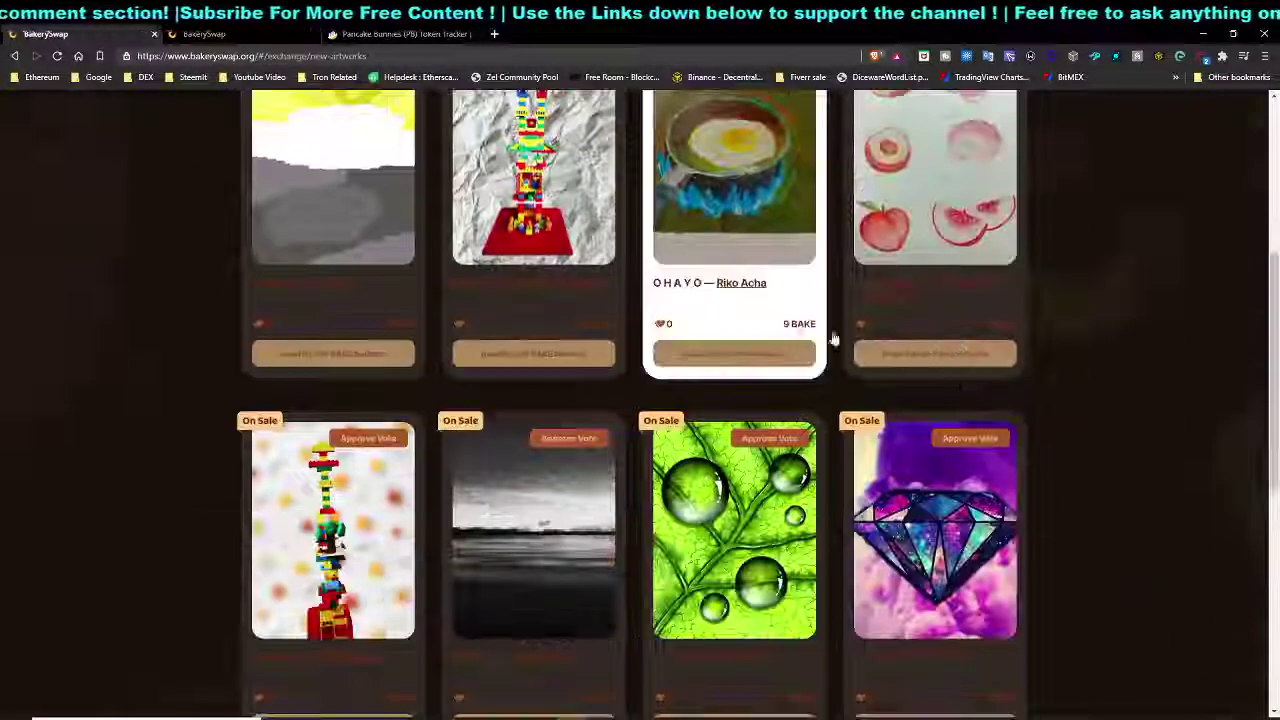
scroll(693, 520, down, 6)
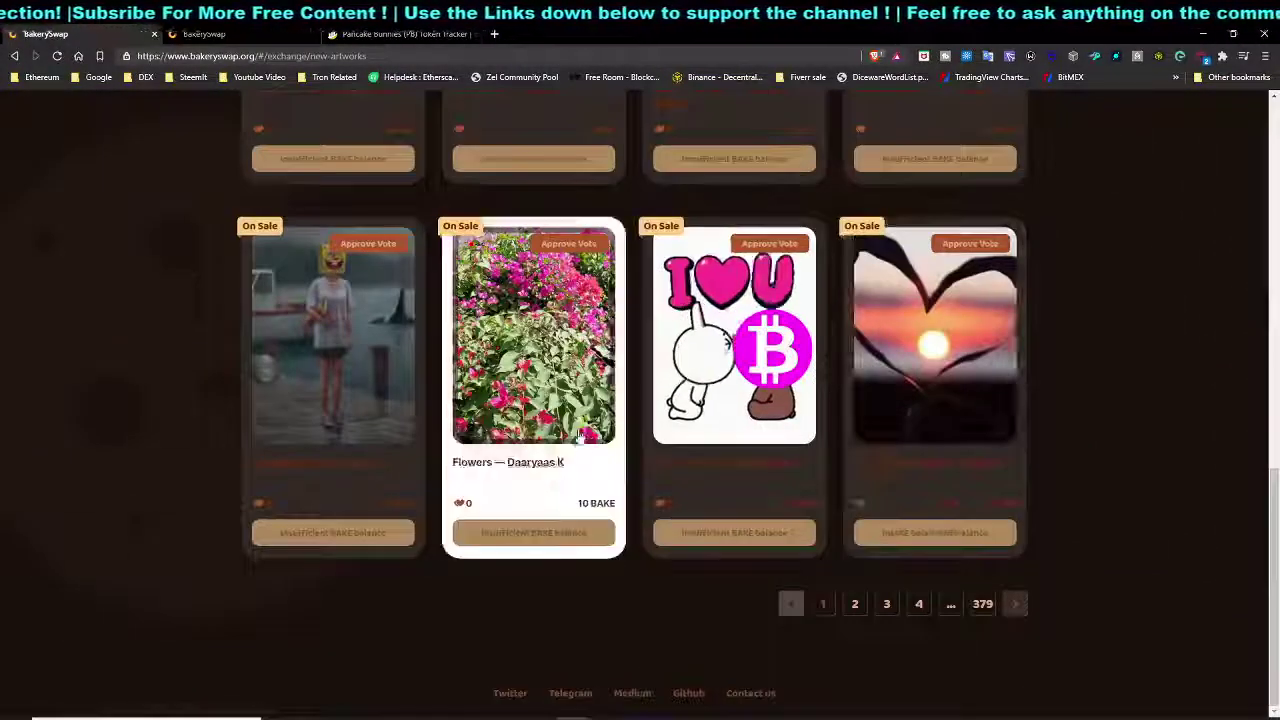
scroll(710, 460, up, 10)
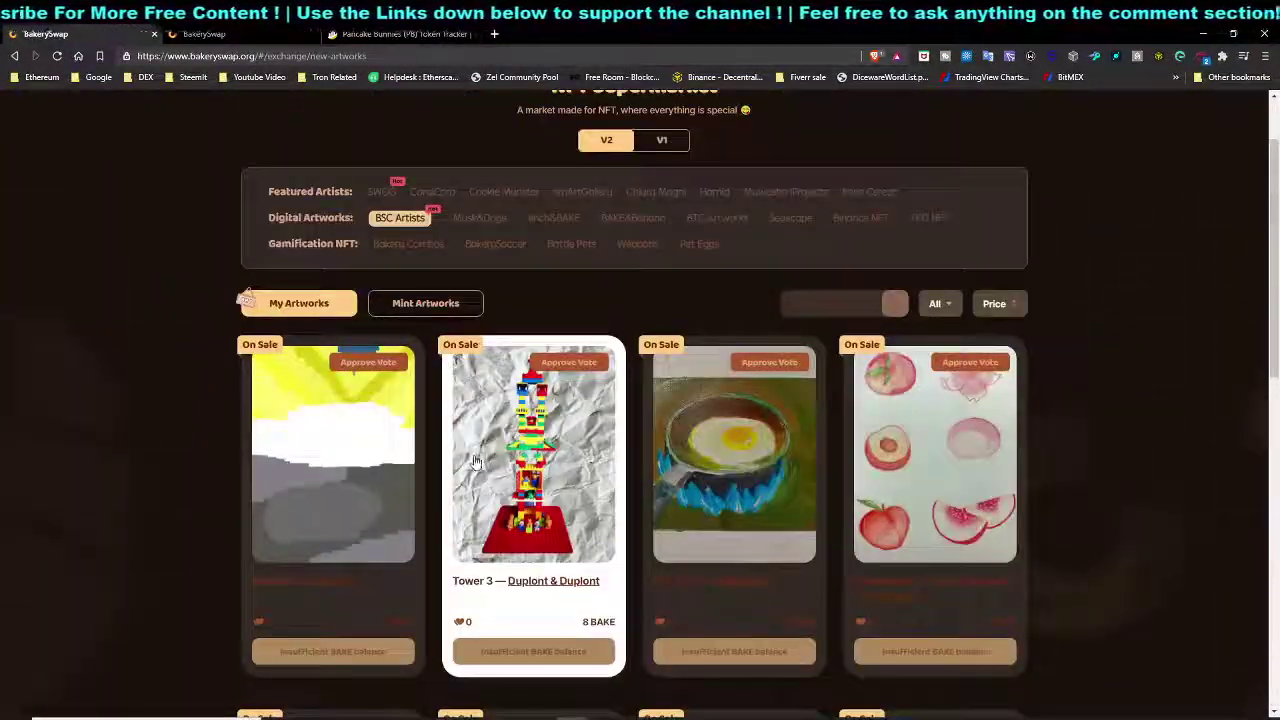